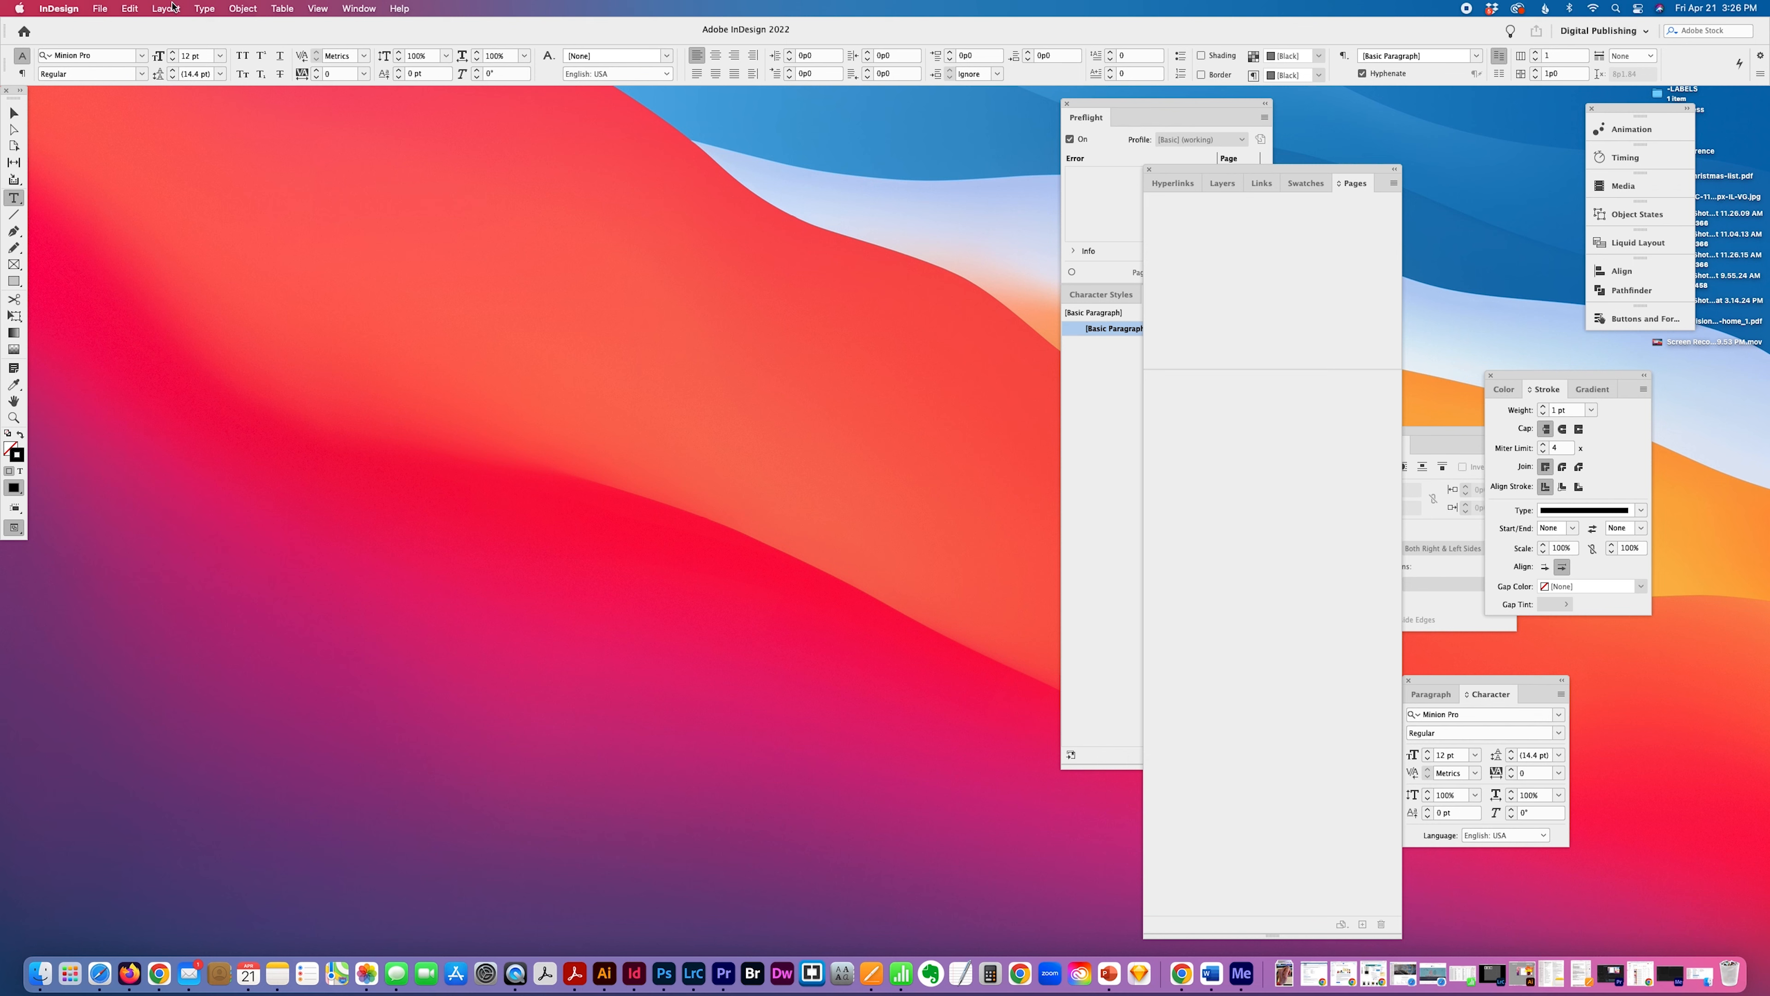
# Create a new one-page 8.5 × 11 in document with inches as the unit and 0.5 in margins.
pyautogui.click(99, 7)
pyautogui.moveTo(139, 29)
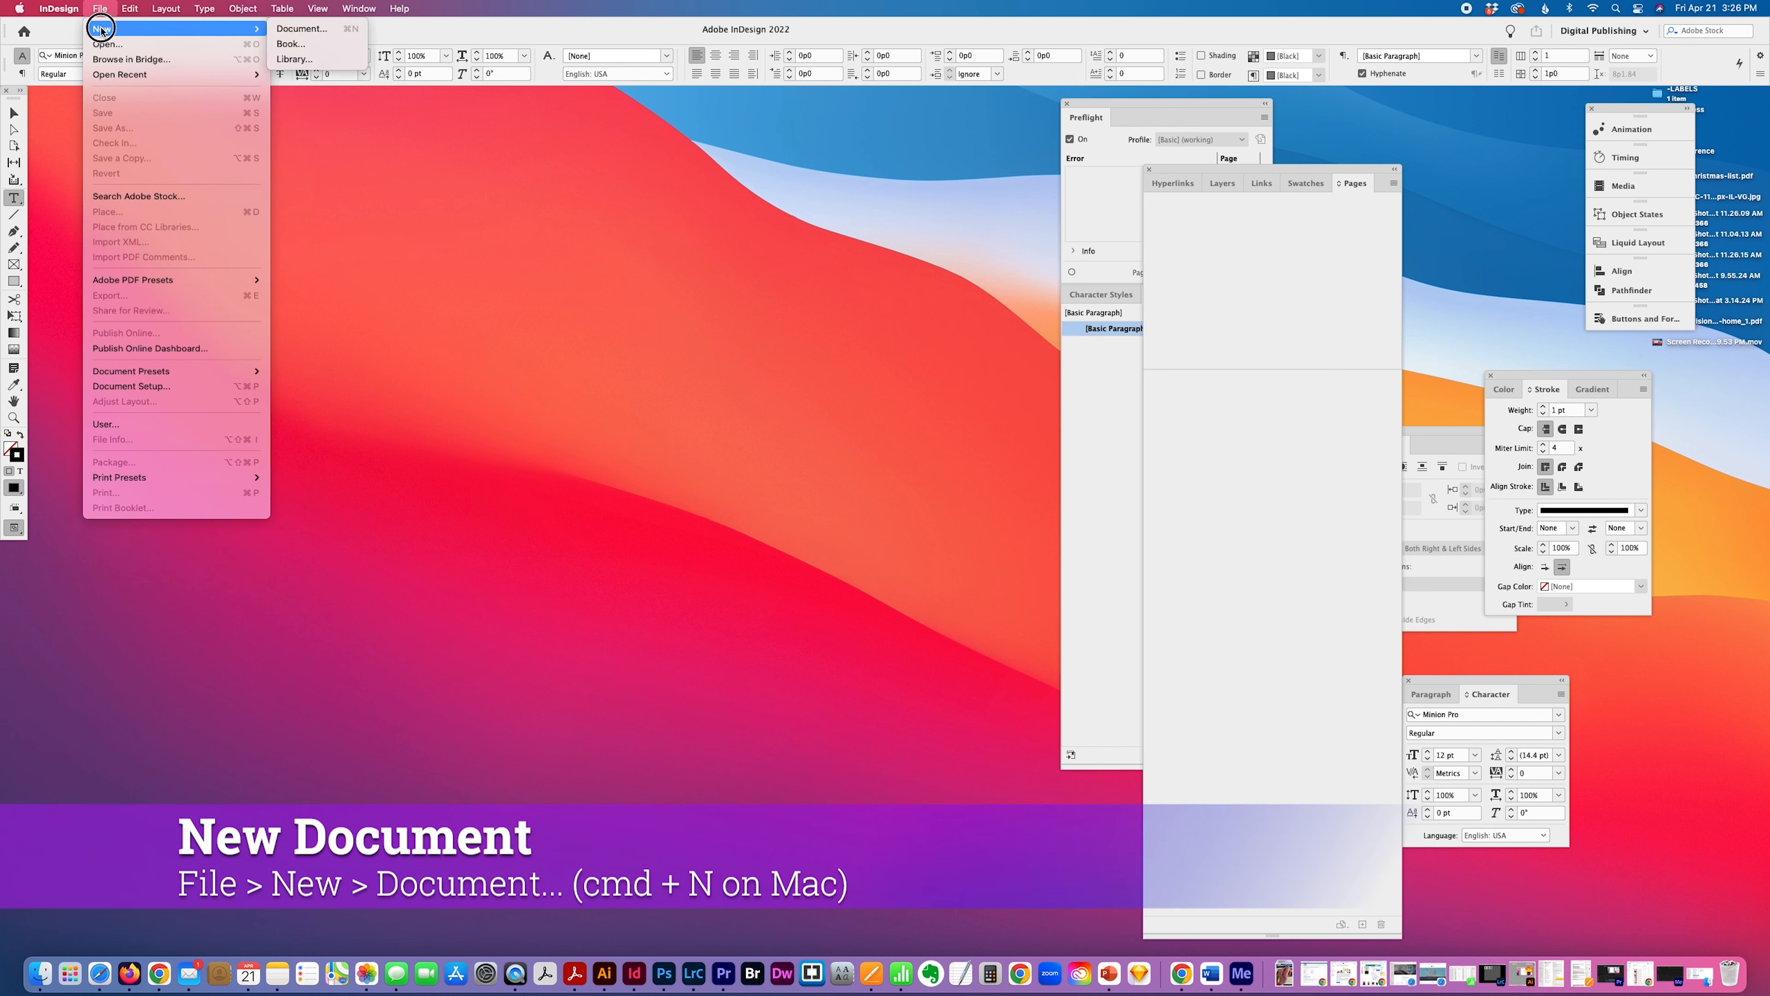
pyautogui.click(362, 27)
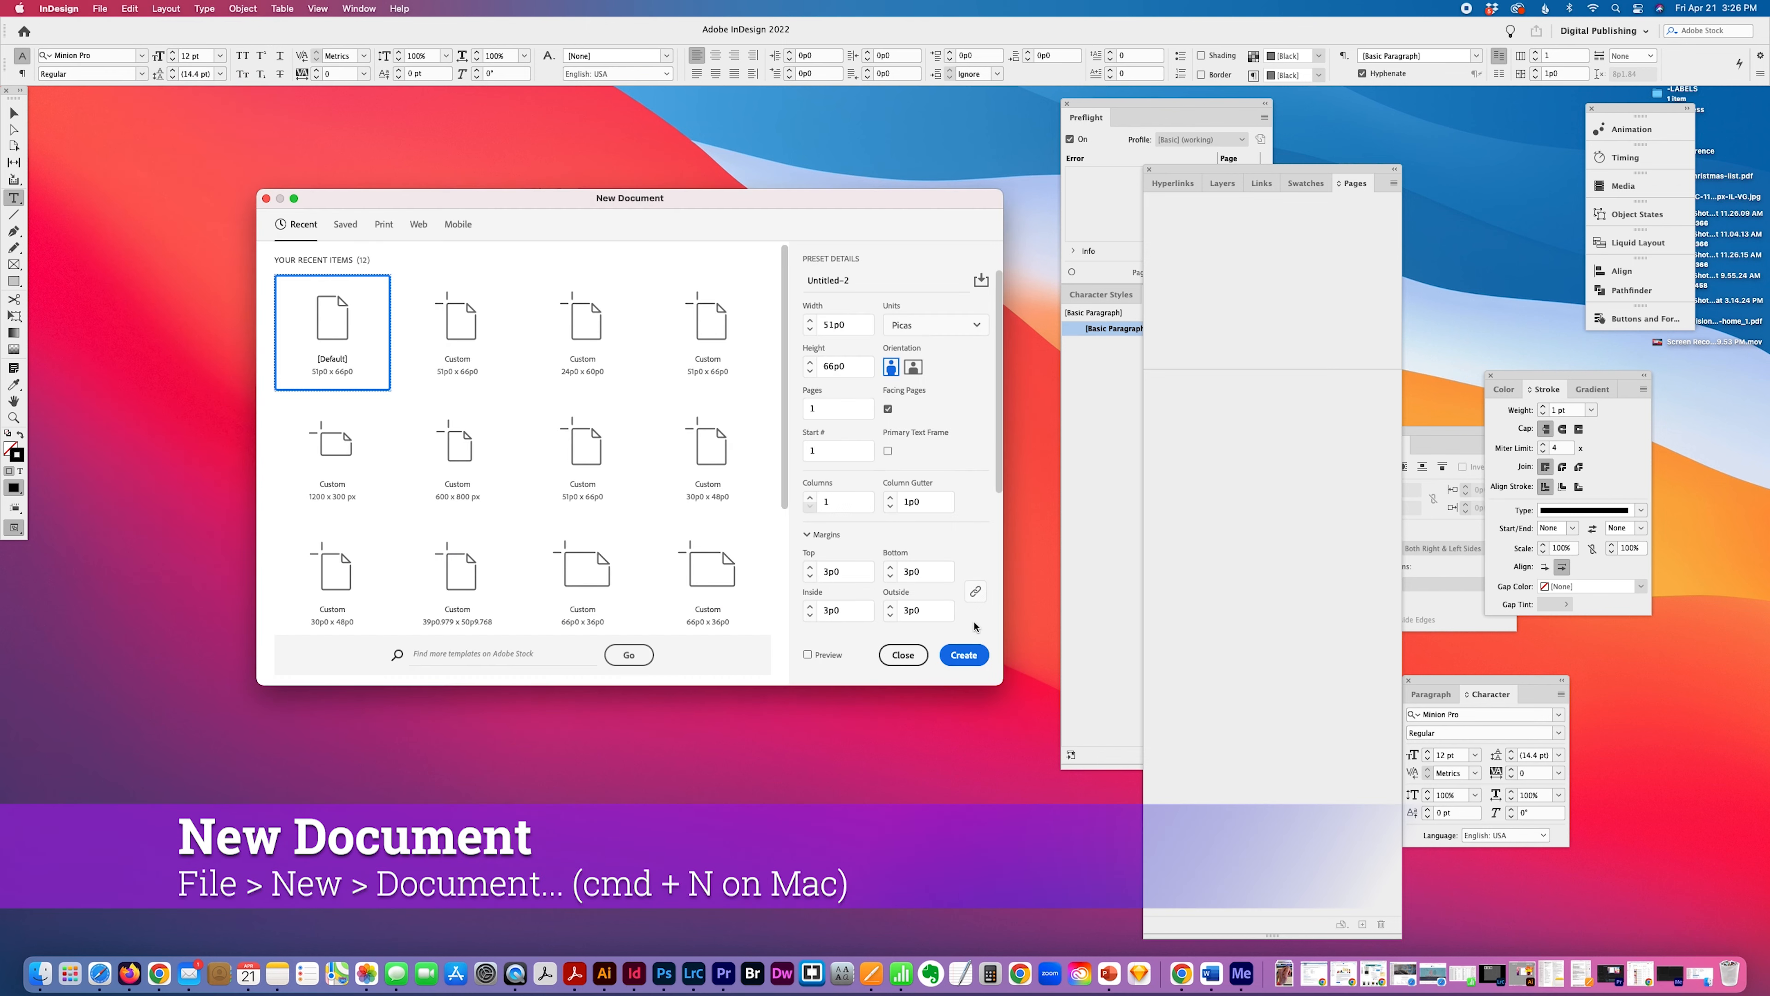
pyautogui.click(945, 332)
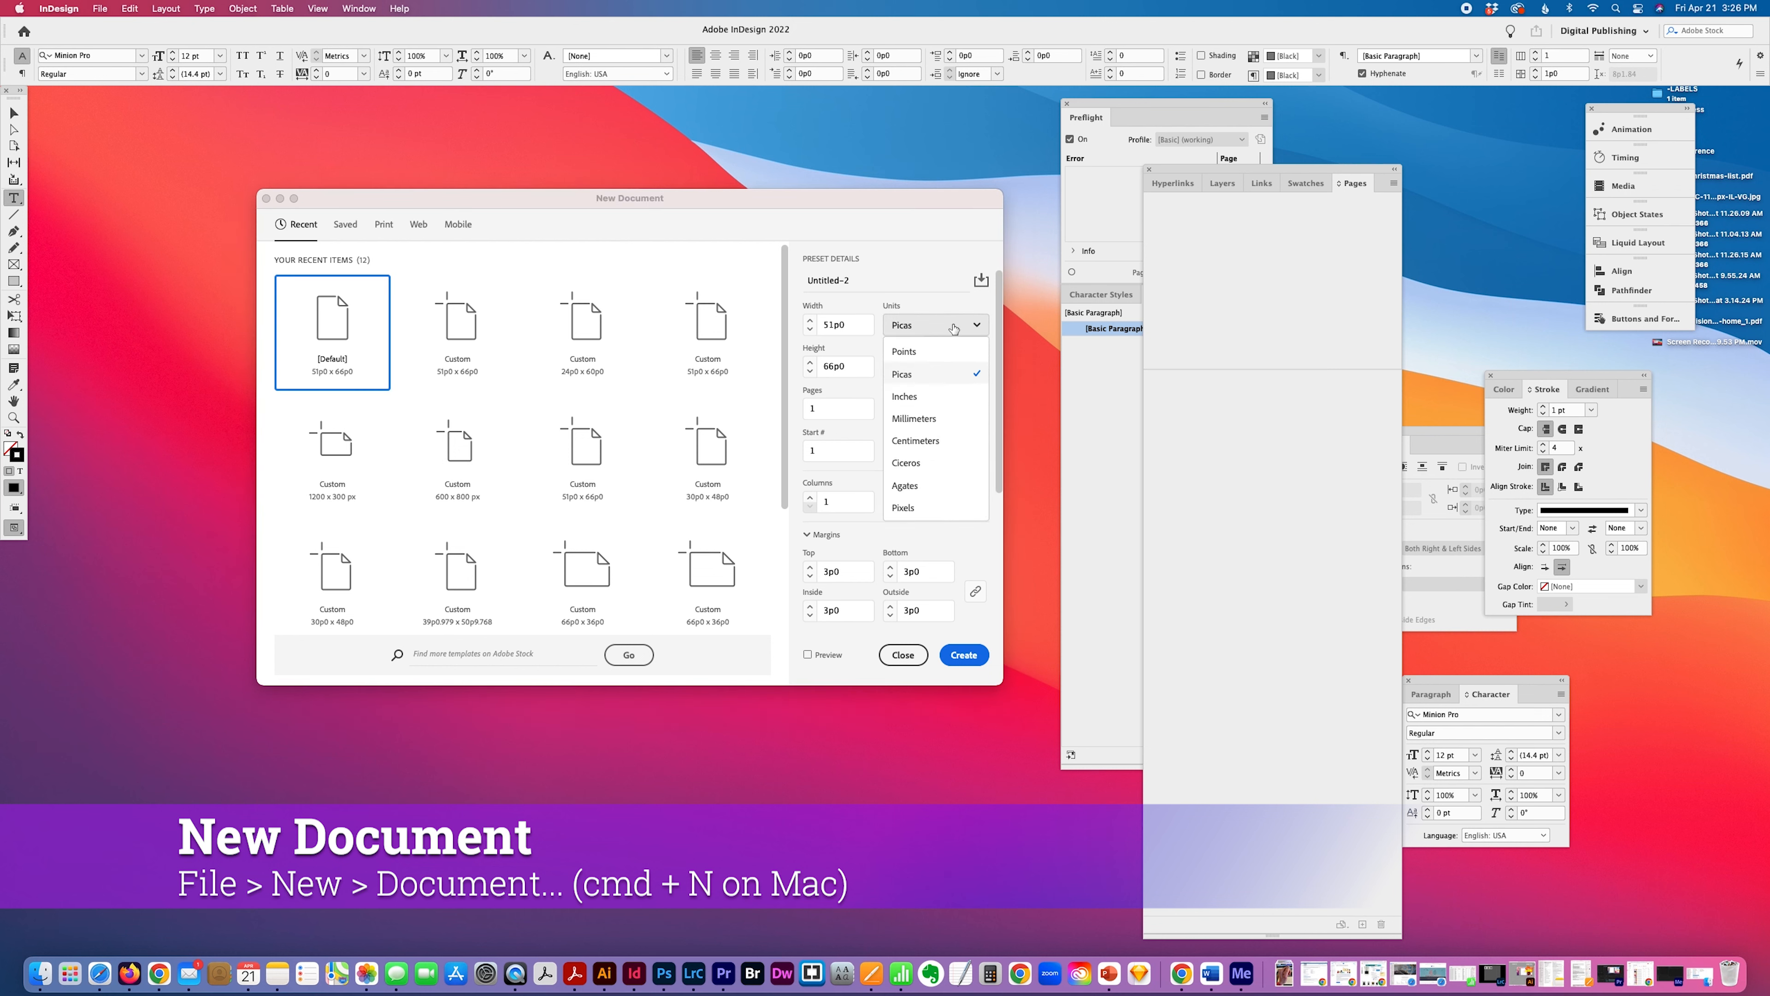
pyautogui.click(920, 396)
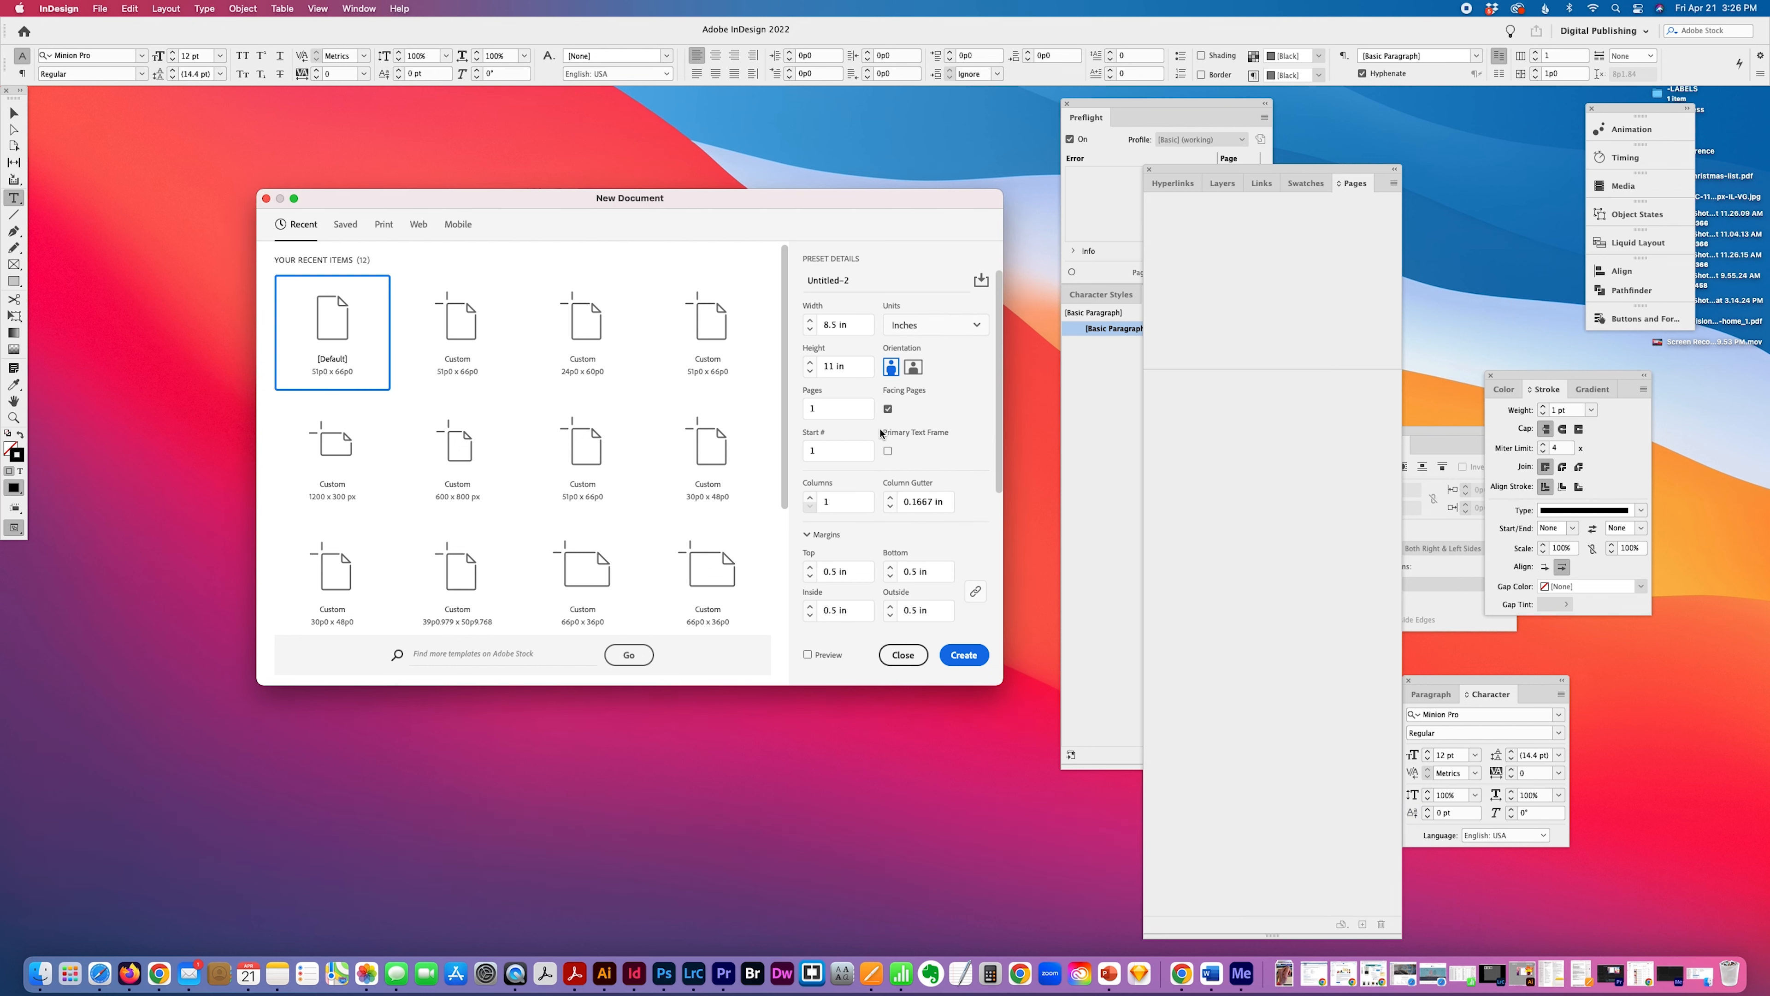
pyautogui.scroll(-4, 906, 515)
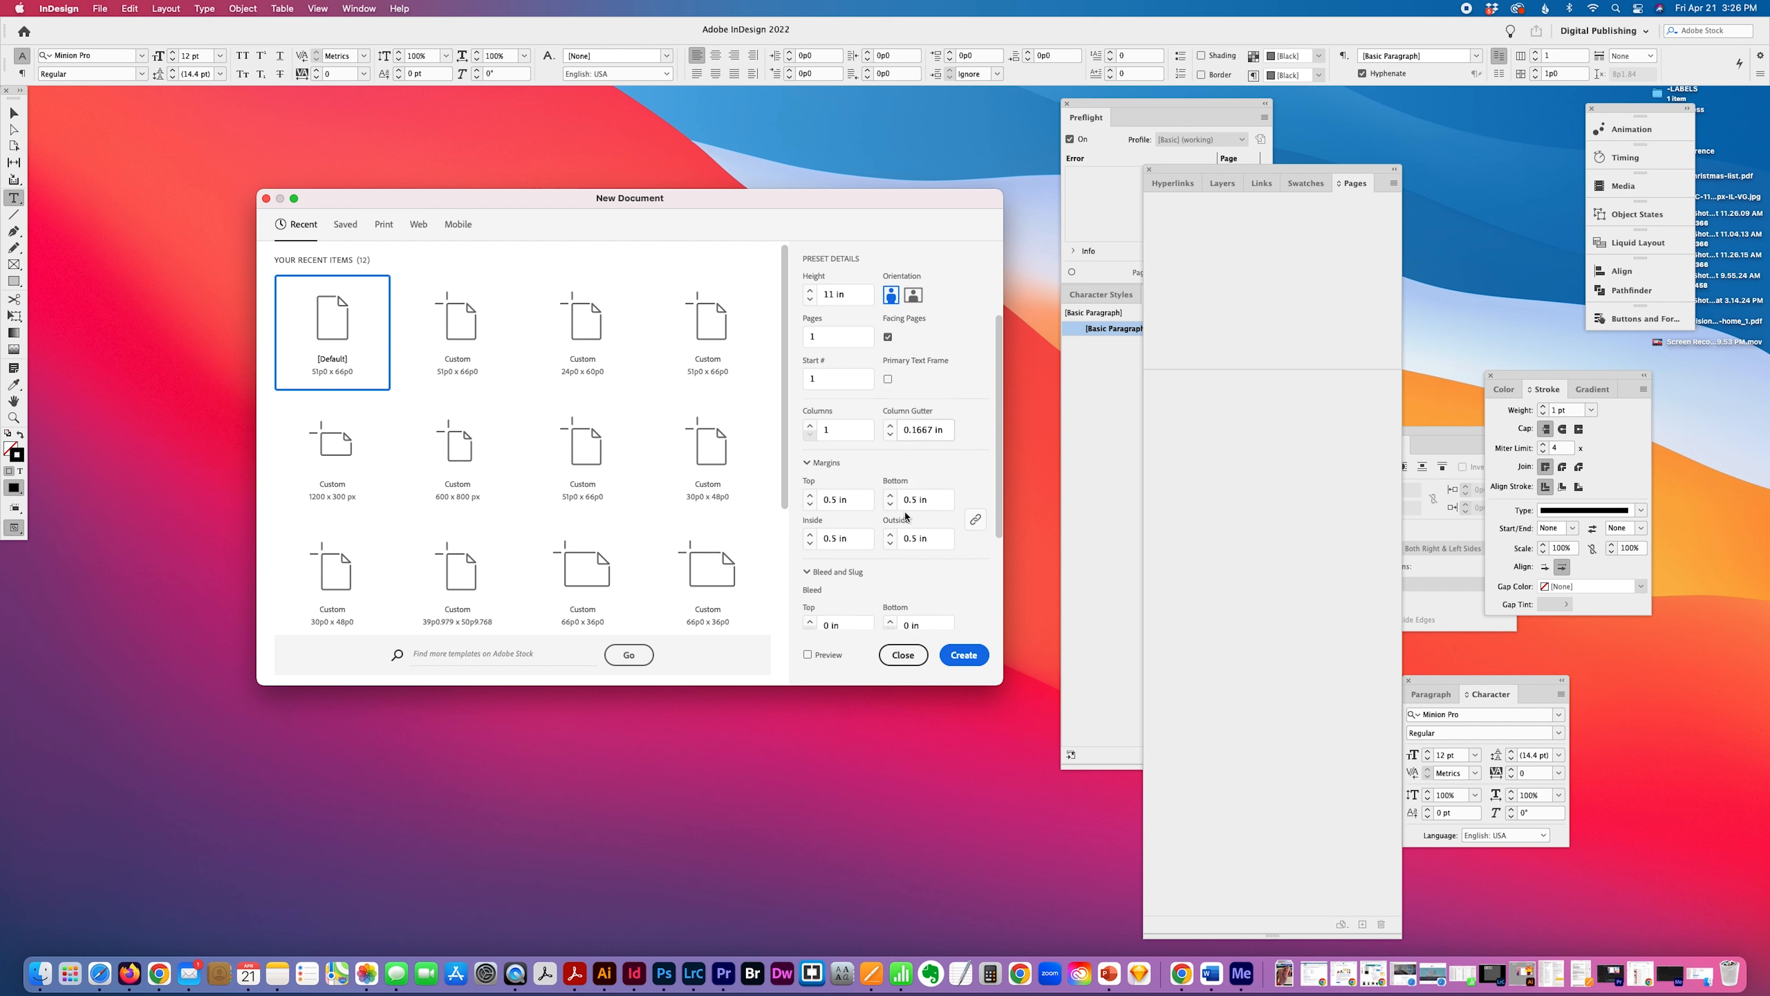
pyautogui.scroll(-4, 906, 507)
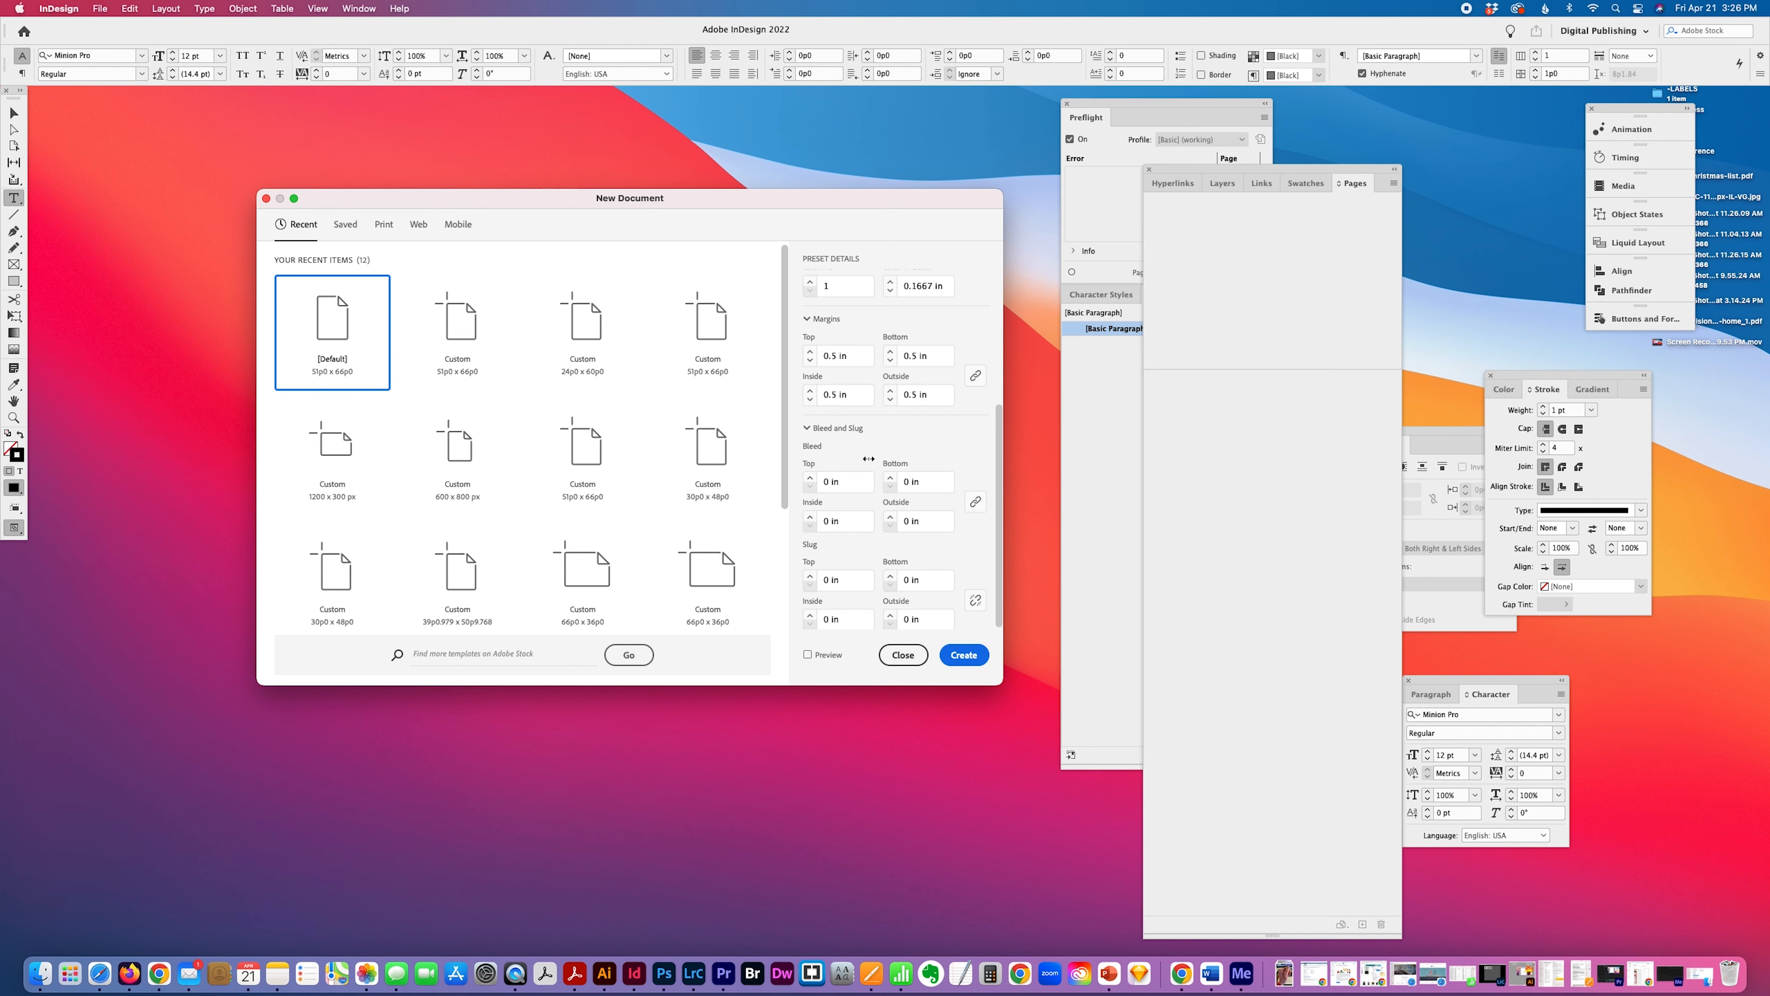
pyautogui.scroll(-1, 870, 462)
pyautogui.click(842, 478)
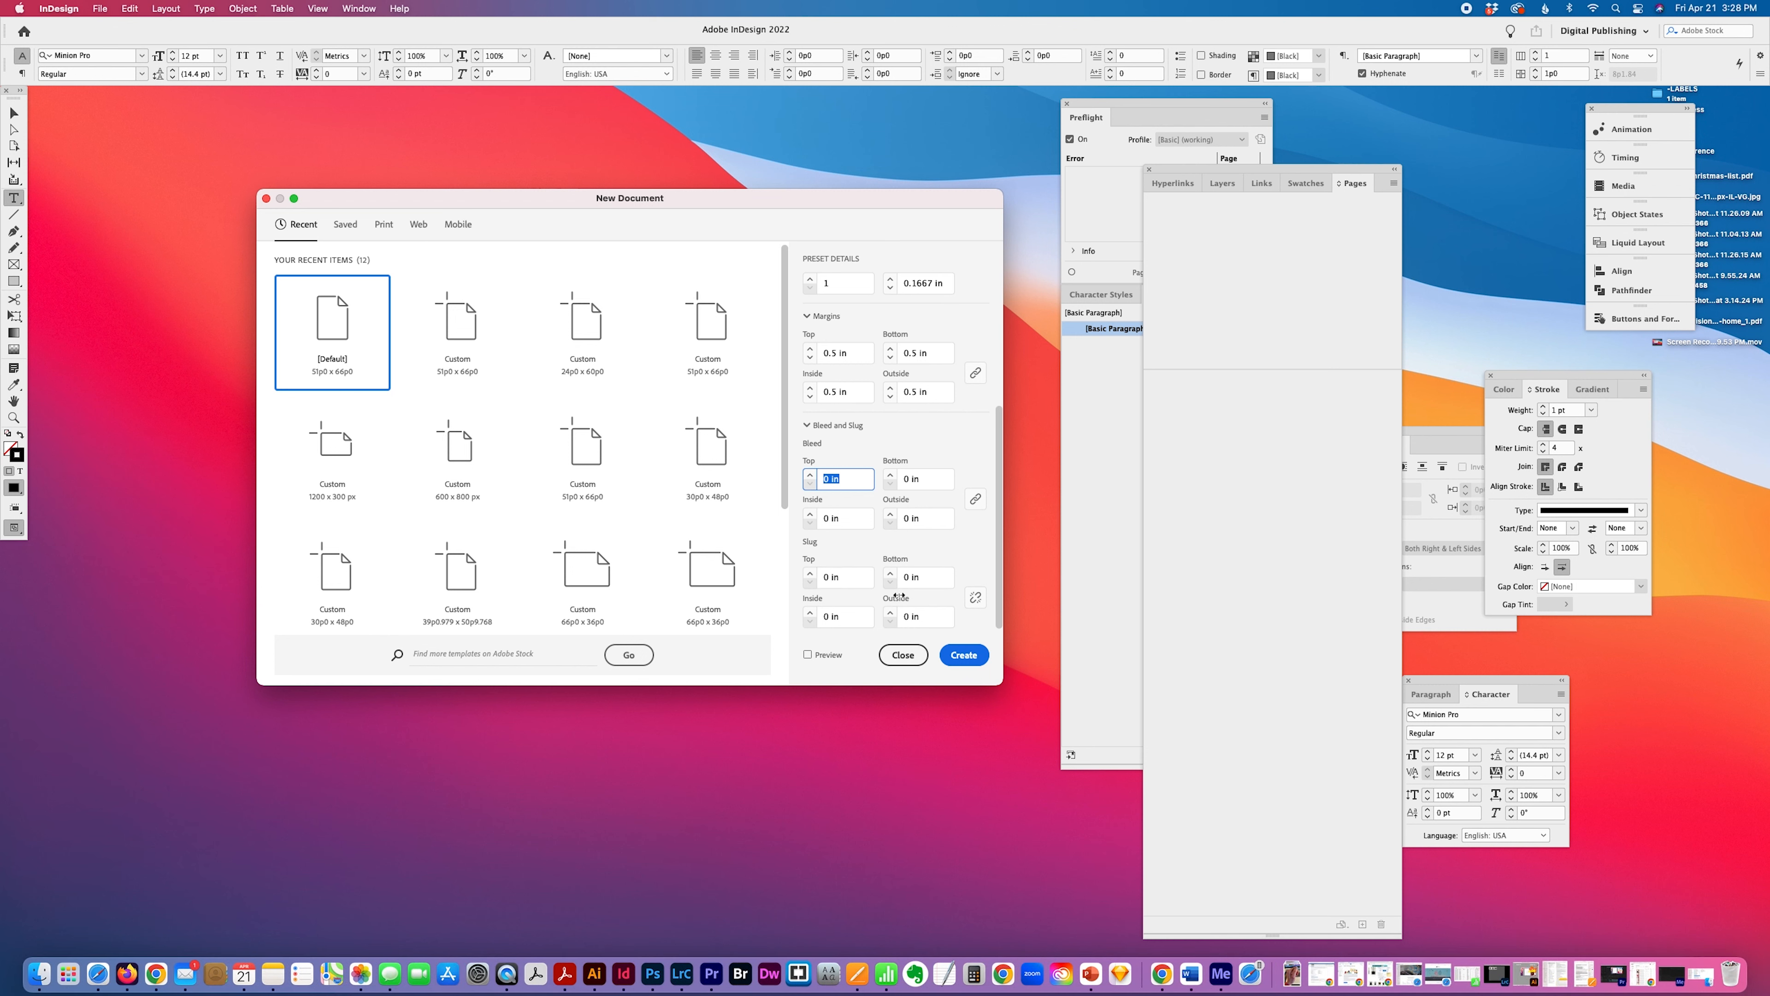
pyautogui.click(963, 656)
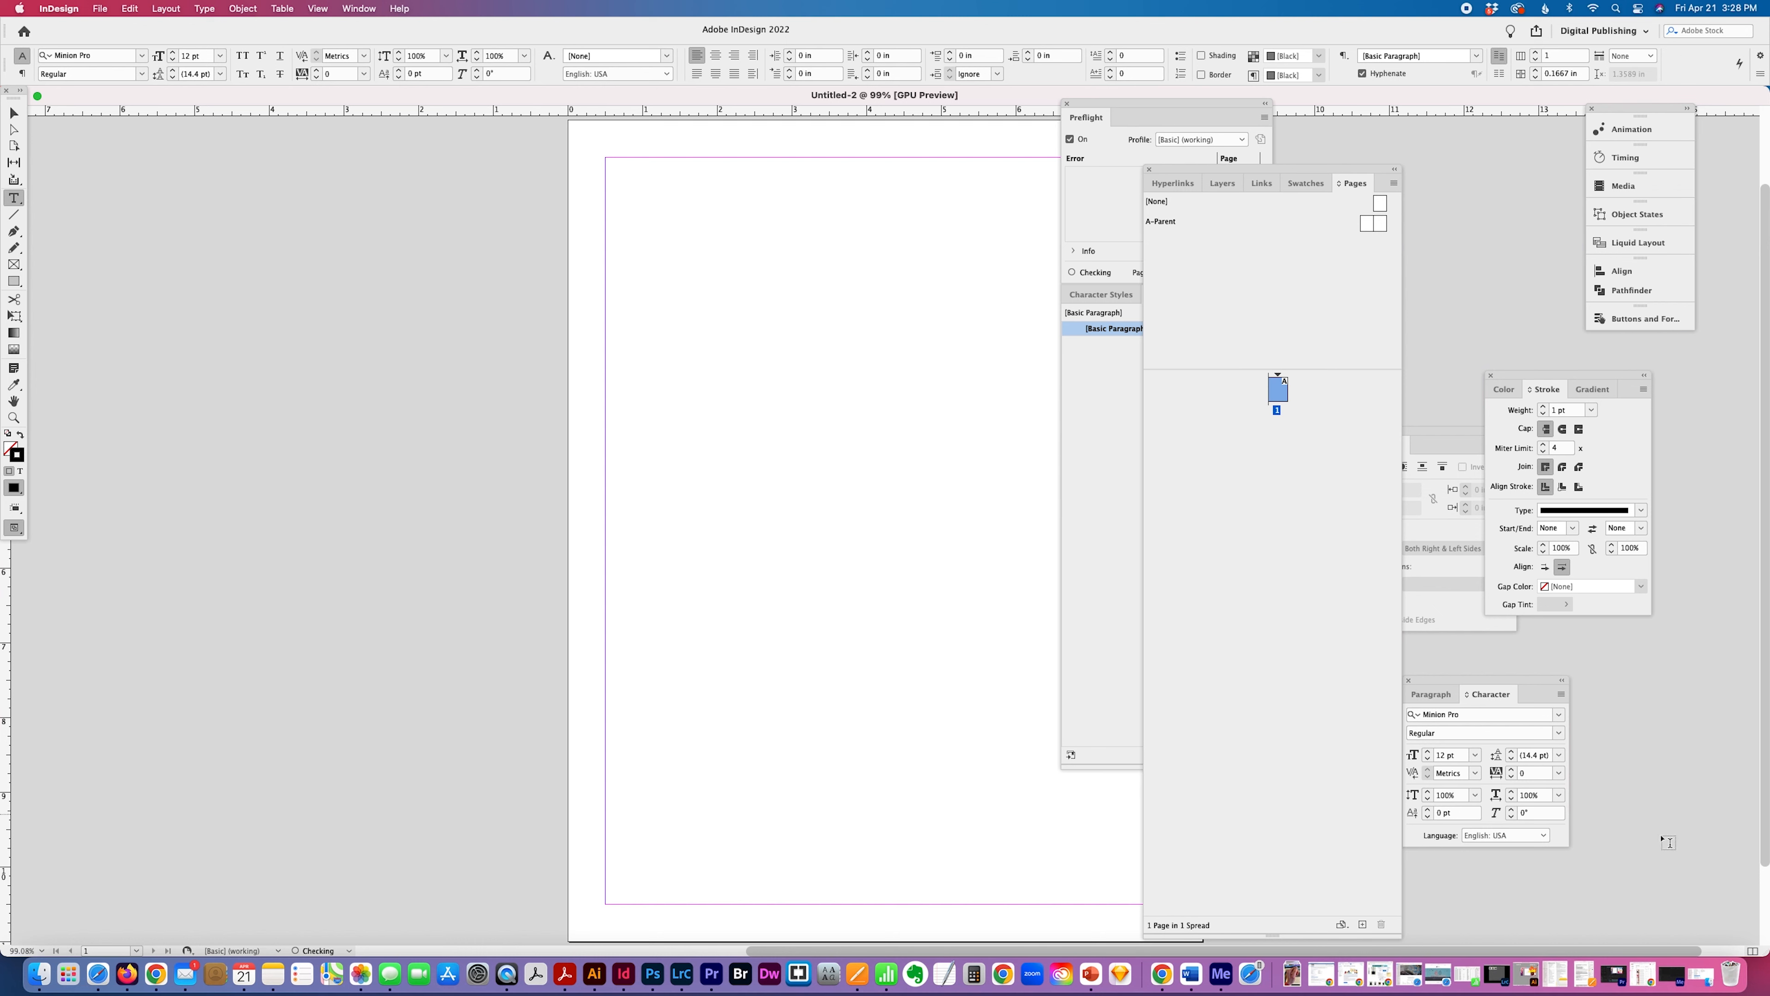
# Add a new two-page Letter-size parent with prefix B, based on no other parent.
pyautogui.moveTo(1751, 950); pyautogui.dragTo(1225, 844)
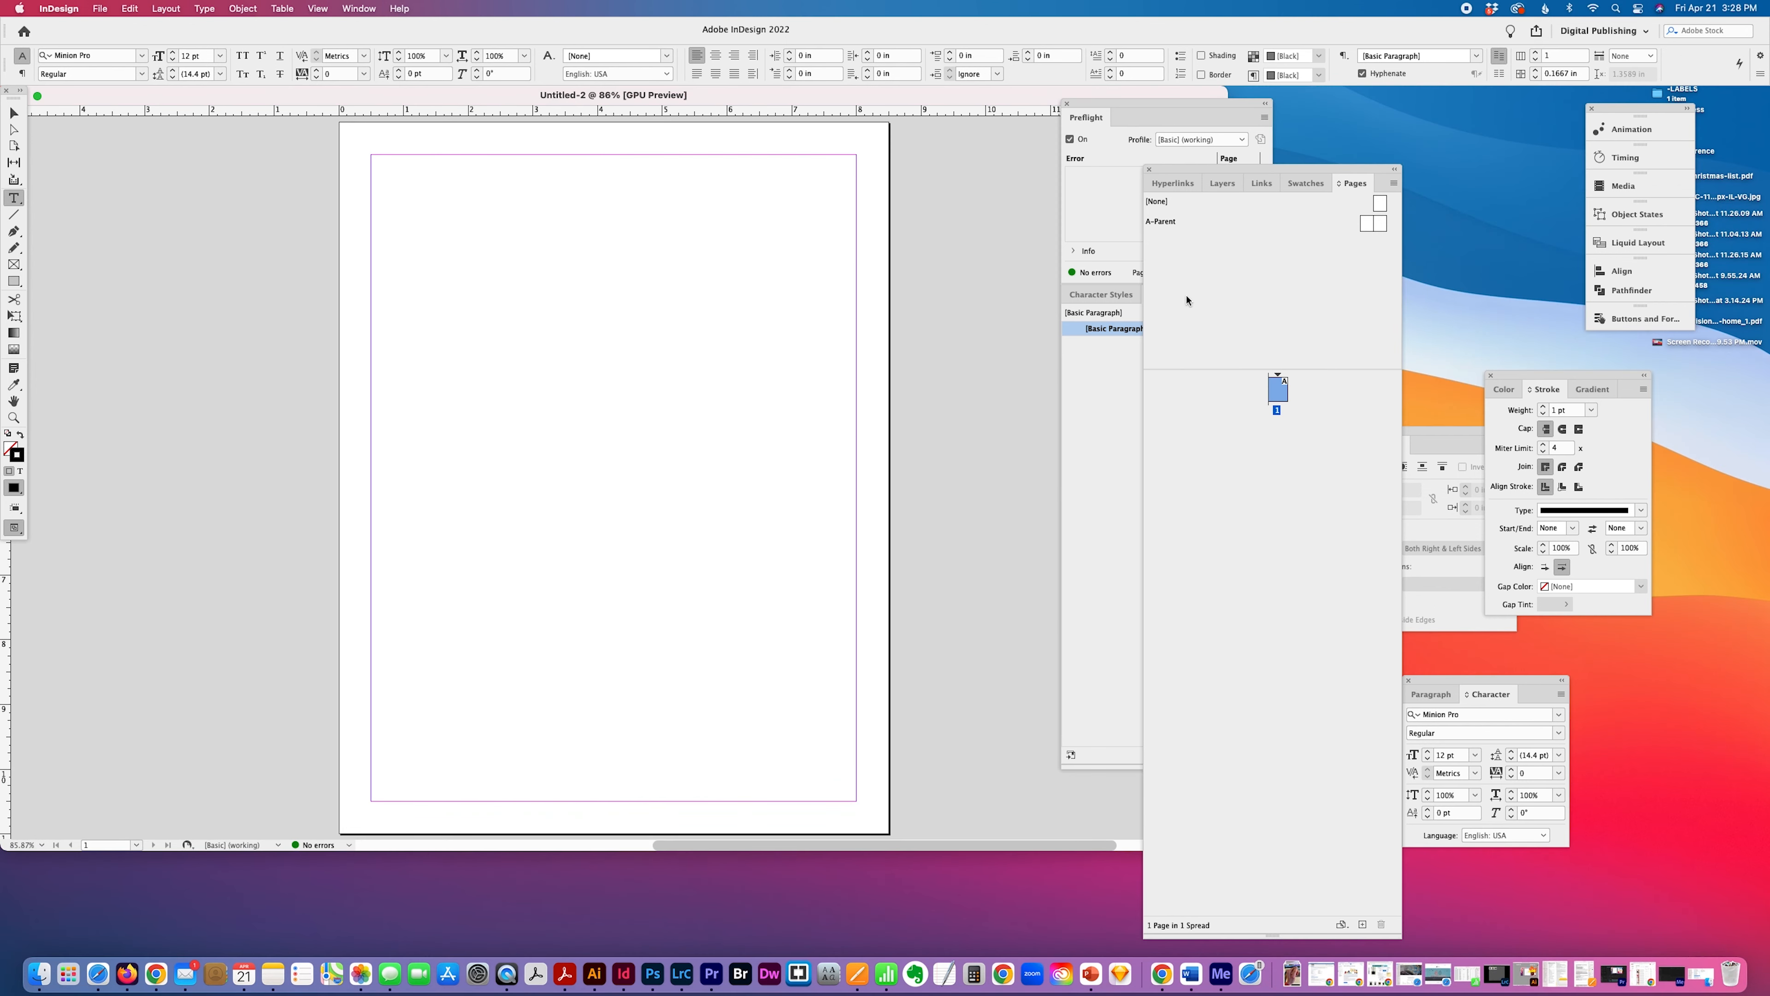
pyautogui.click(1393, 183)
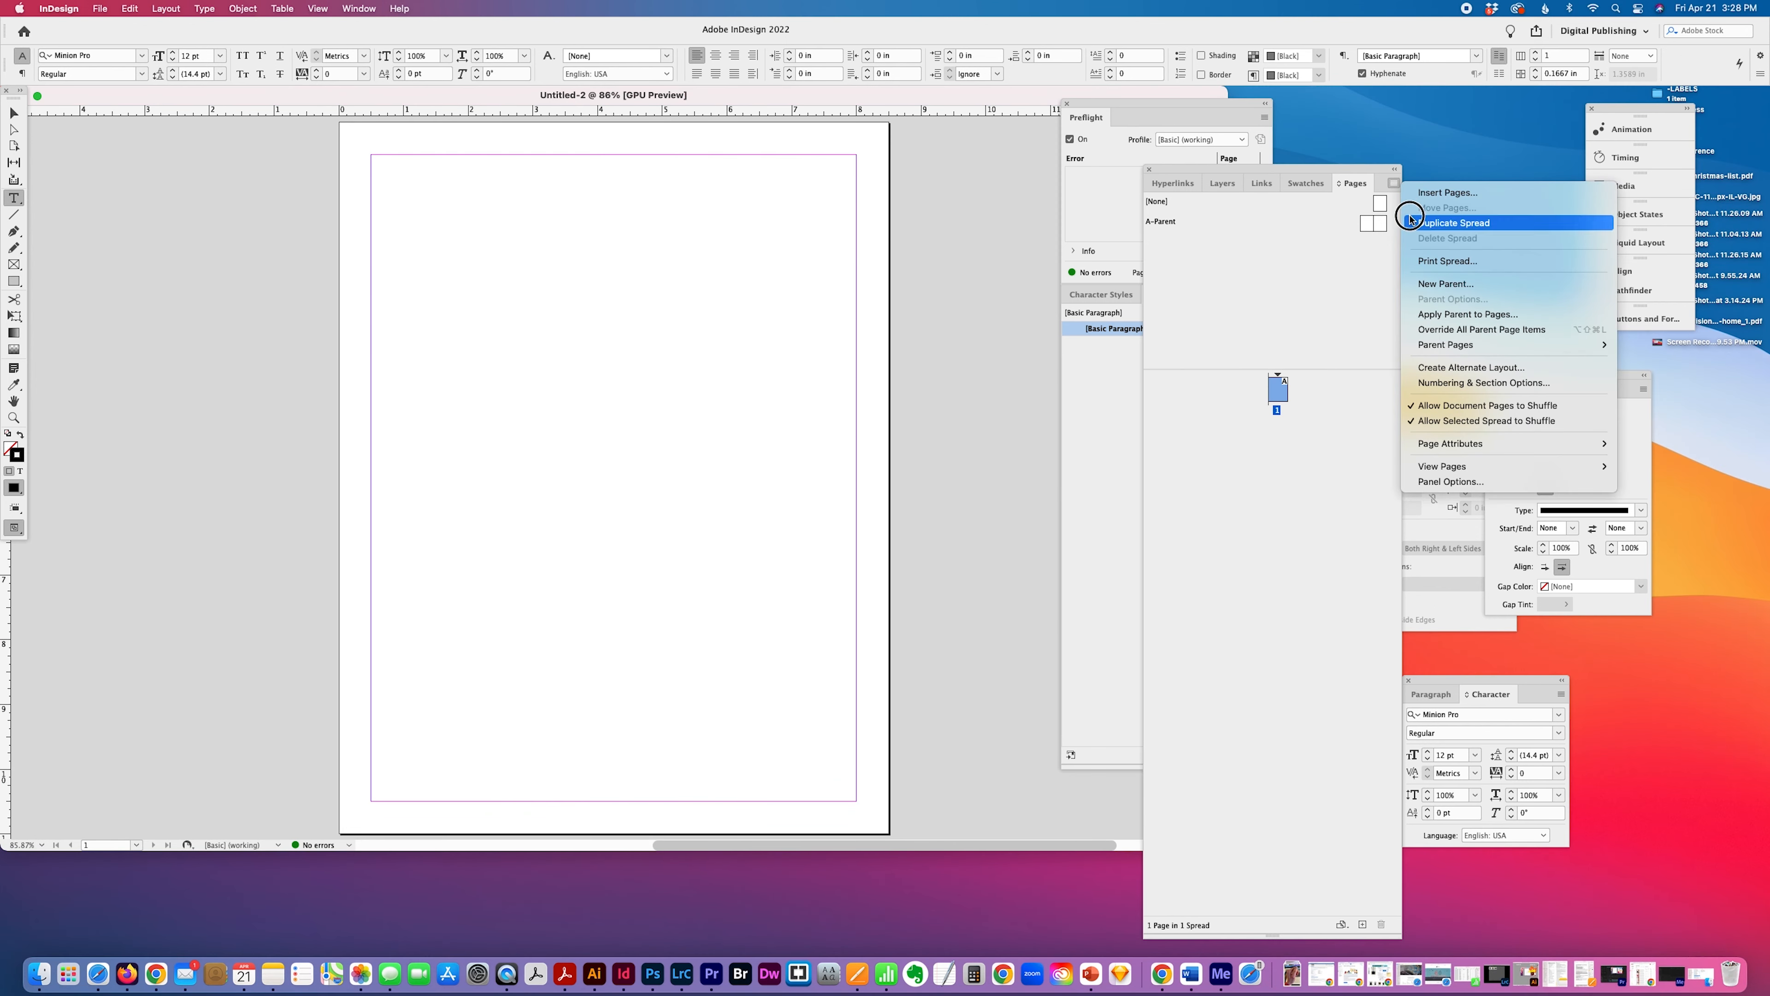
pyautogui.click(1427, 285)
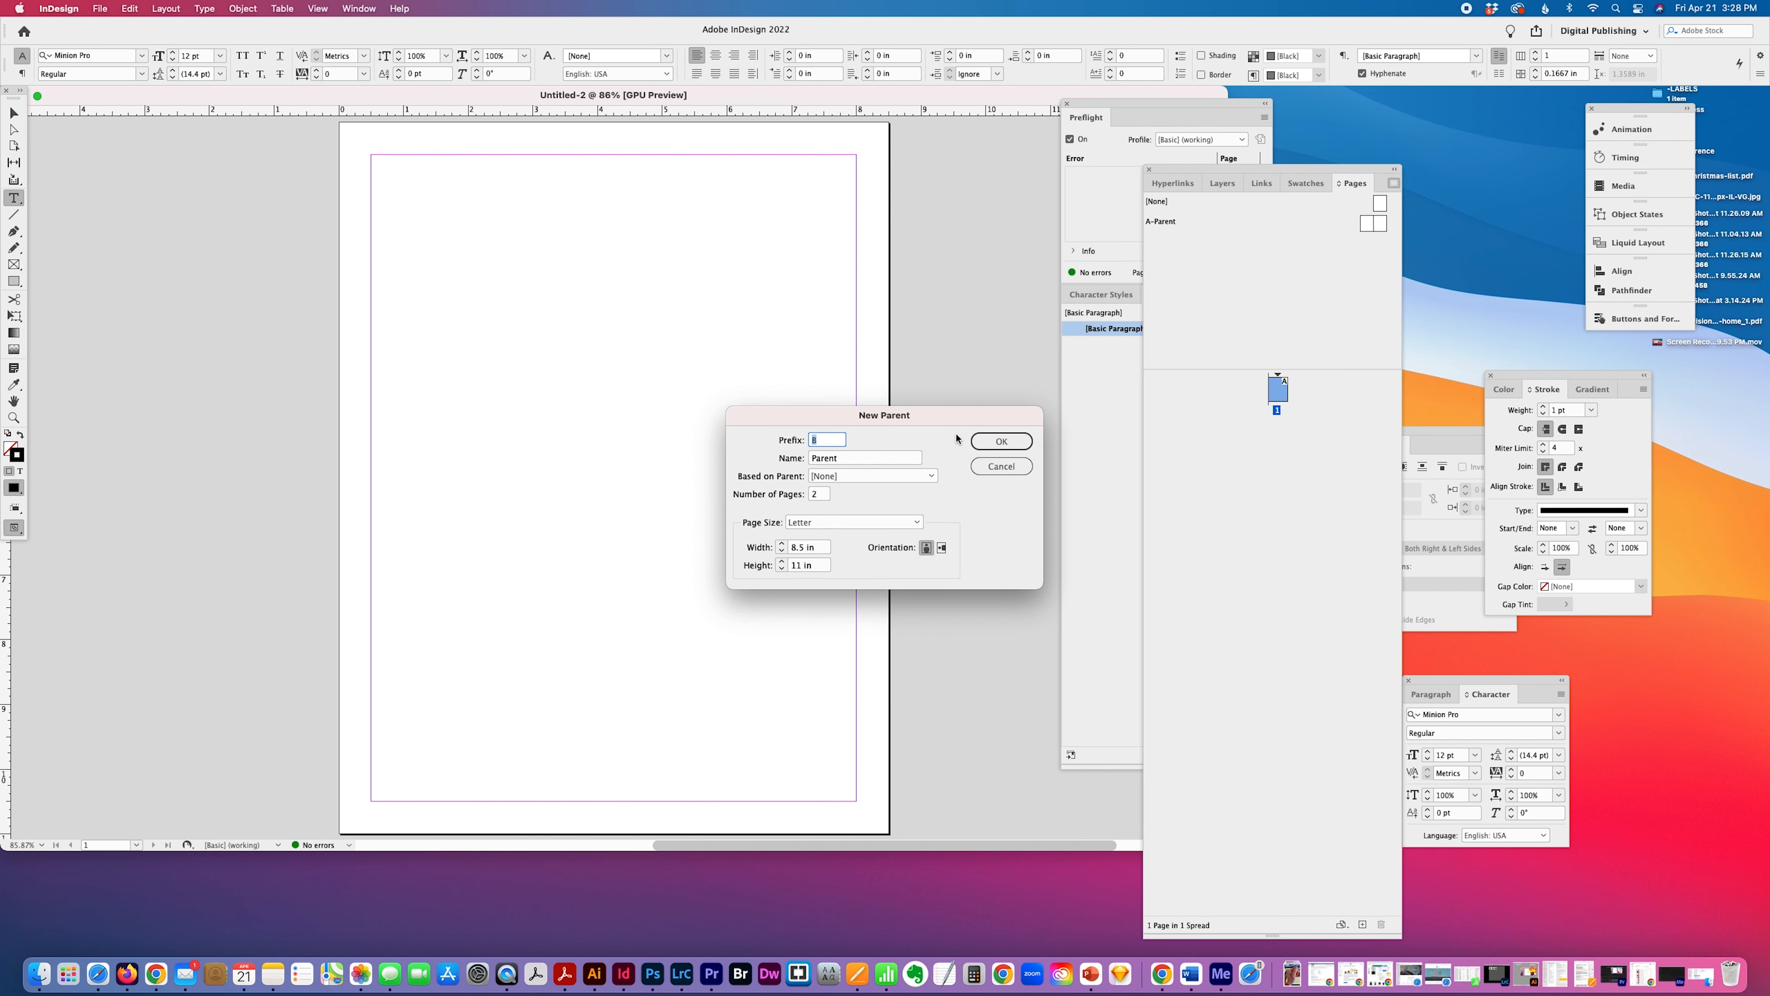
pyautogui.click(1002, 440)
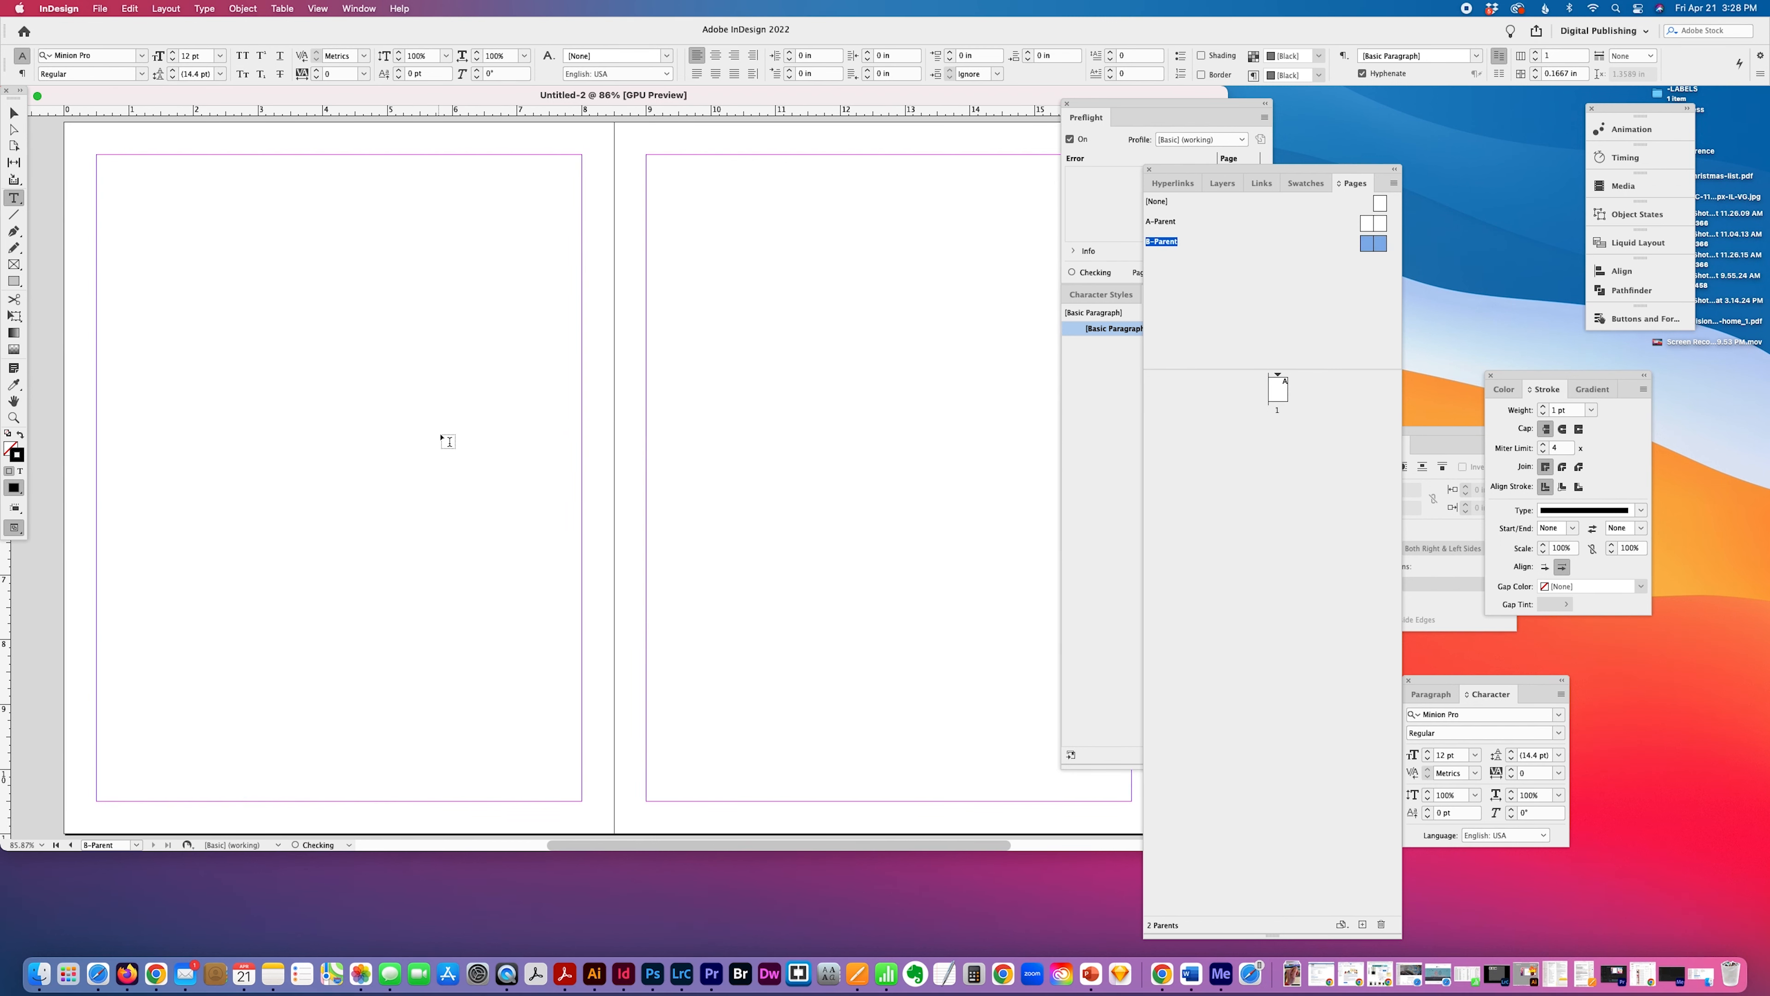
# Draw a text frame about 7.5 in wide along the top margin of the left B-Parent page and enter HEADER.
pyautogui.moveTo(128, 94); pyautogui.dragTo(179, 142)
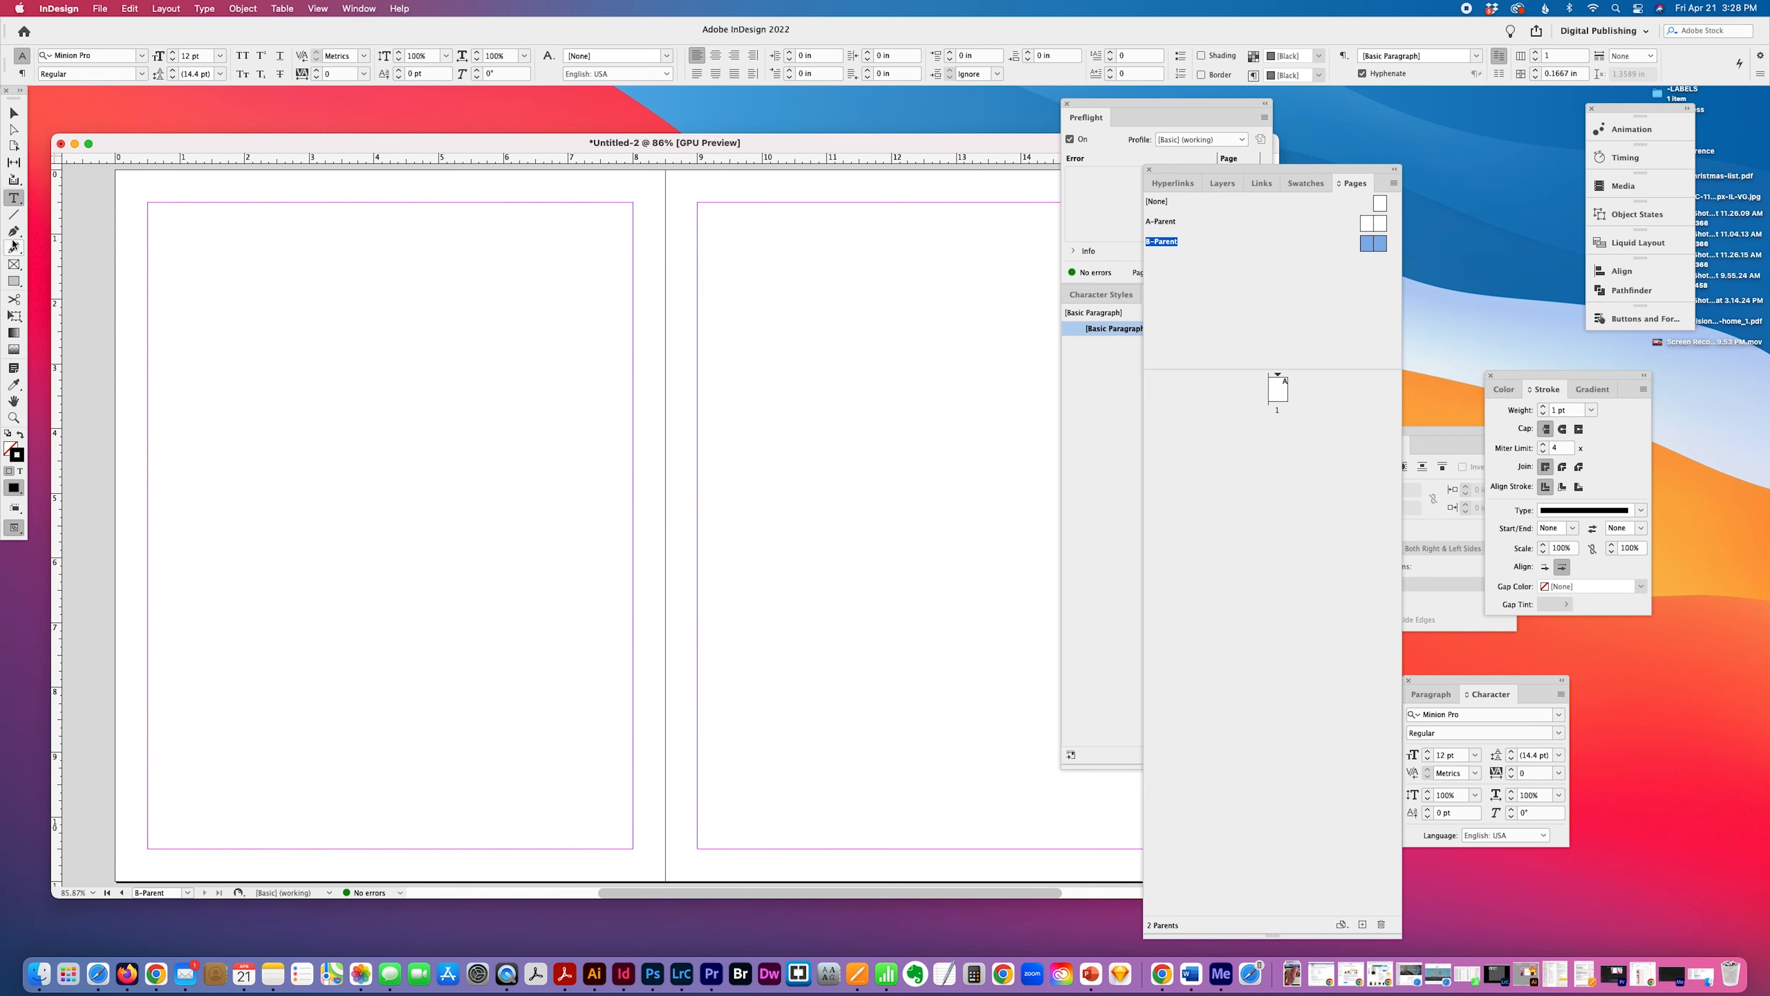
pyautogui.moveTo(148, 202); pyautogui.dragTo(632, 262)
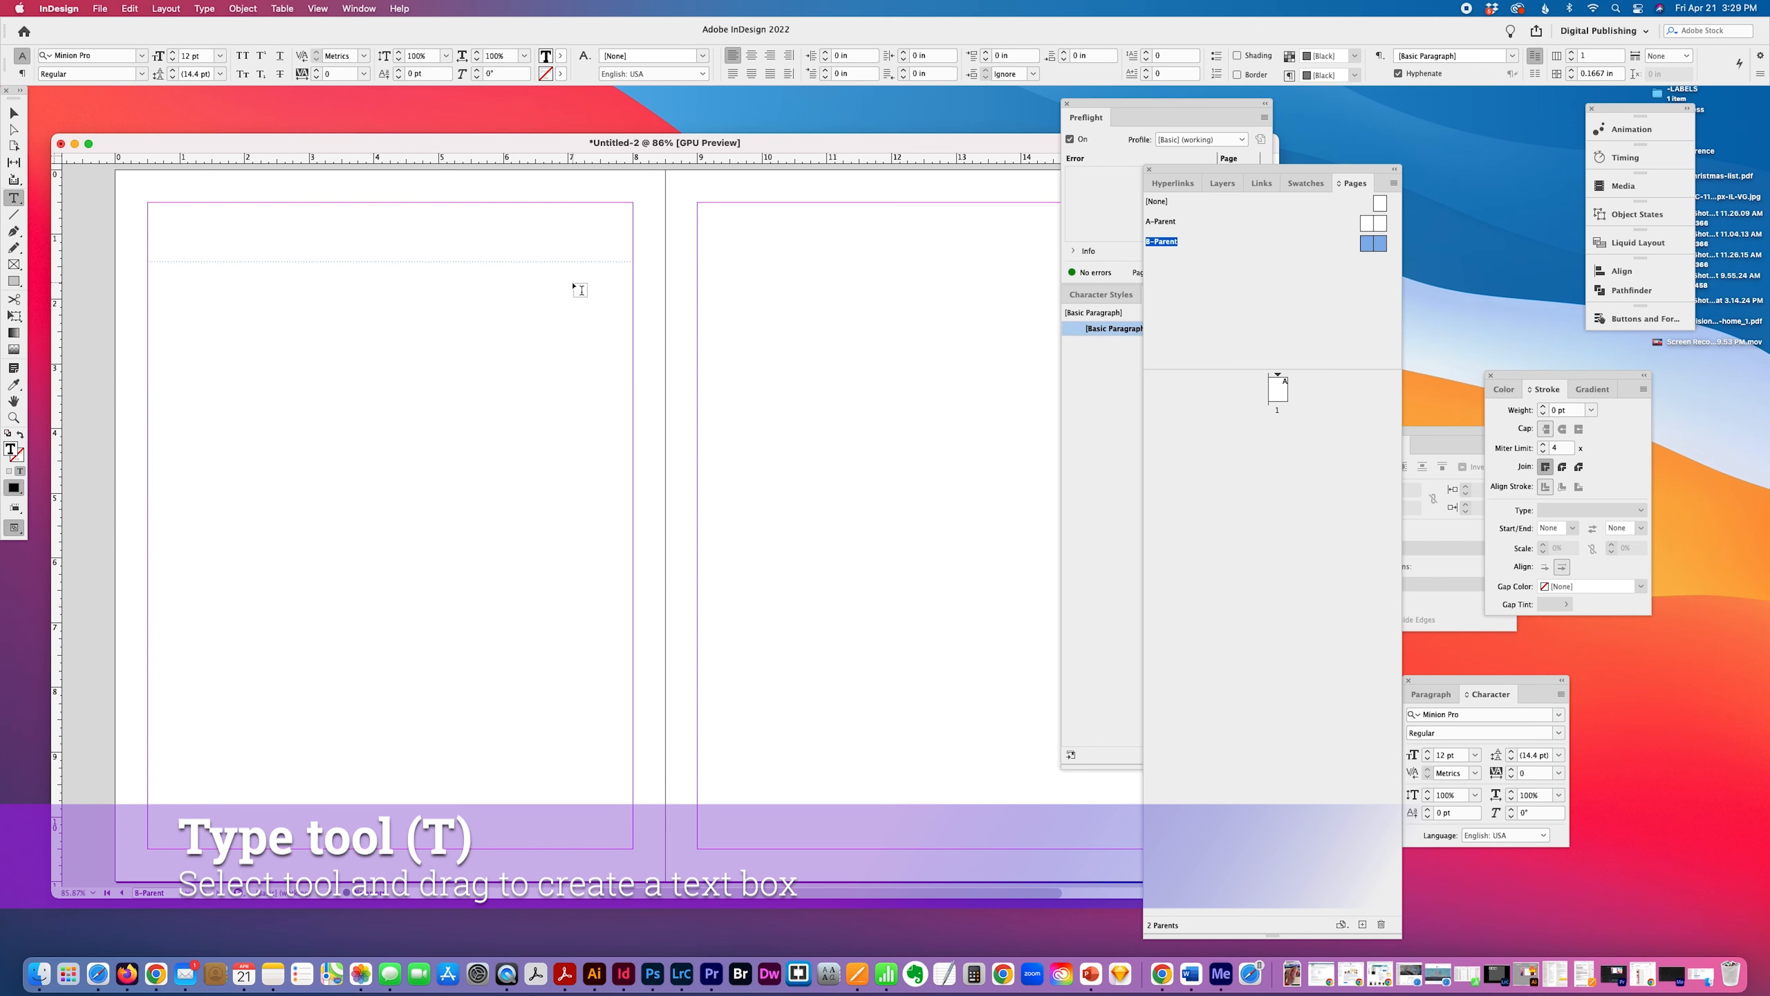
pyautogui.write('HEADER')
pyautogui.moveTo(194, 207); pyautogui.dragTo(47, 219)
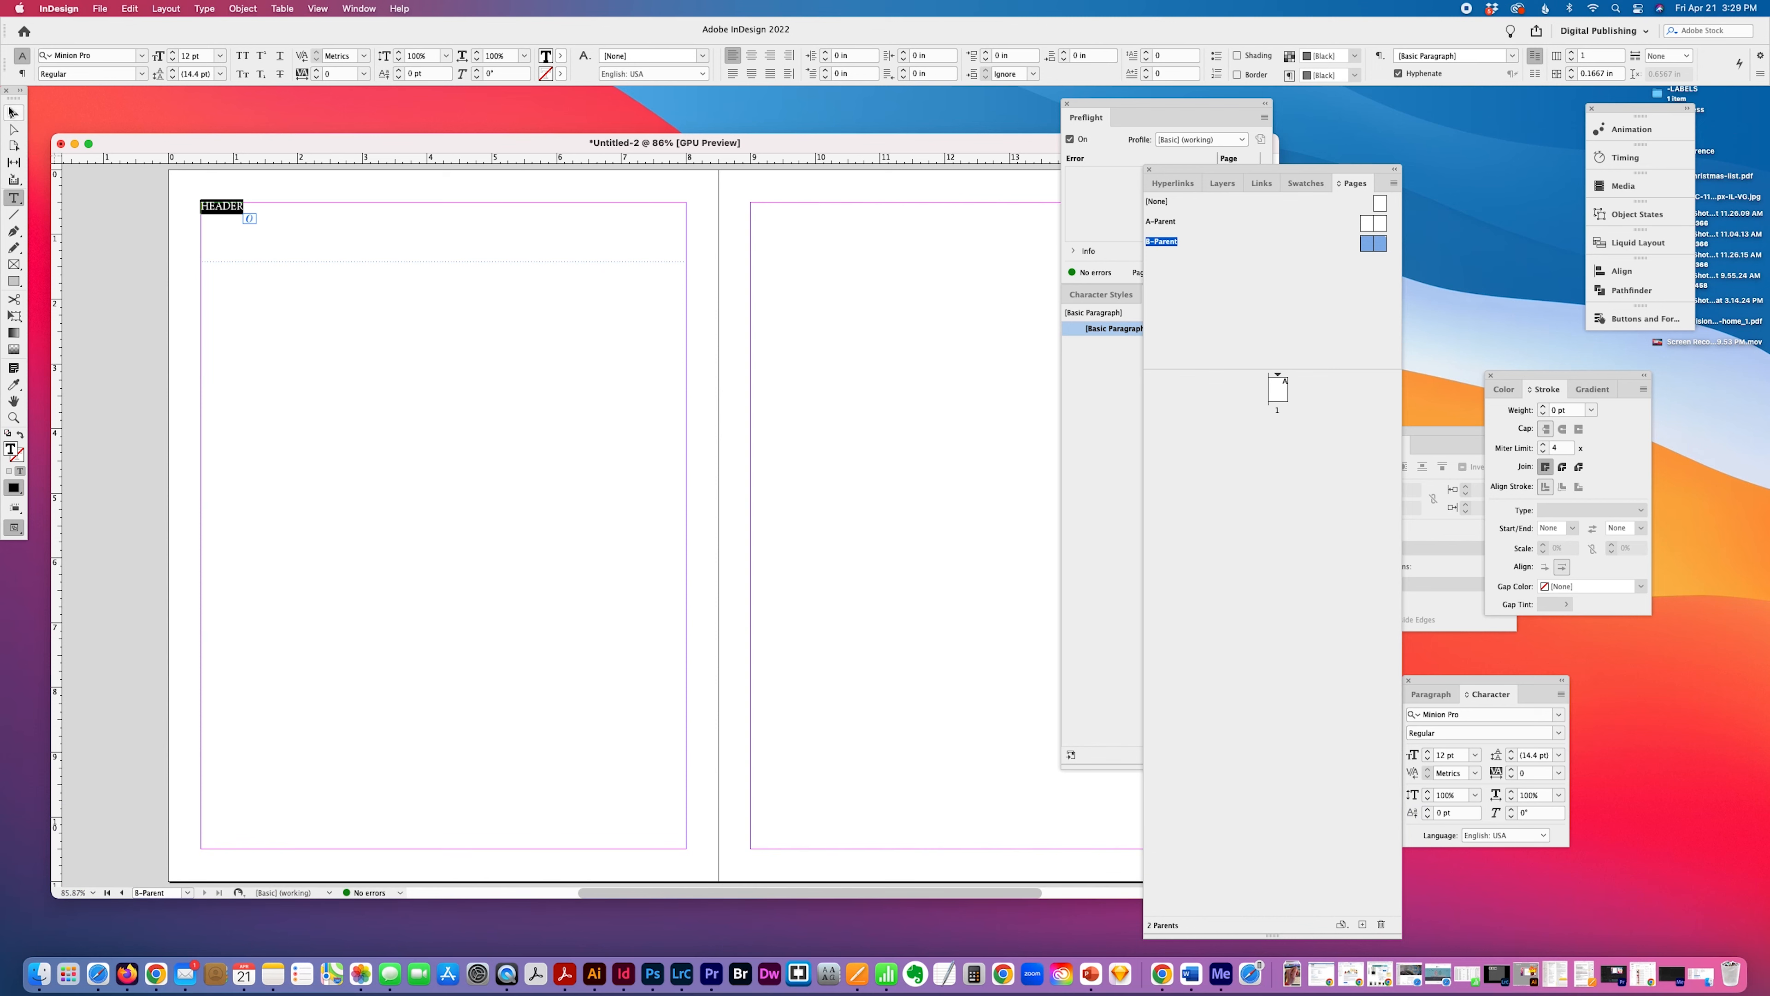
# Shorten the header text frame from its lower edge to about 0.36 in high.
pyautogui.click(14, 113)
pyautogui.click(444, 261)
pyautogui.moveTo(444, 262); pyautogui.dragTo(444, 225)
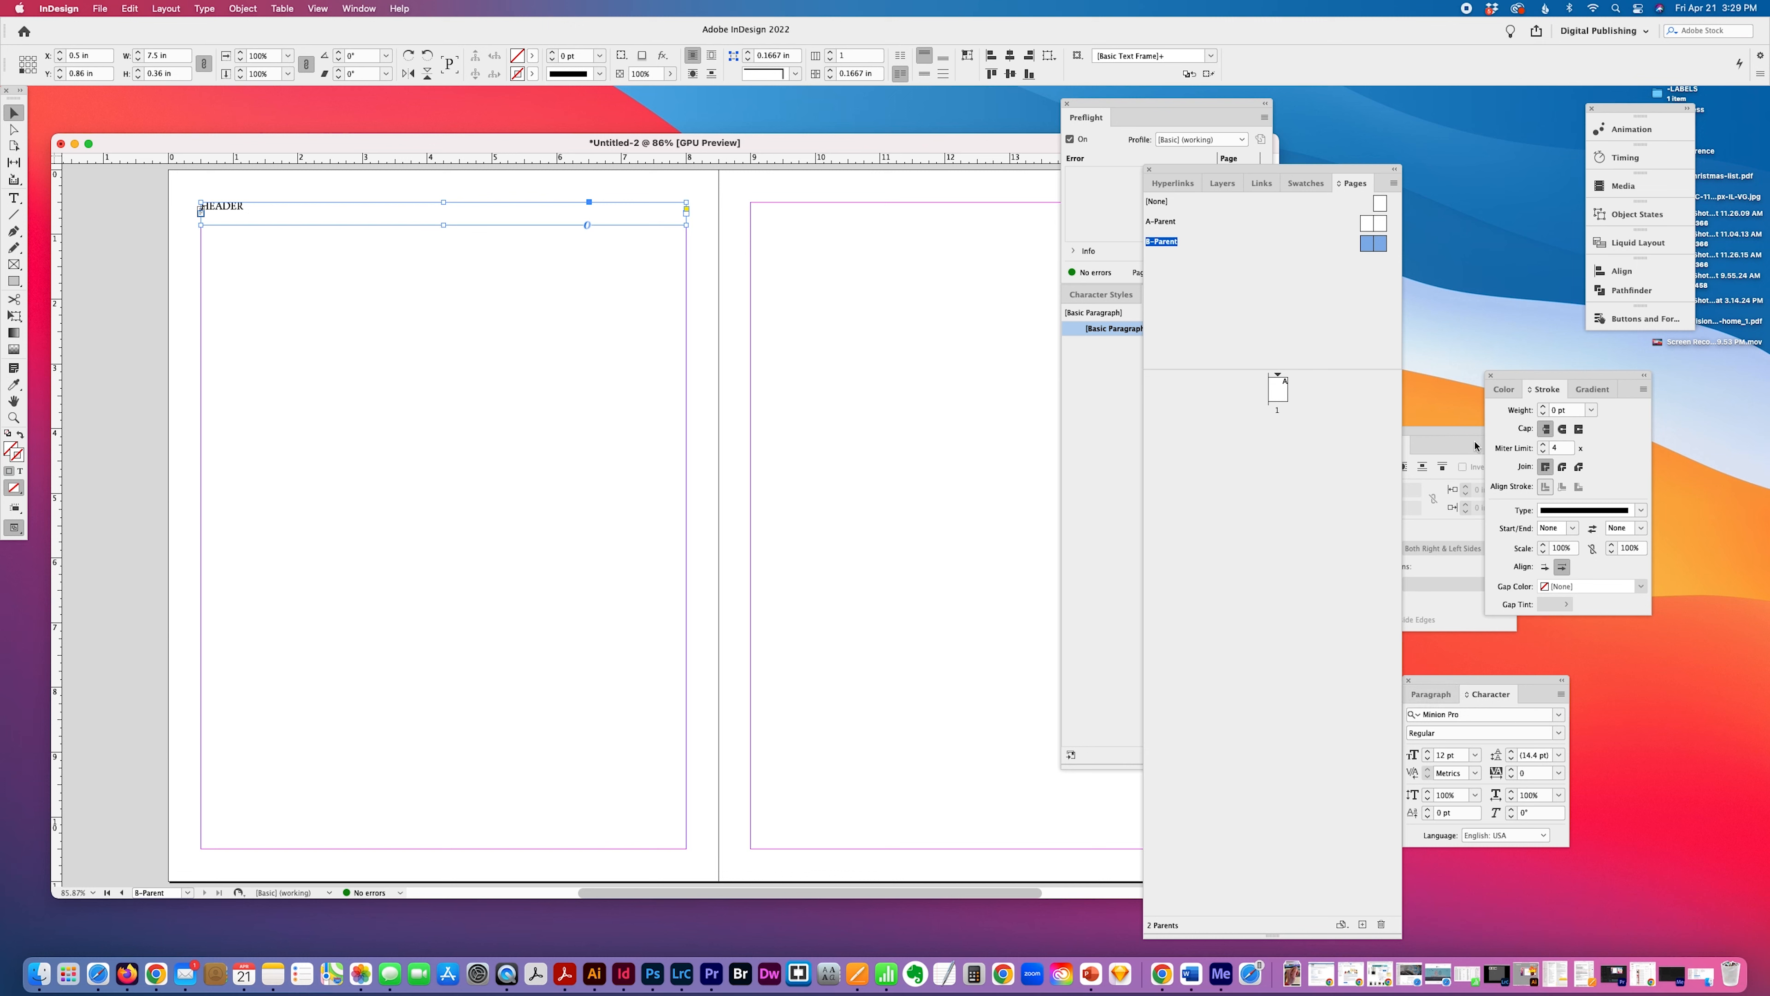
# Set the header frame's text to Helvetica LT Std Bold Condensed at 24 pt.
pyautogui.moveTo(1467, 431); pyautogui.dragTo(1537, 451)
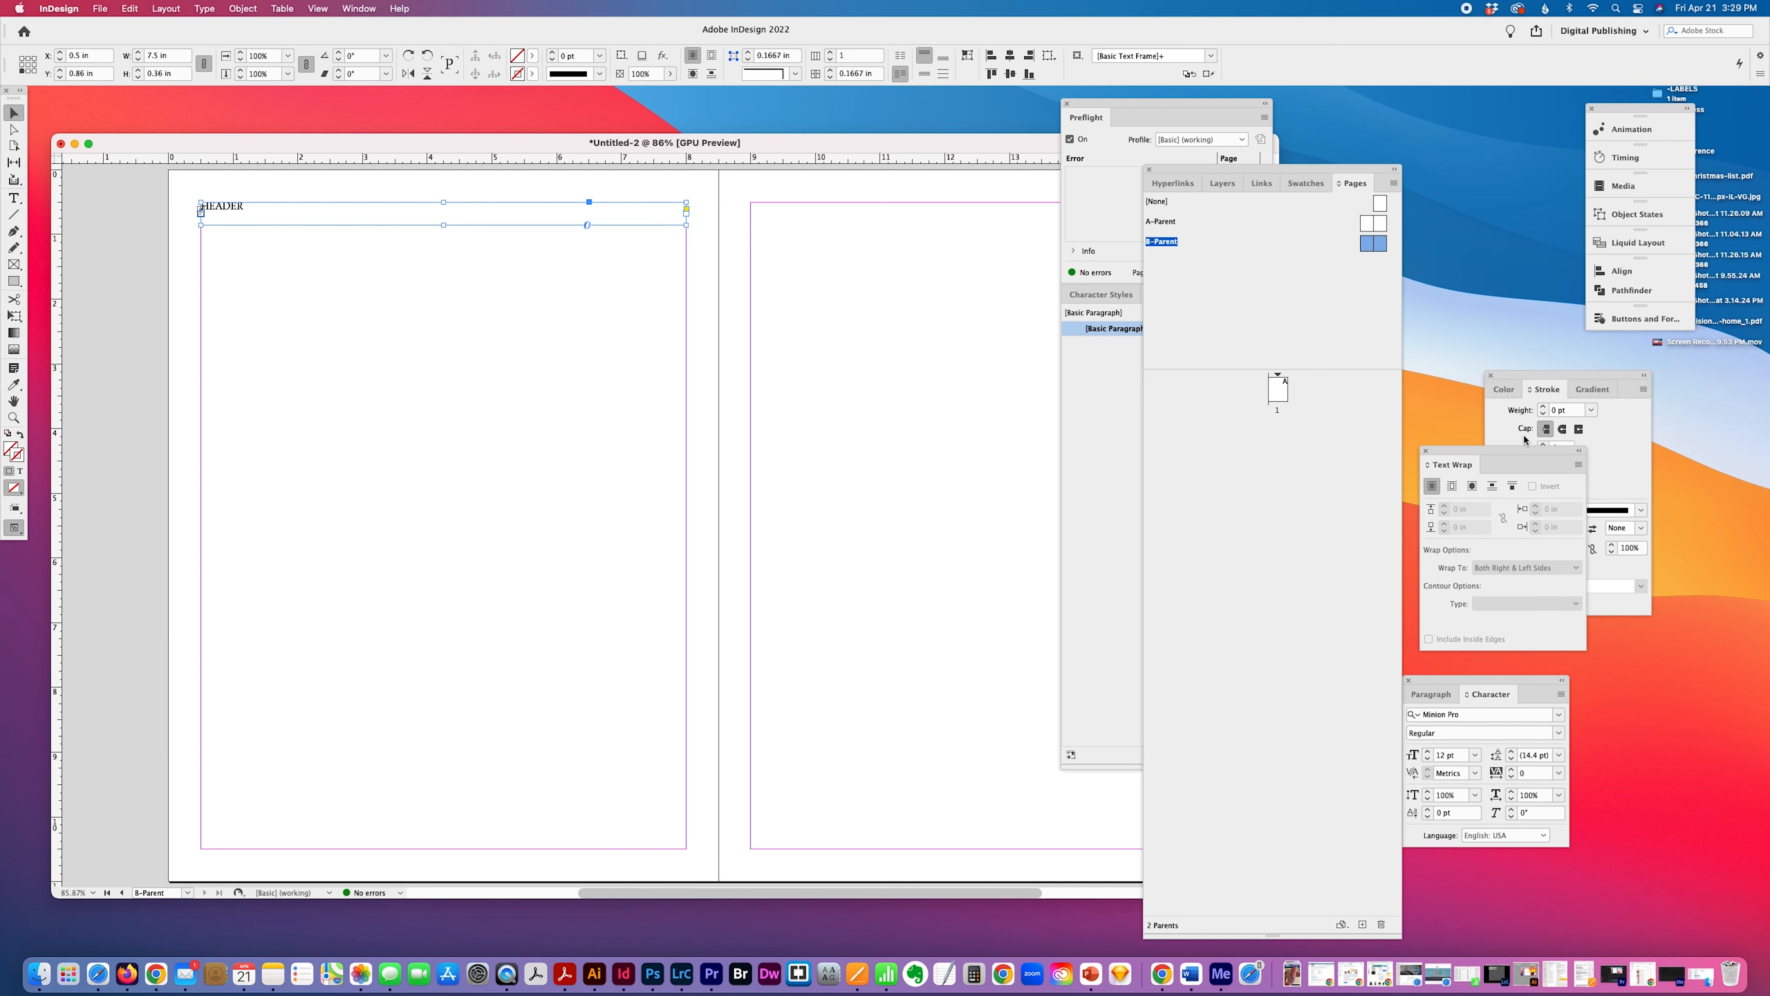
pyautogui.press('super+t')
pyautogui.press('super+t')
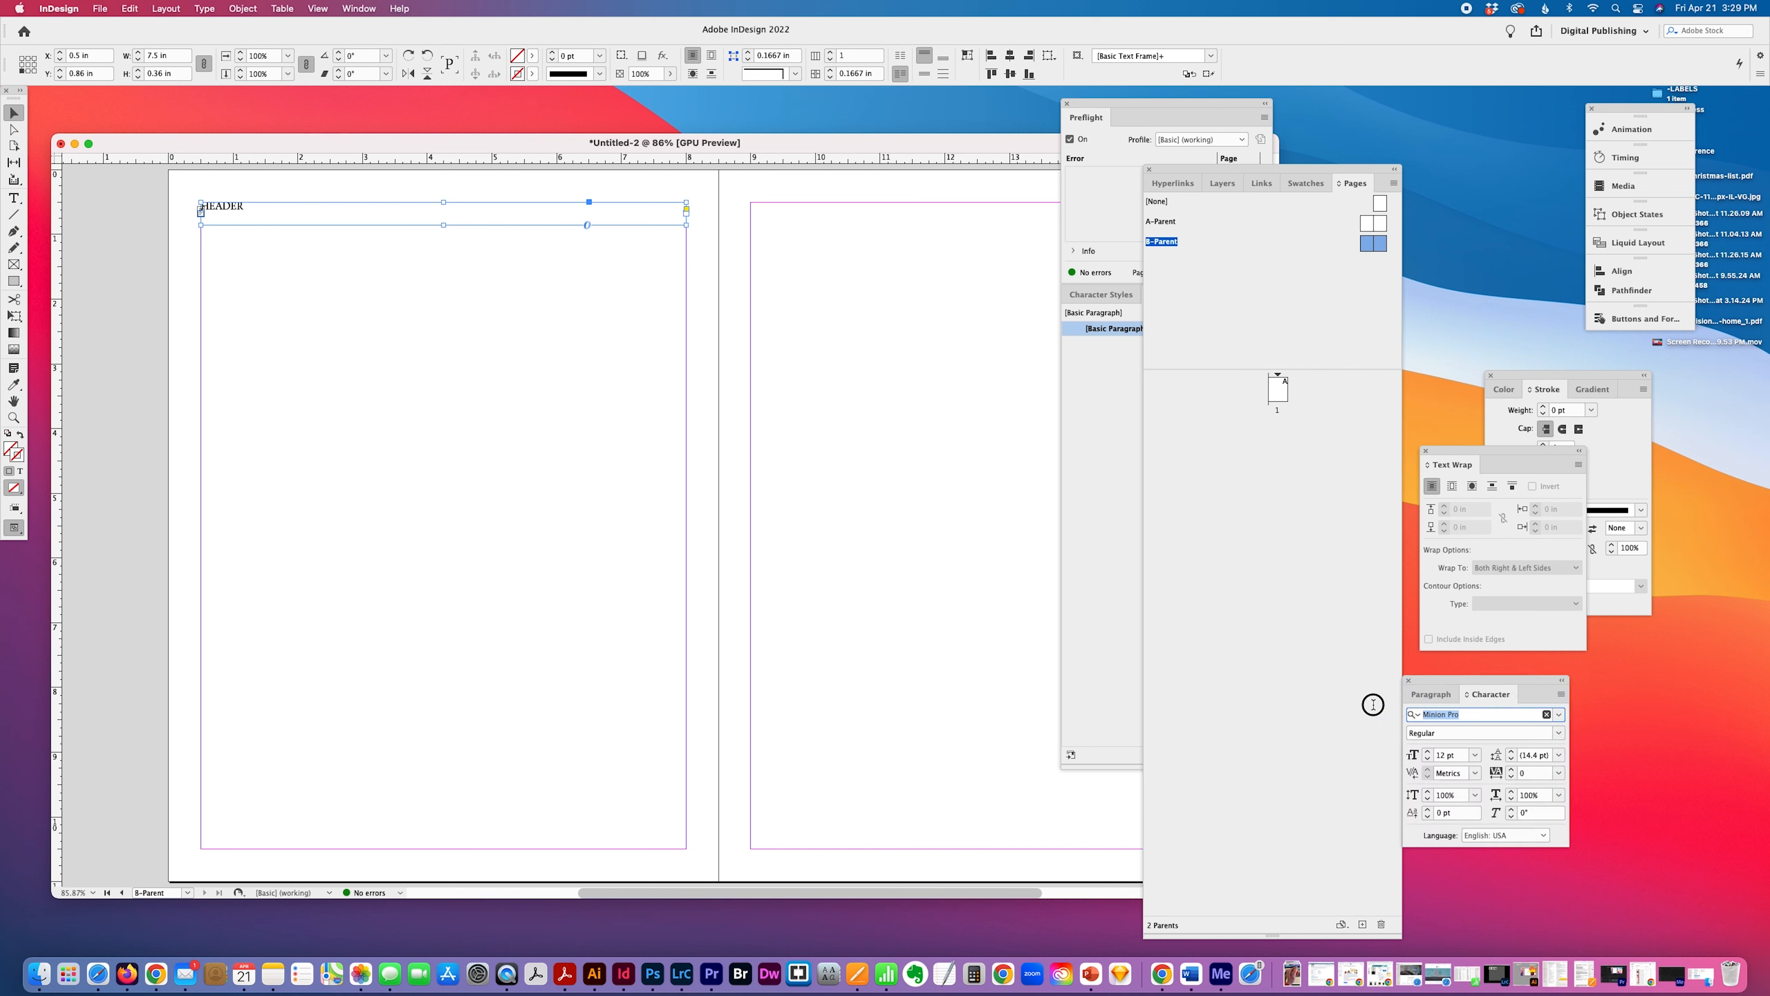
pyautogui.write('HEL')
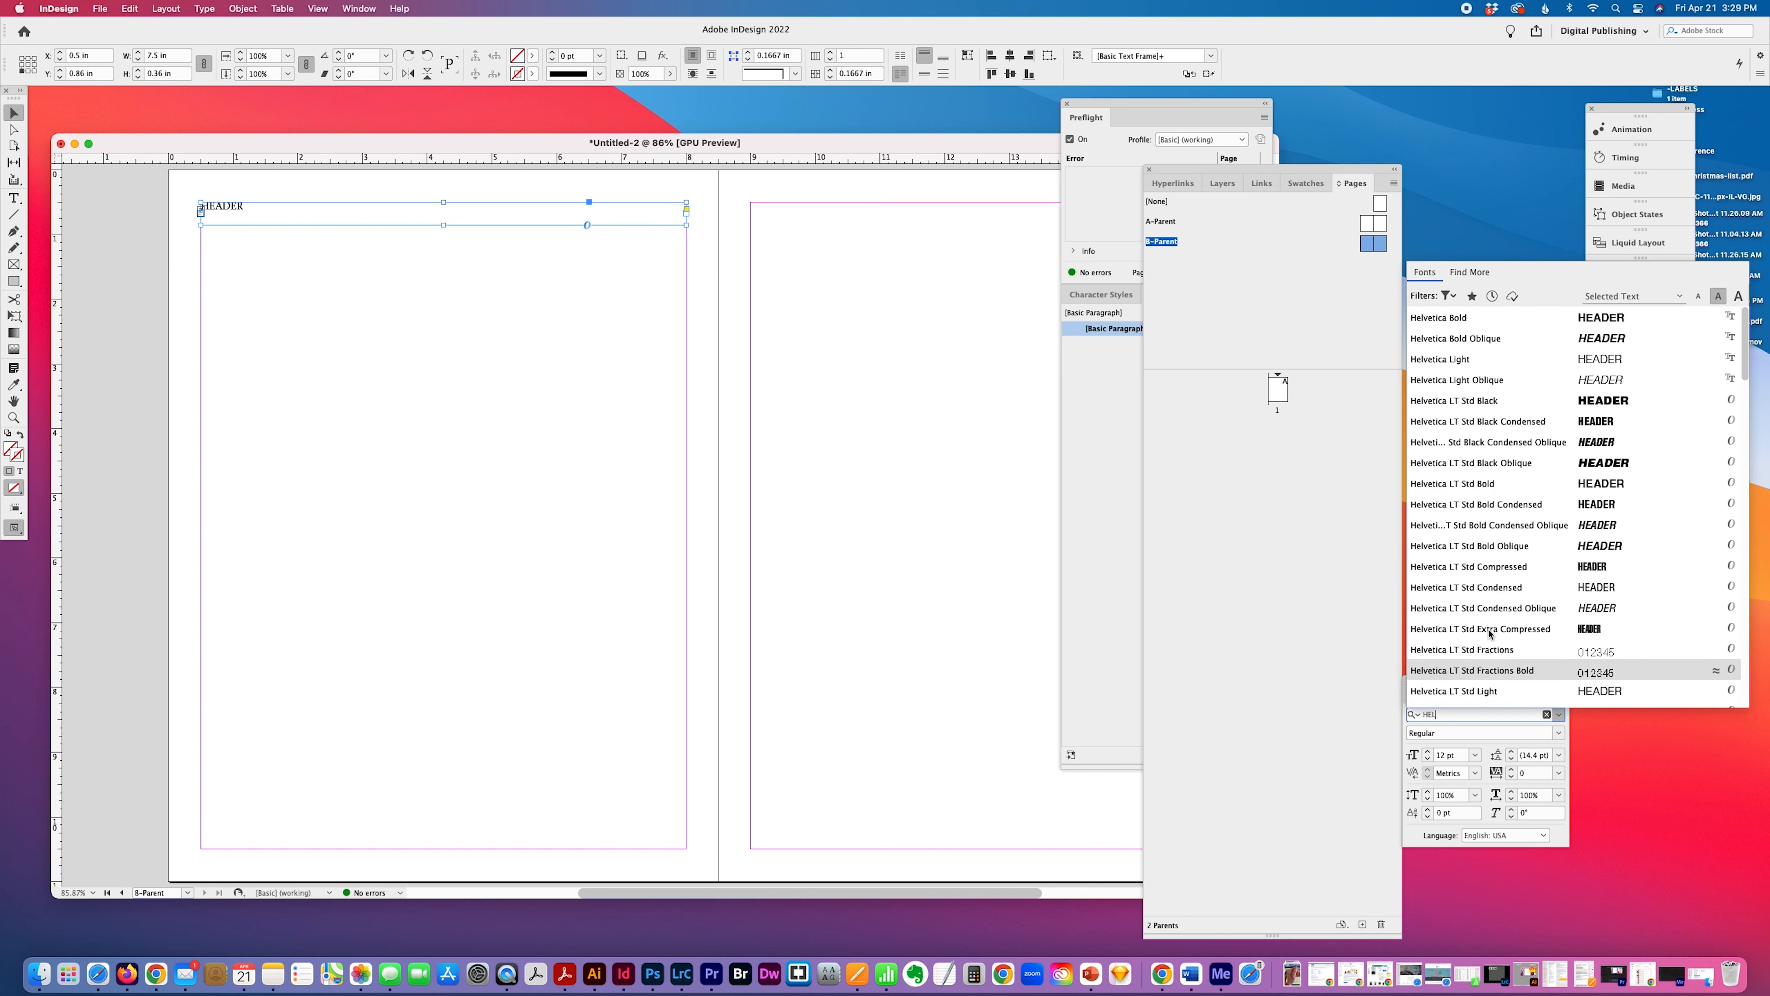
pyautogui.click(1533, 505)
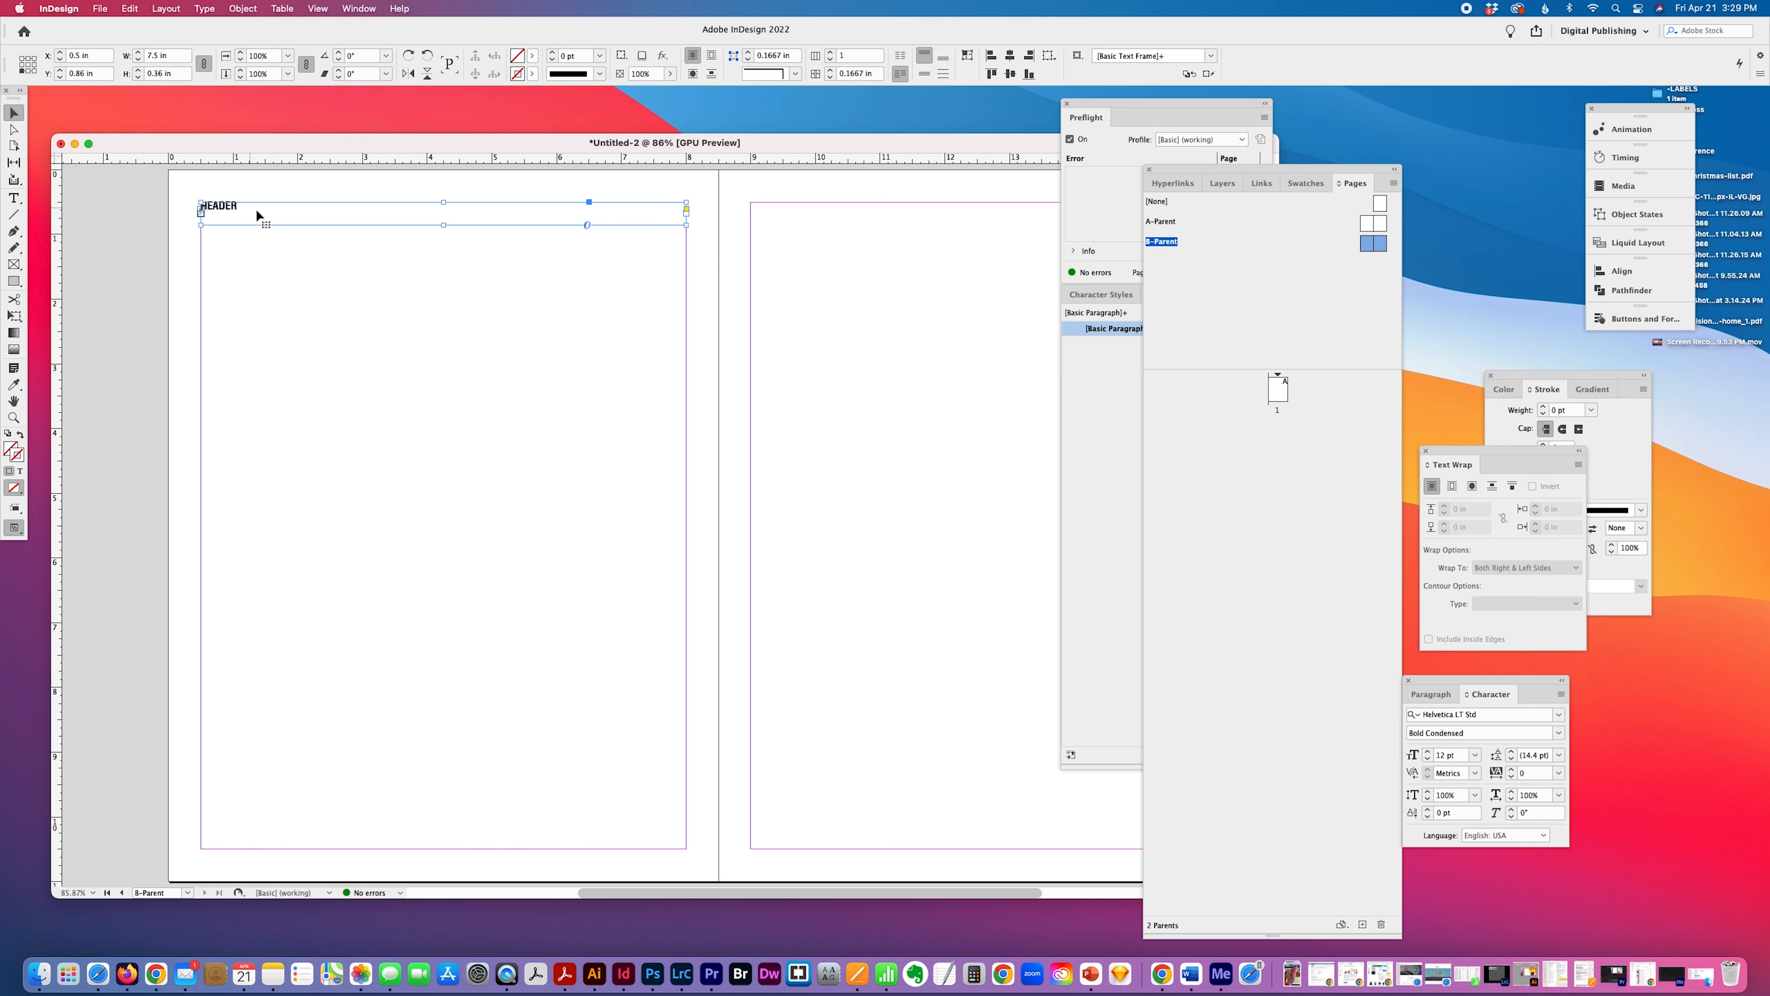
pyautogui.moveTo(1463, 755); pyautogui.dragTo(1354, 740)
pyautogui.write('24')
pyautogui.press('Return')
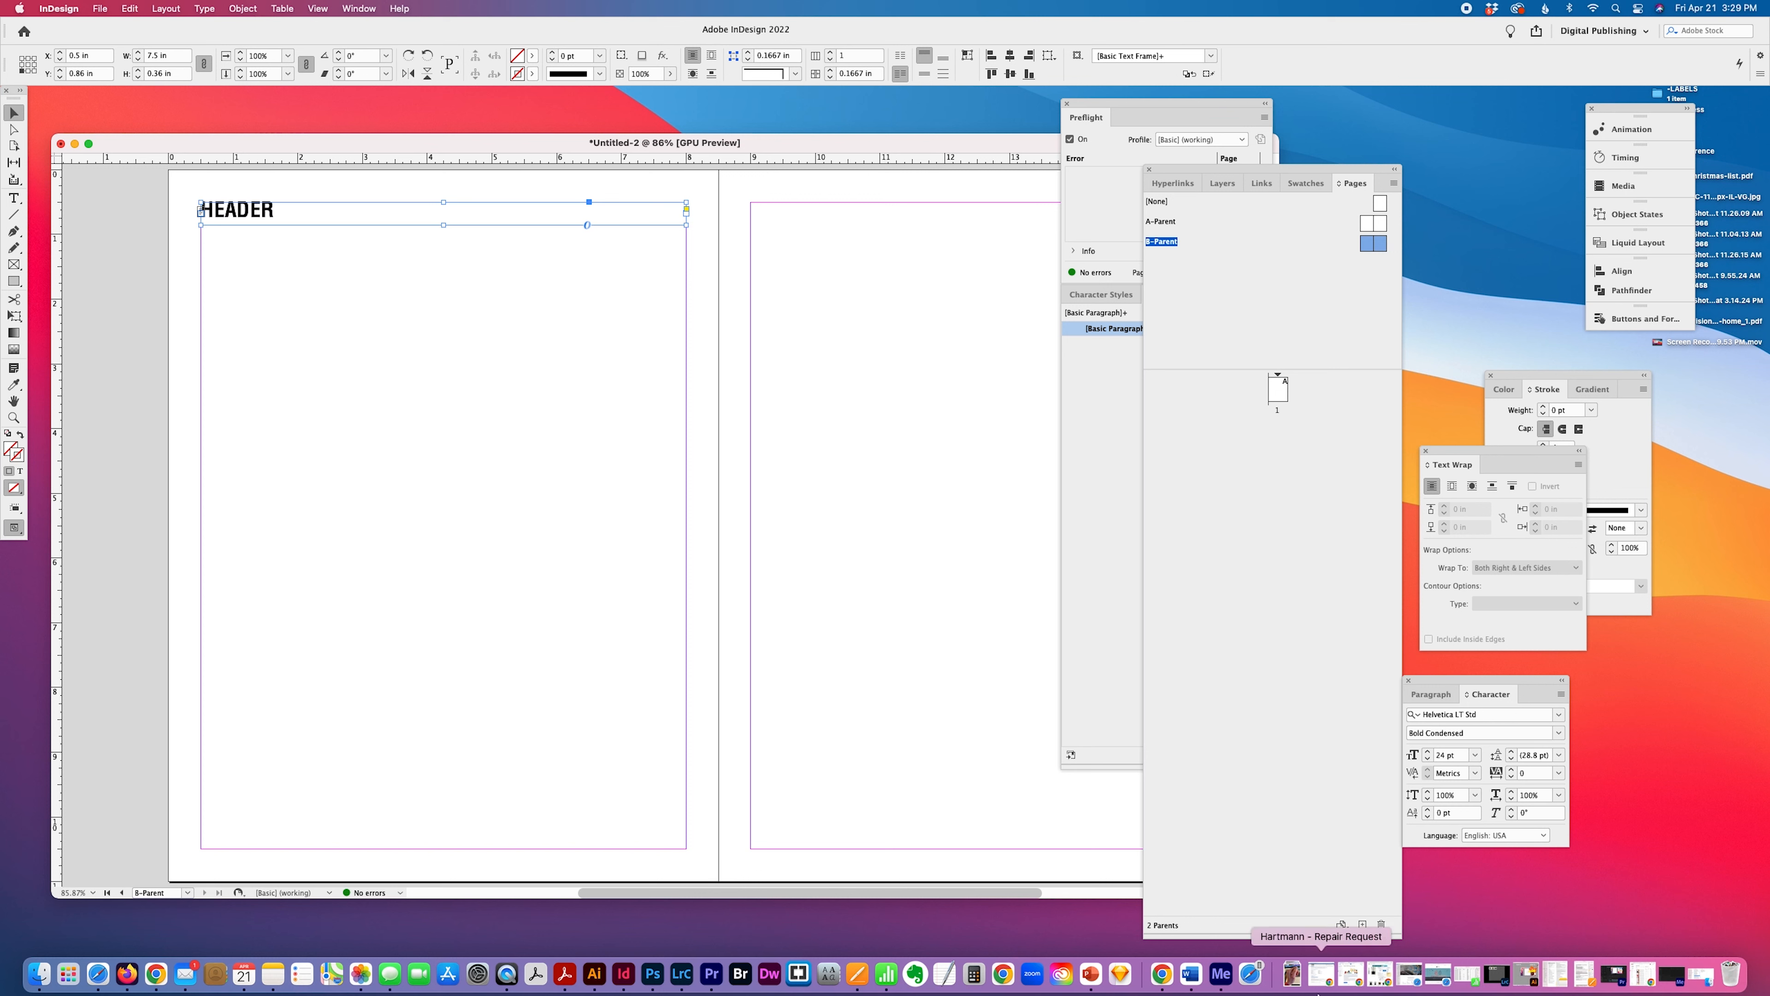
# Start a new paragraph style from the formatted HEADER text and name it HEADER.
pyautogui.moveTo(1401, 928); pyautogui.dragTo(1326, 736)
pyautogui.click(663, 260)
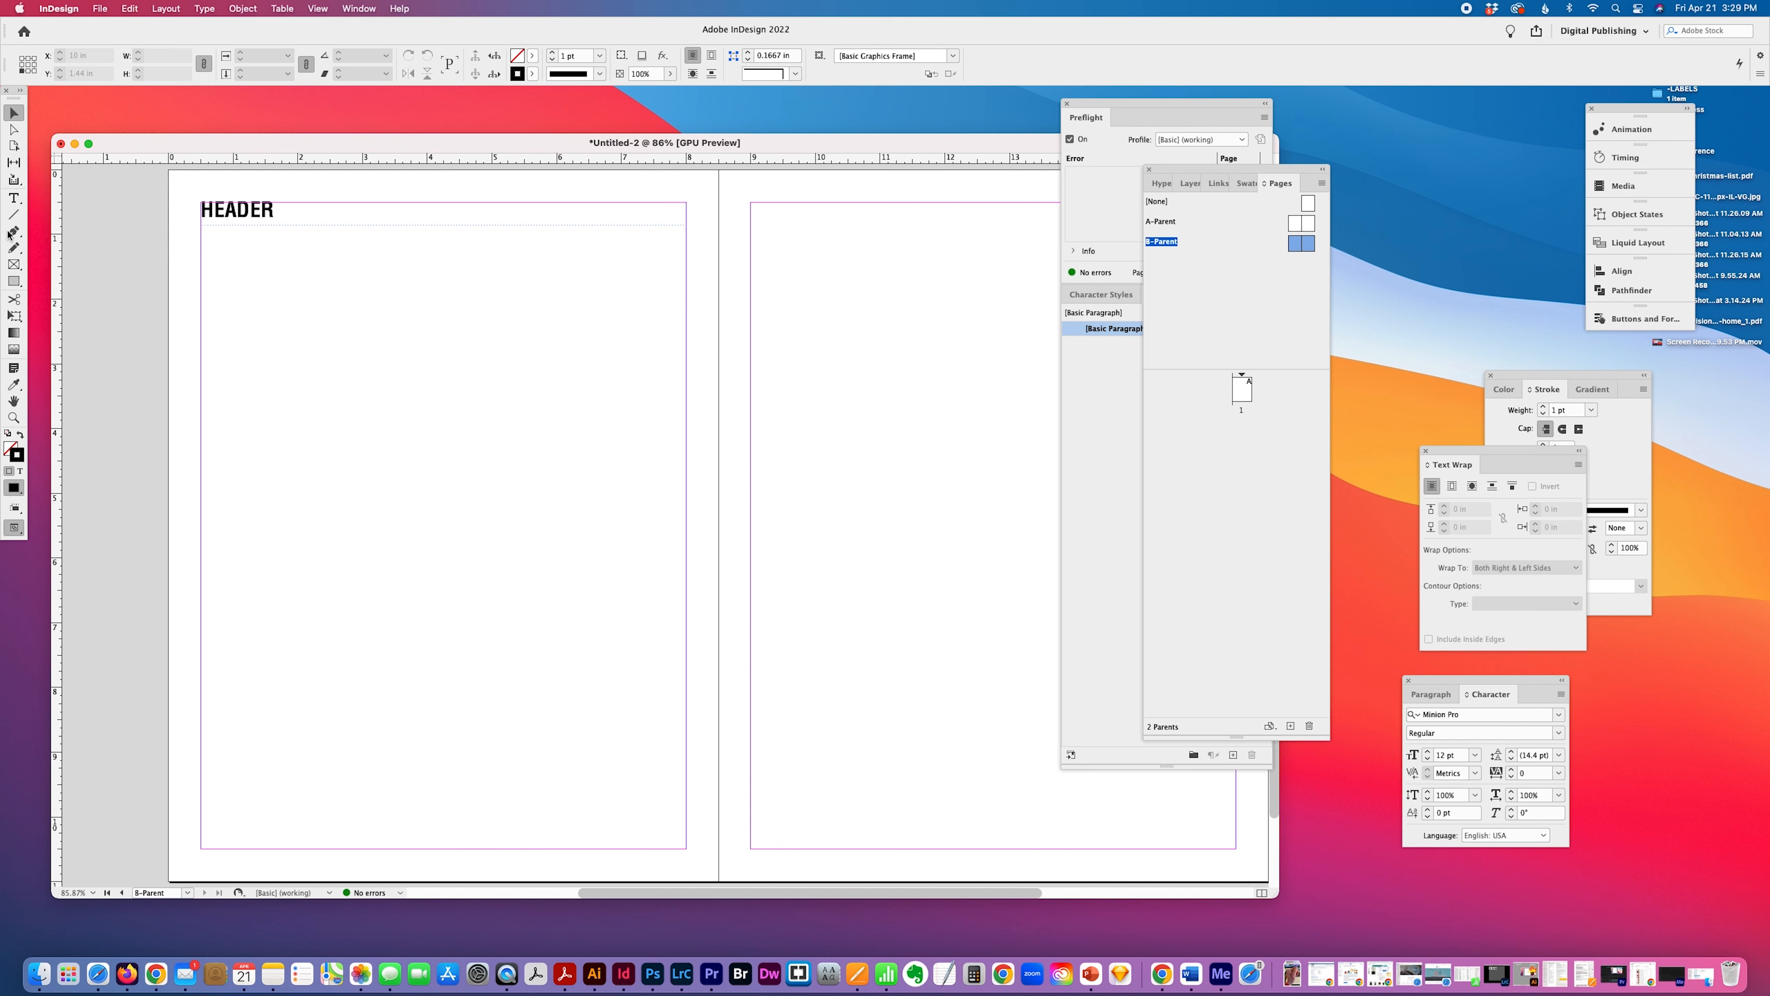
pyautogui.click(14, 214)
pyautogui.click(14, 198)
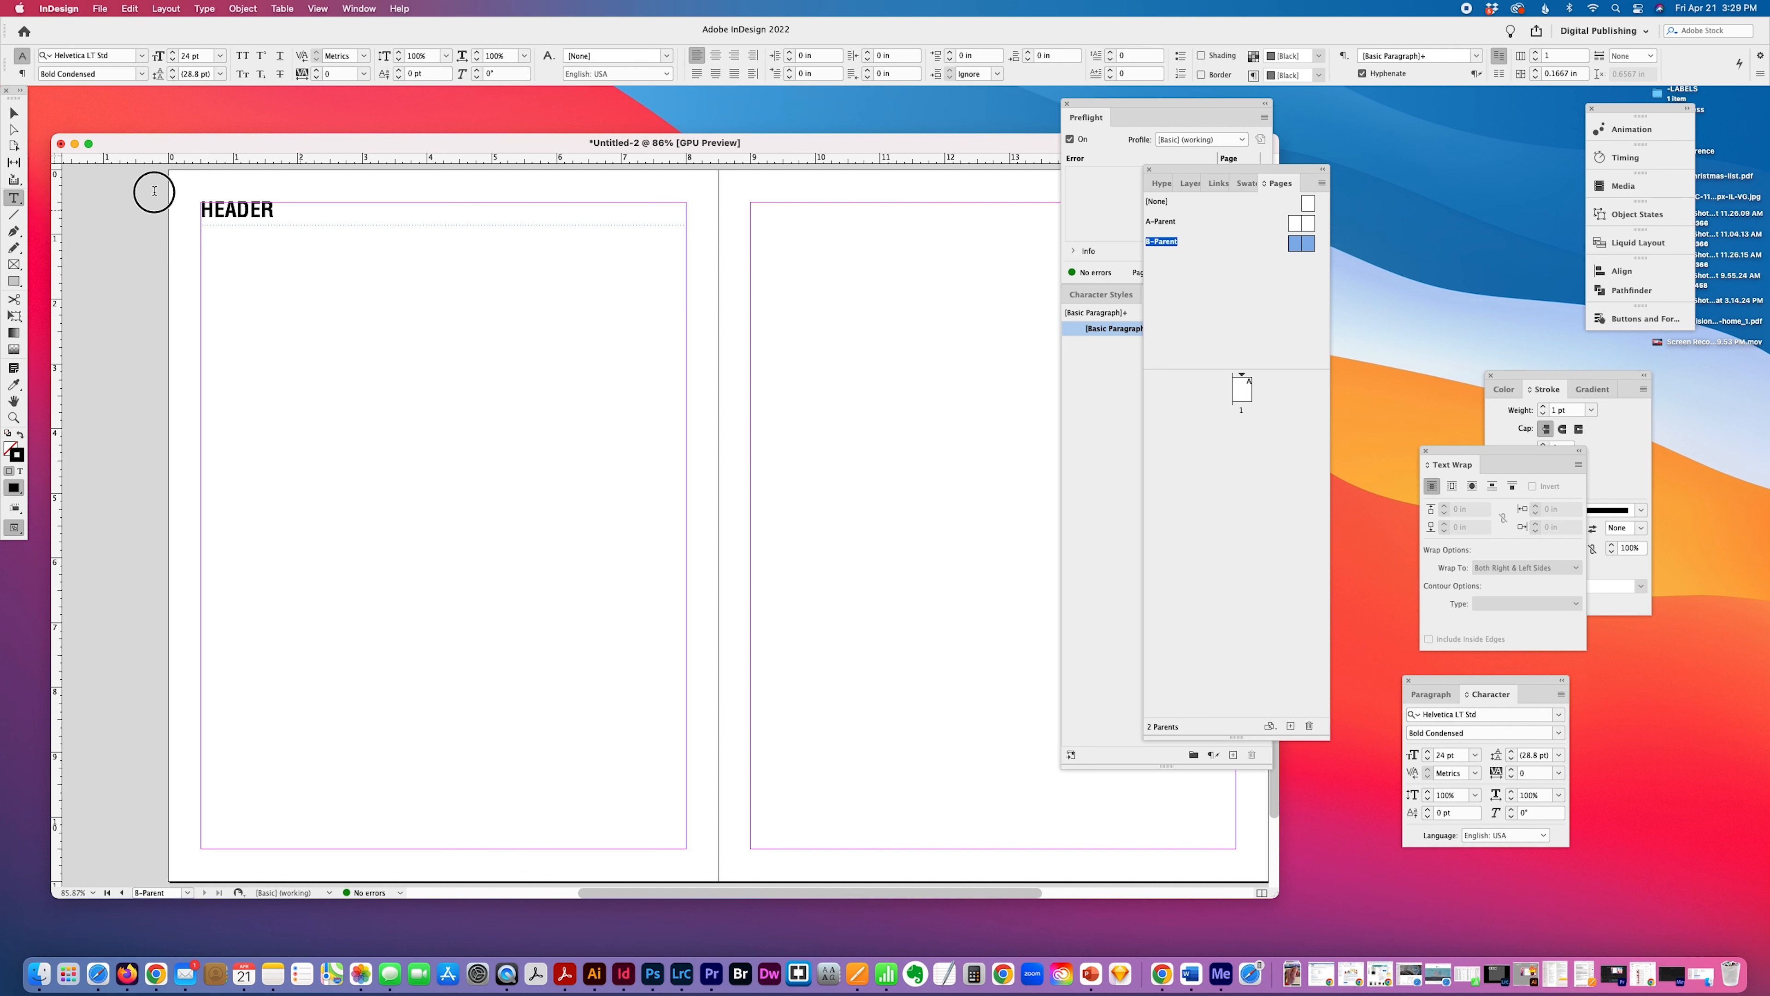
pyautogui.doubleClick(237, 210)
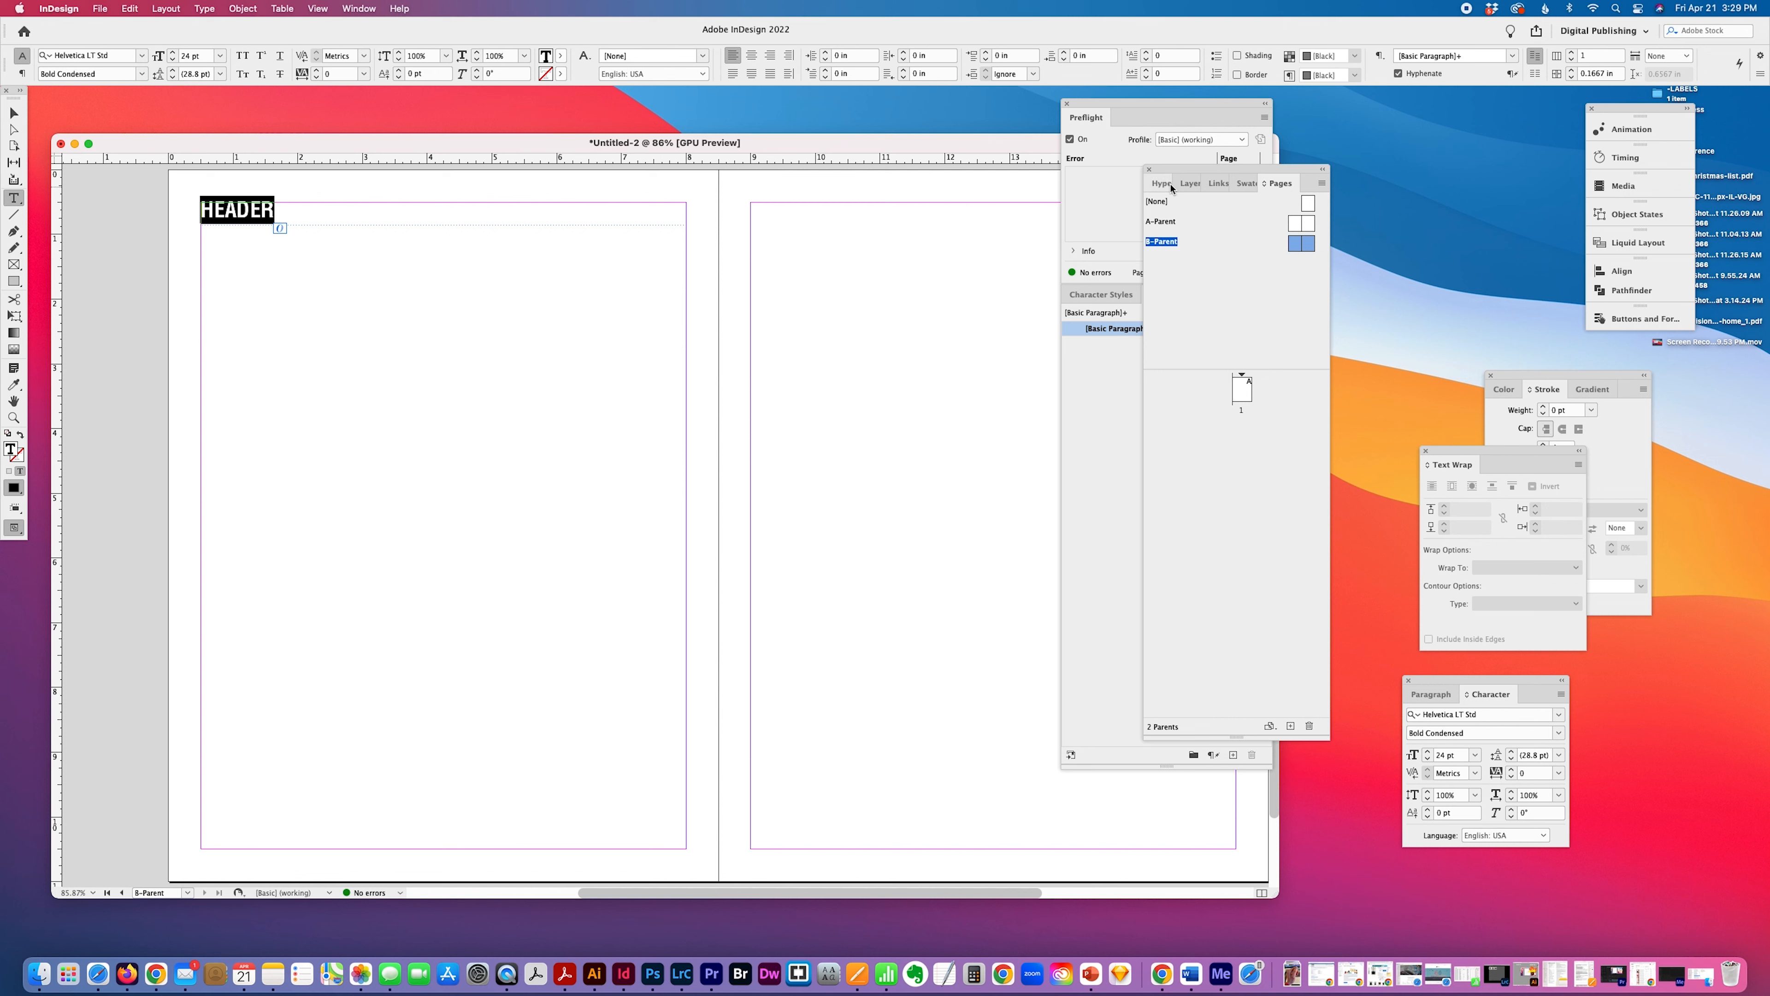
pyautogui.moveTo(1183, 174); pyautogui.dragTo(1337, 164)
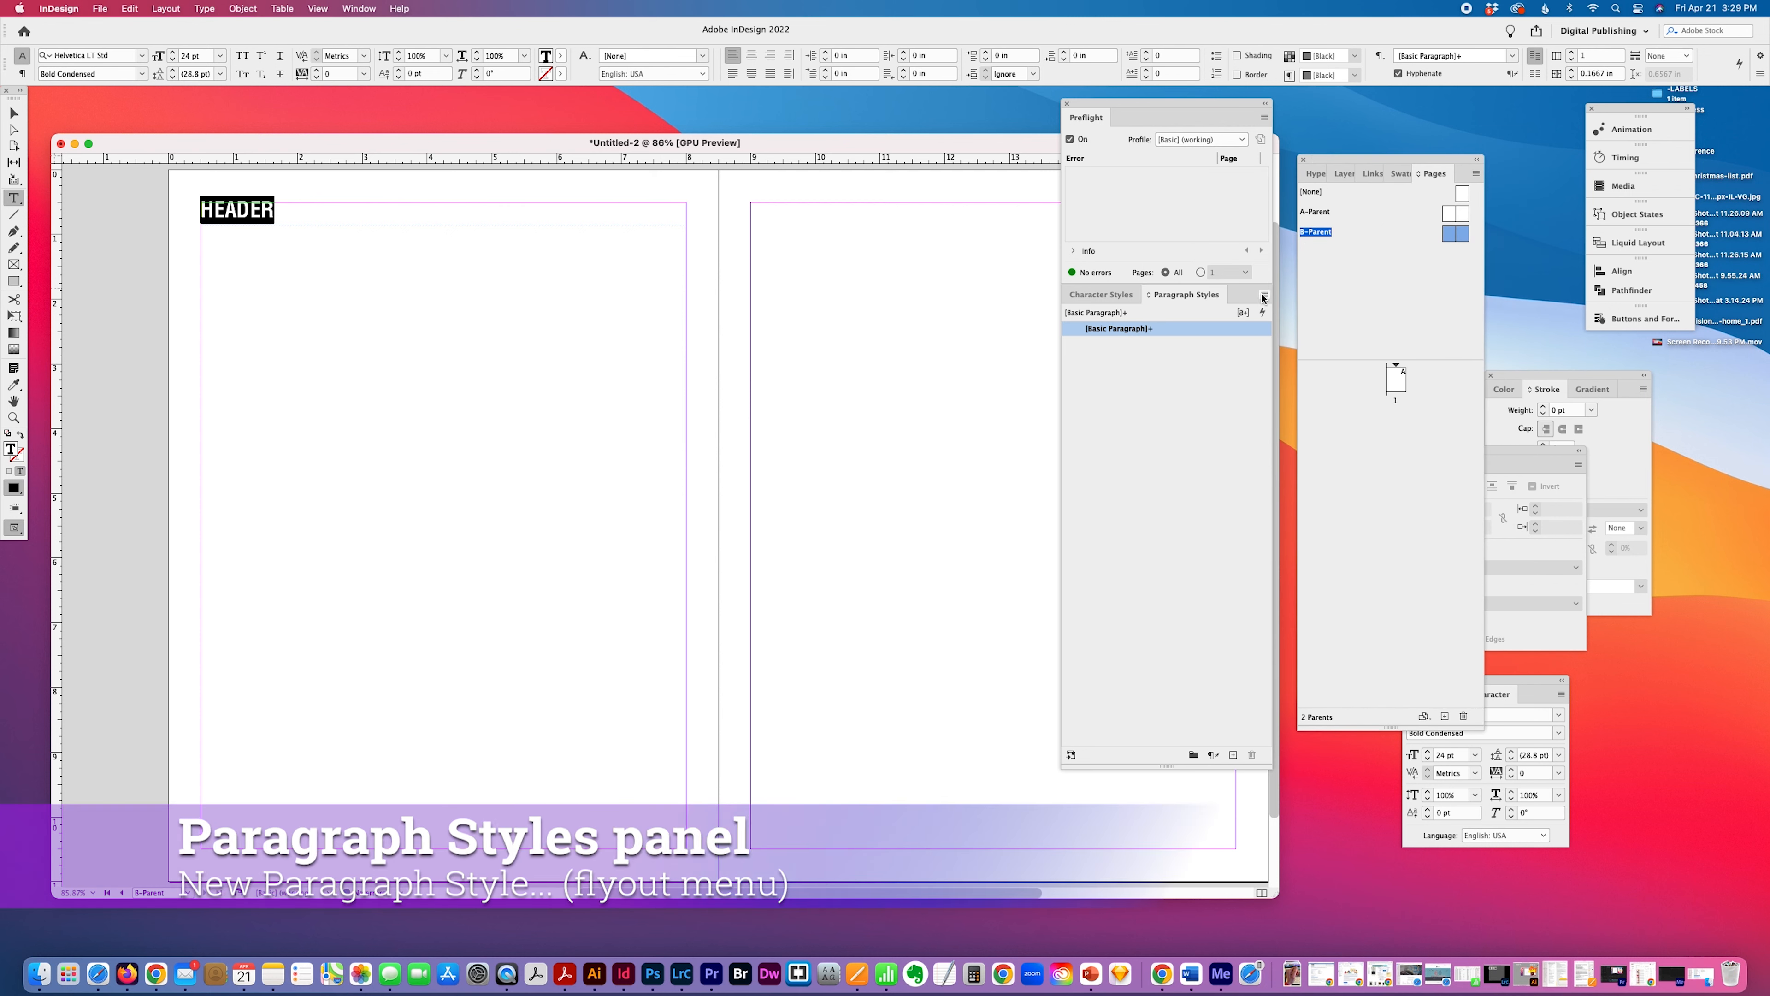
pyautogui.click(1265, 294)
pyautogui.click(1286, 304)
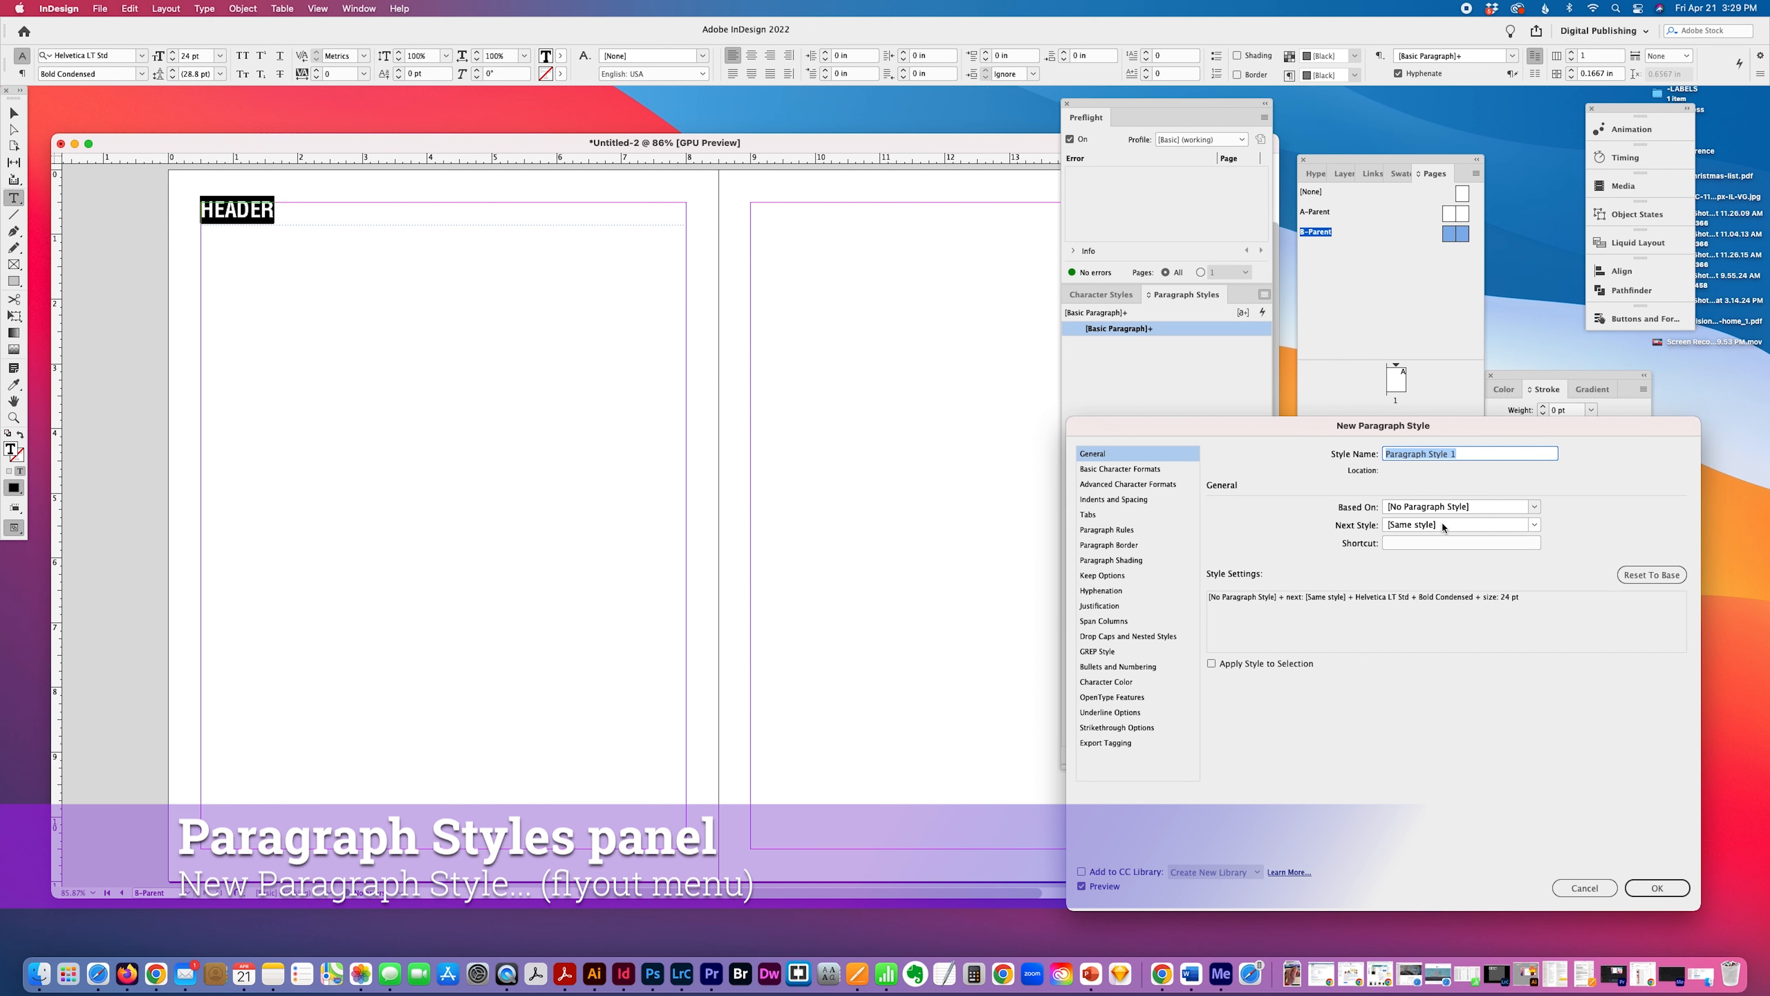
pyautogui.write('HEADER')
# Turn on a 1 pt column-width rule above in the new HEADER style and apply the style to the header text.
pyautogui.click(1098, 499)
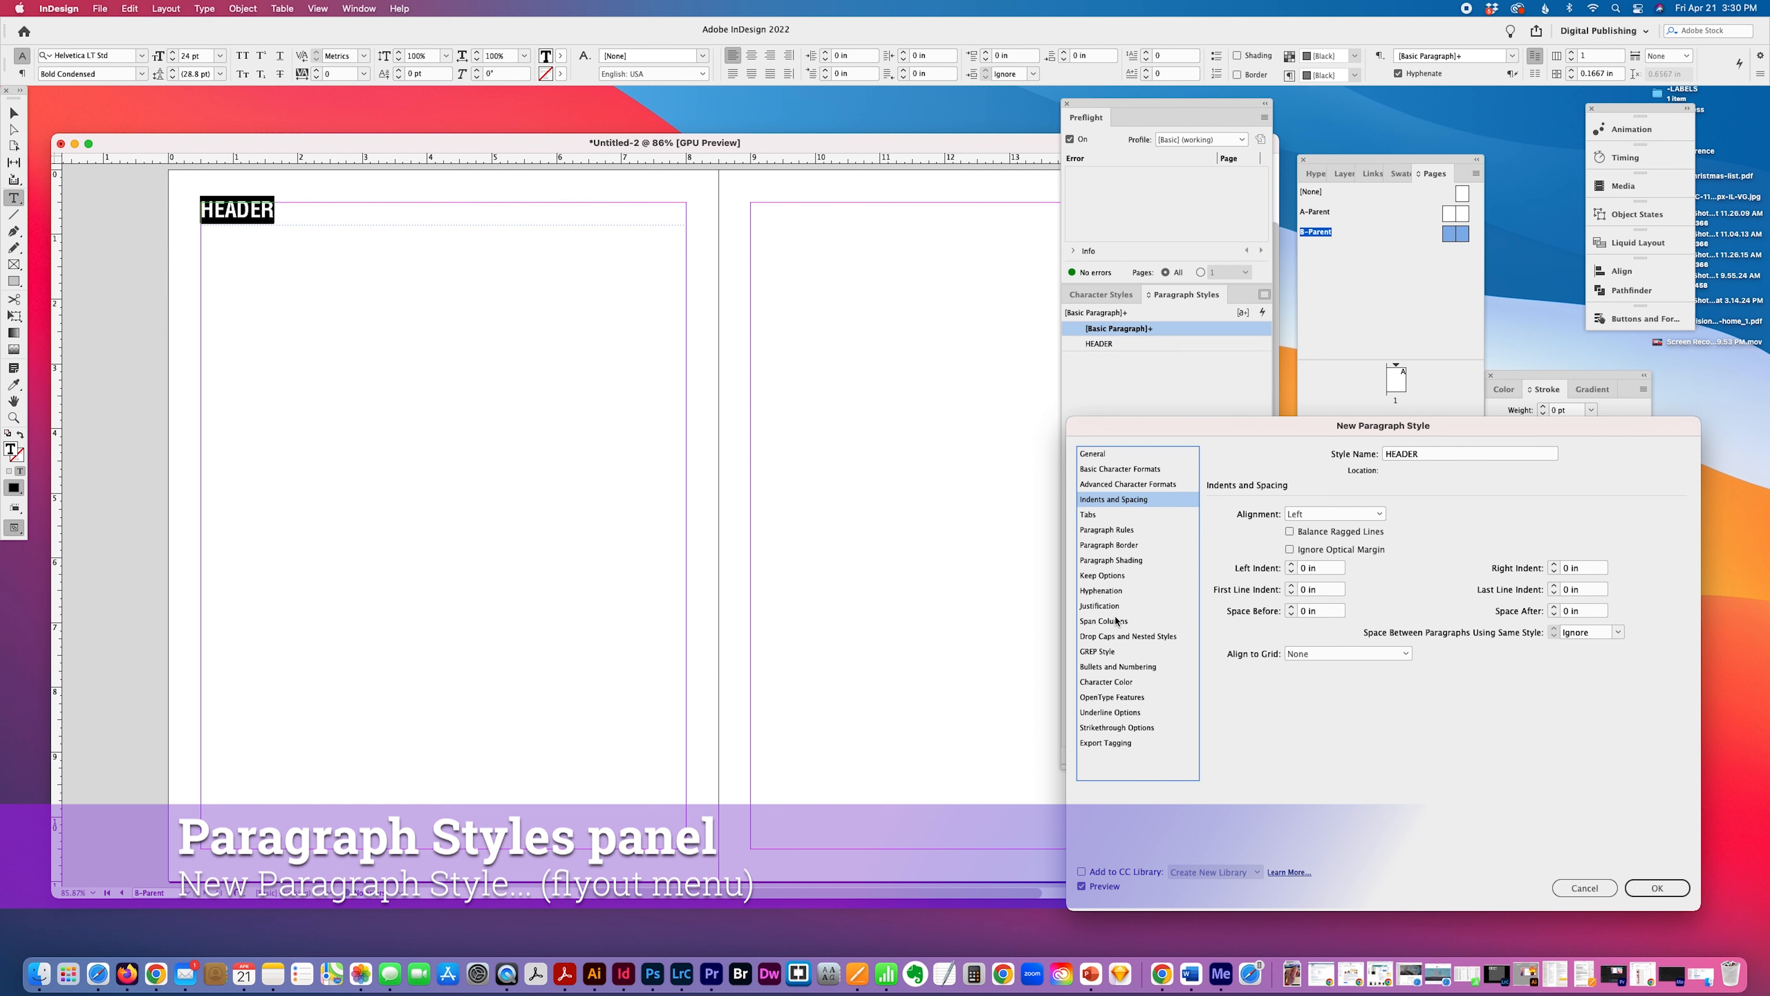
pyautogui.click(1105, 560)
pyautogui.click(1107, 529)
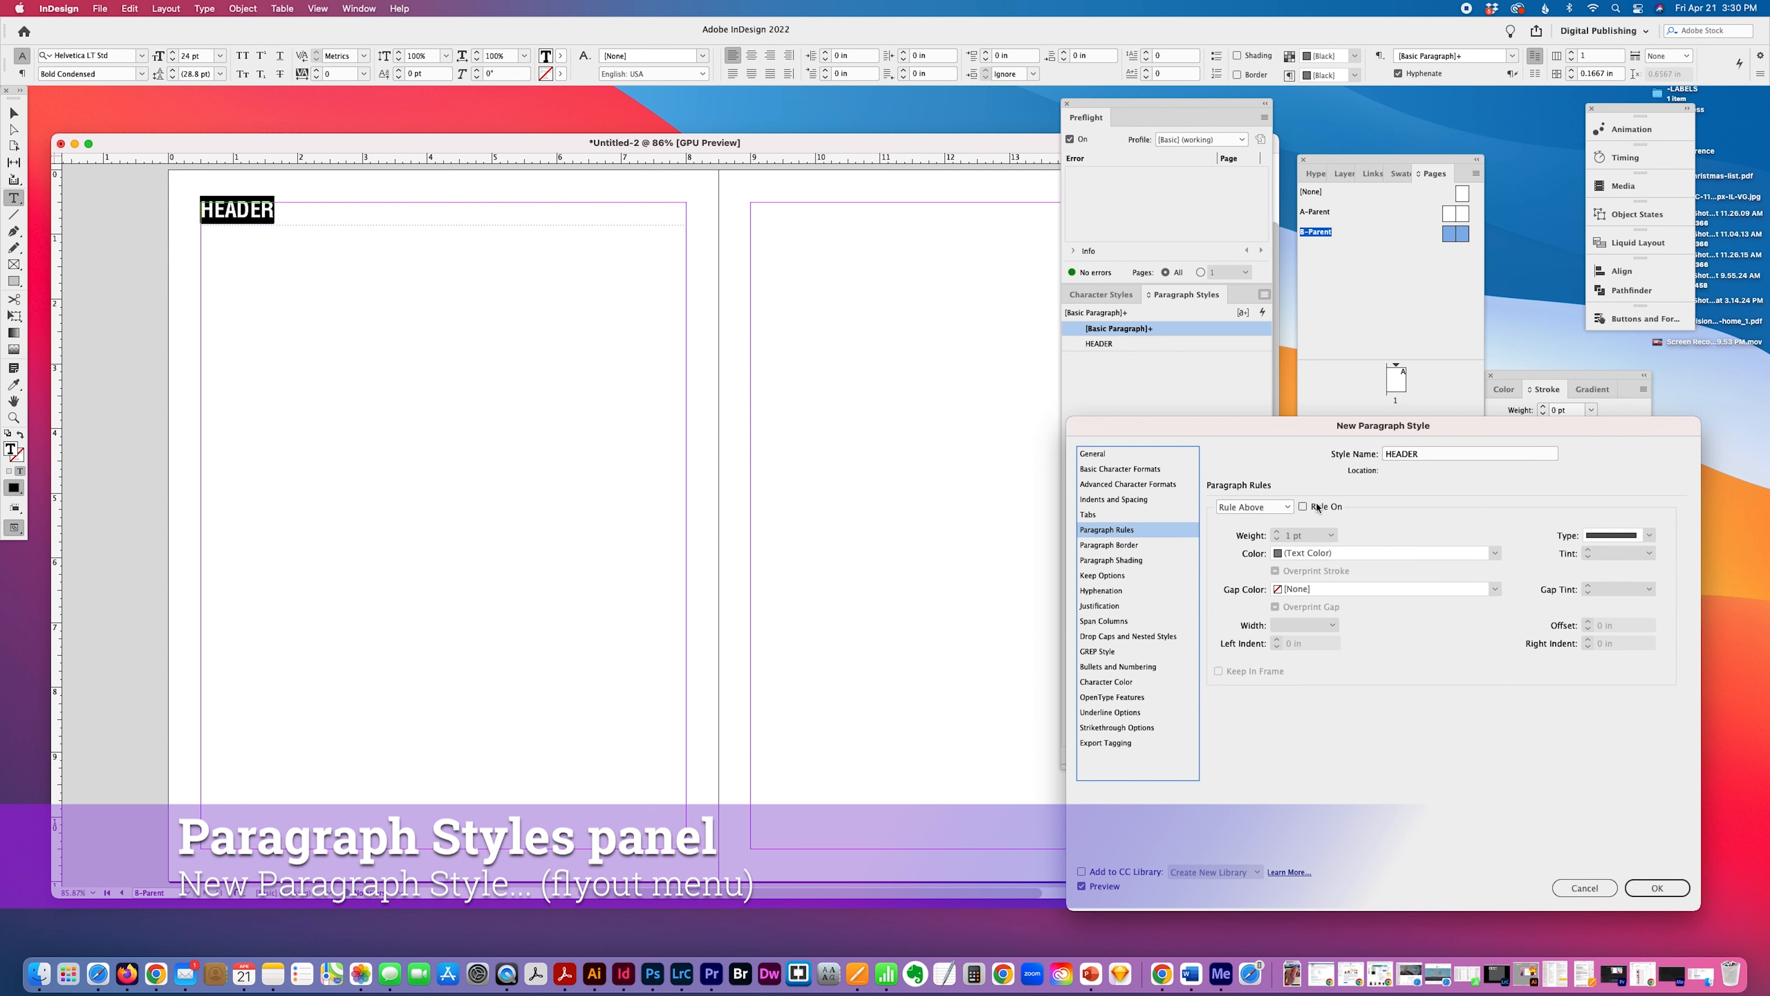
pyautogui.click(1303, 507)
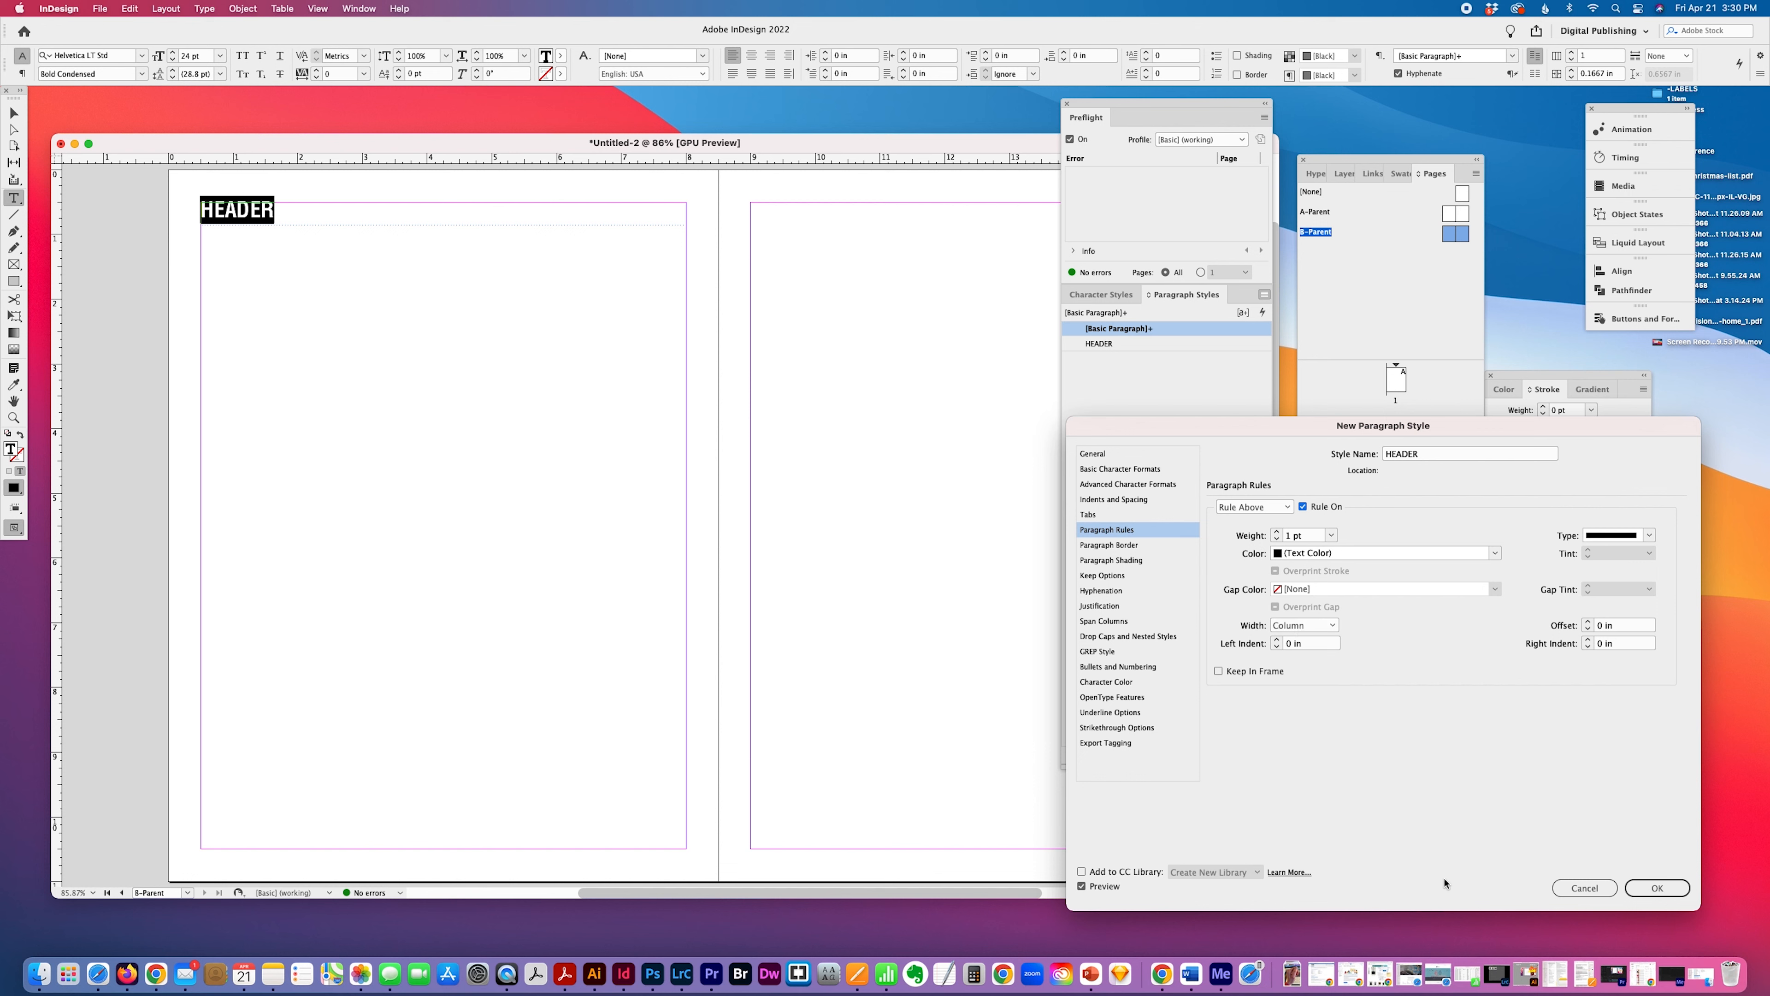
pyautogui.press('Return')
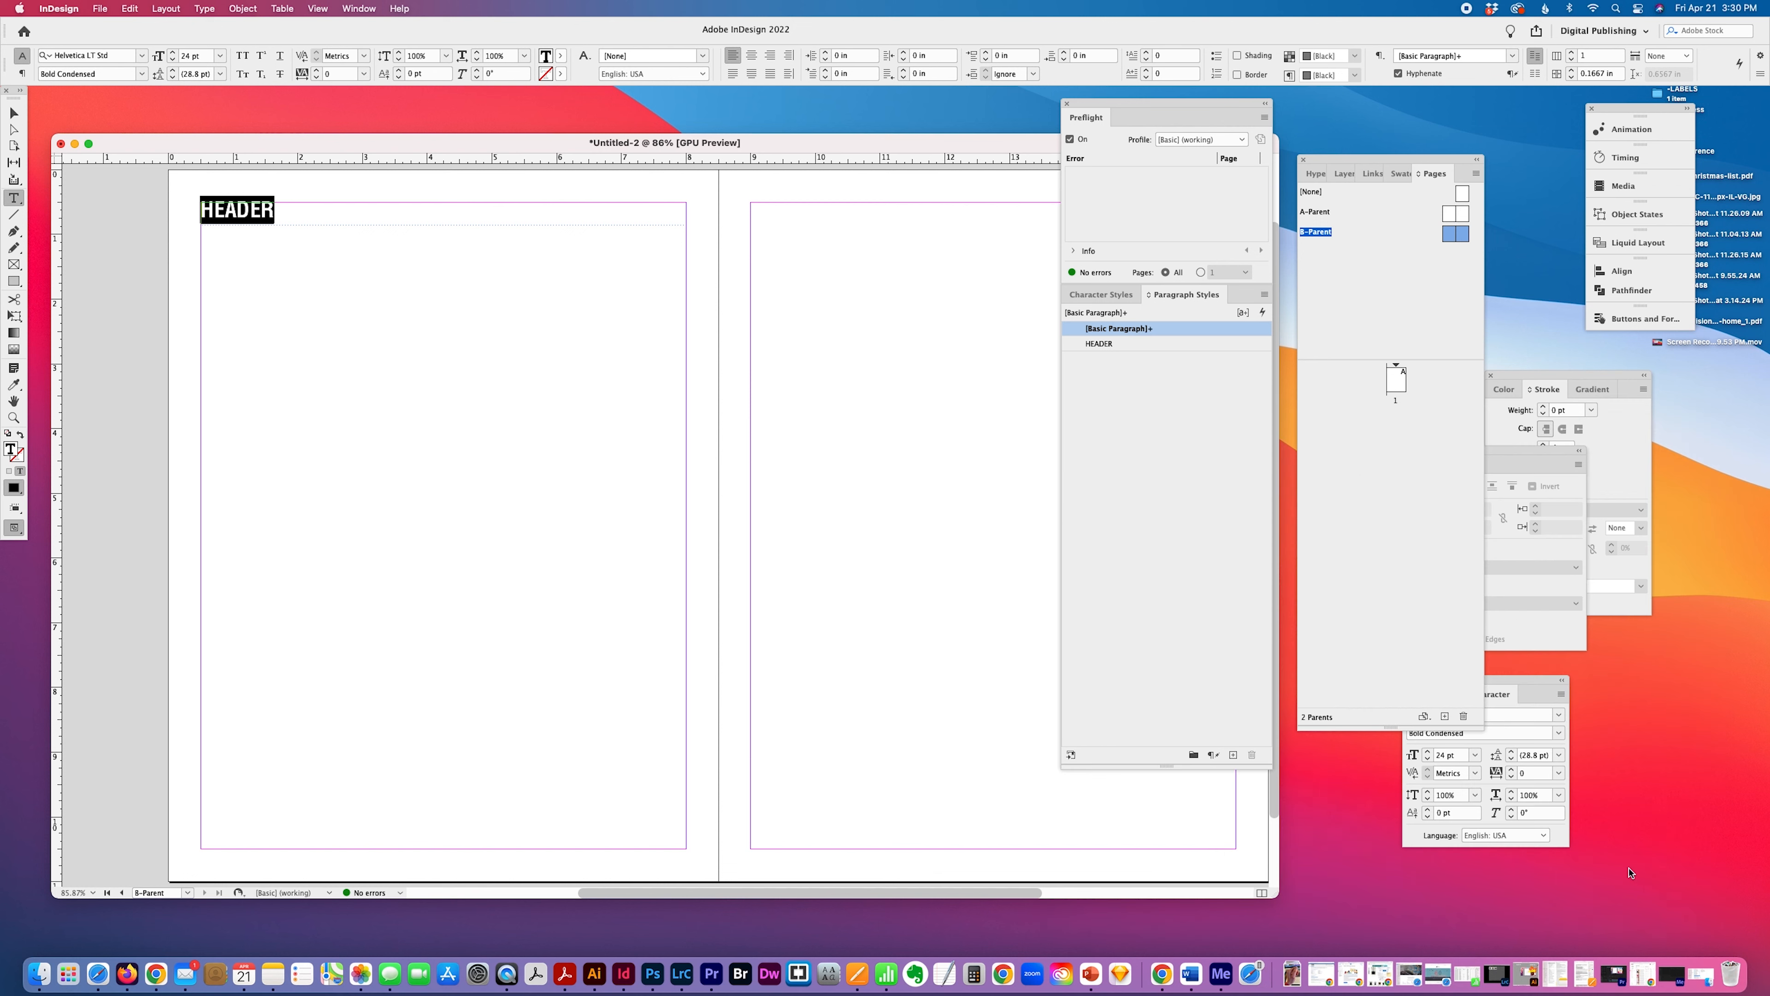
pyautogui.click(1151, 346)
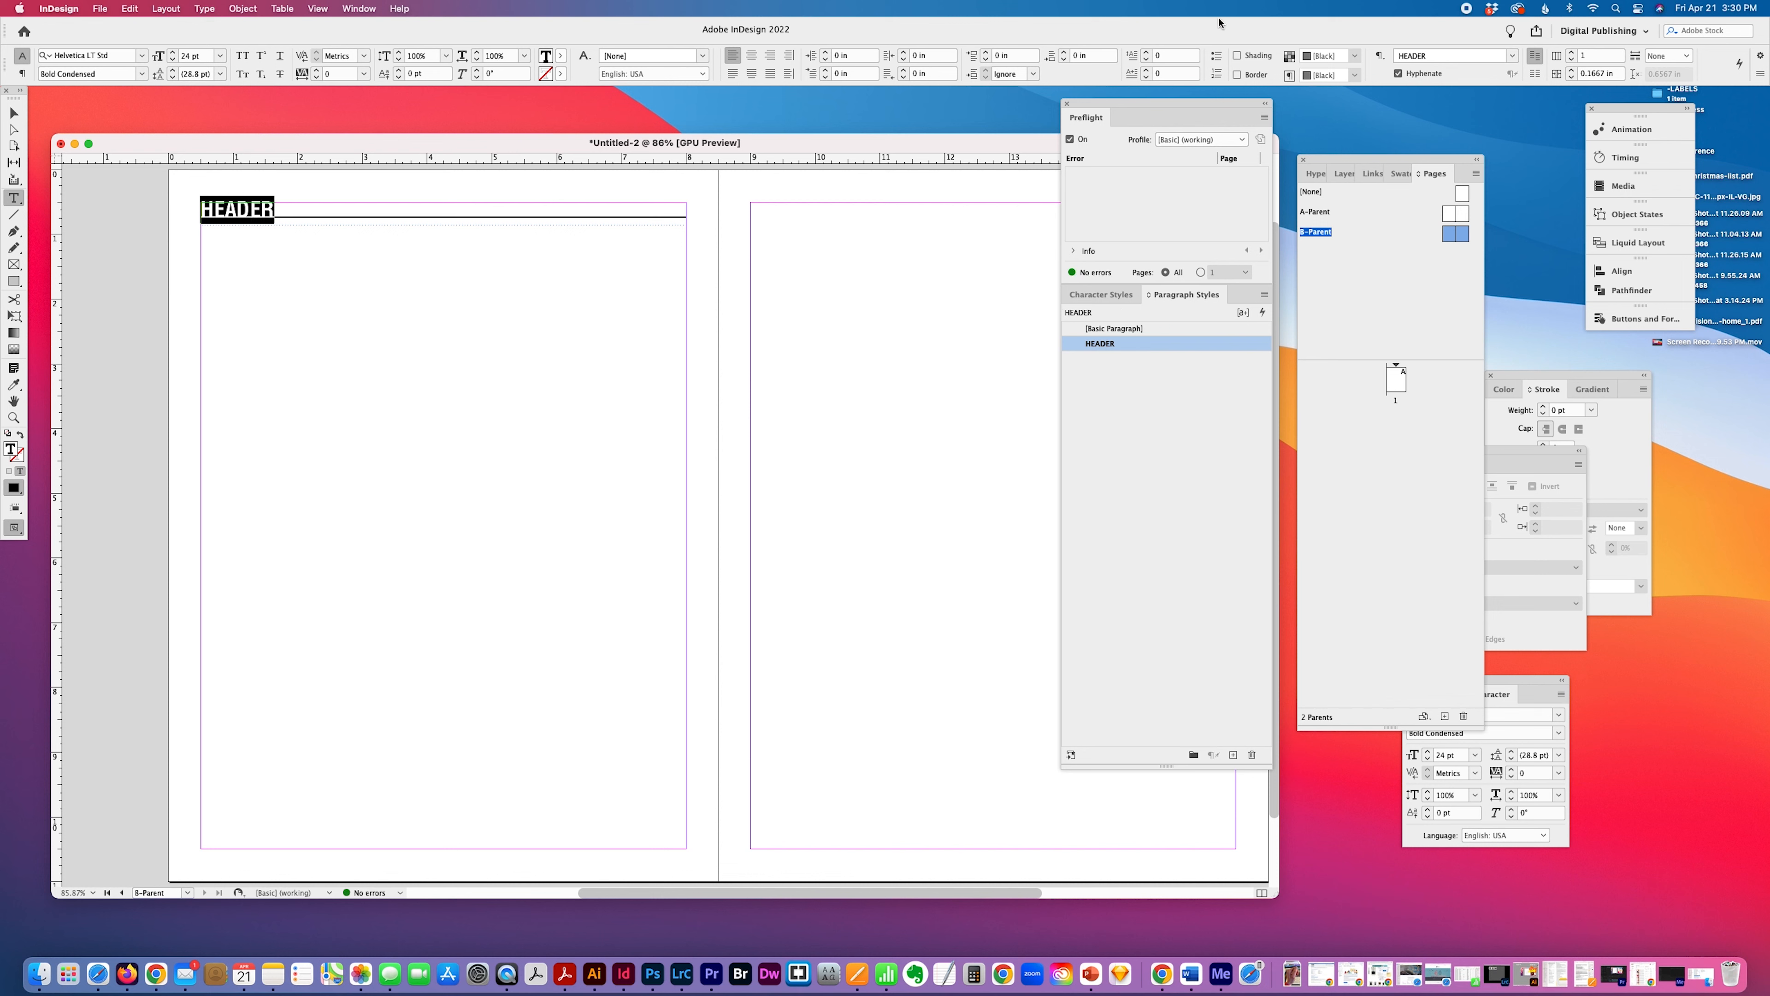
# Open the paragraph rule settings of the HEADER paragraph style for editing.
pyautogui.click(1264, 293)
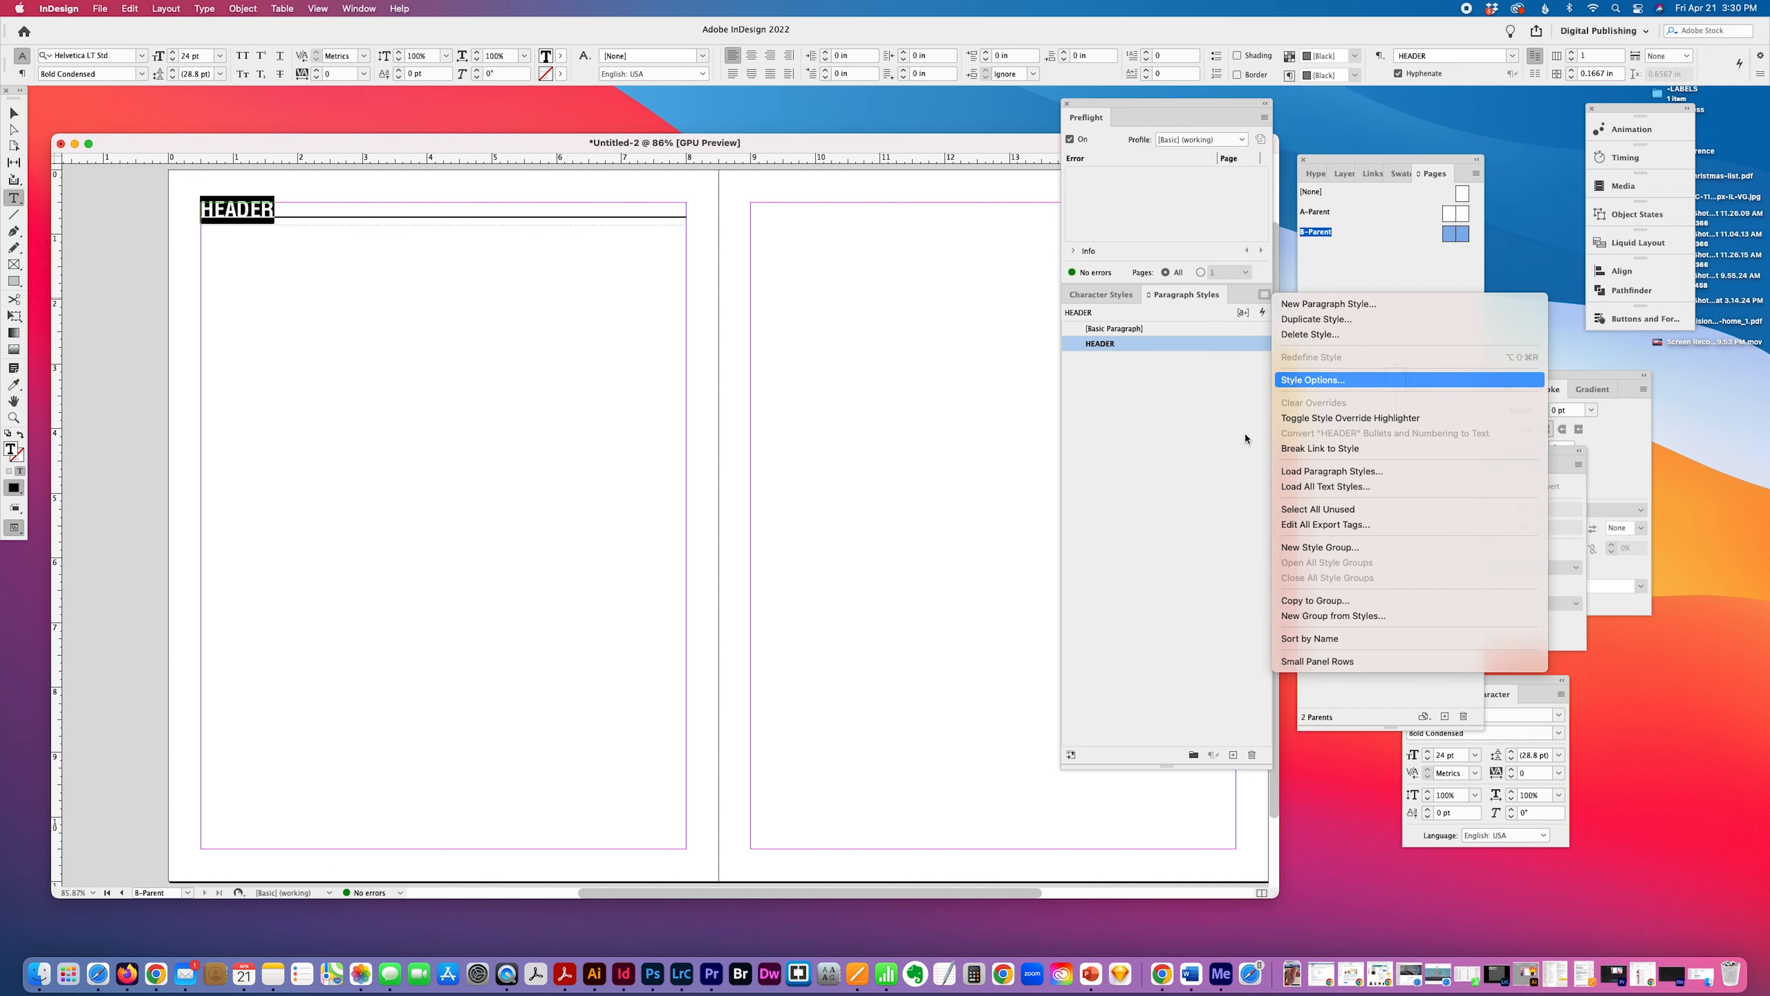
pyautogui.click(1300, 374)
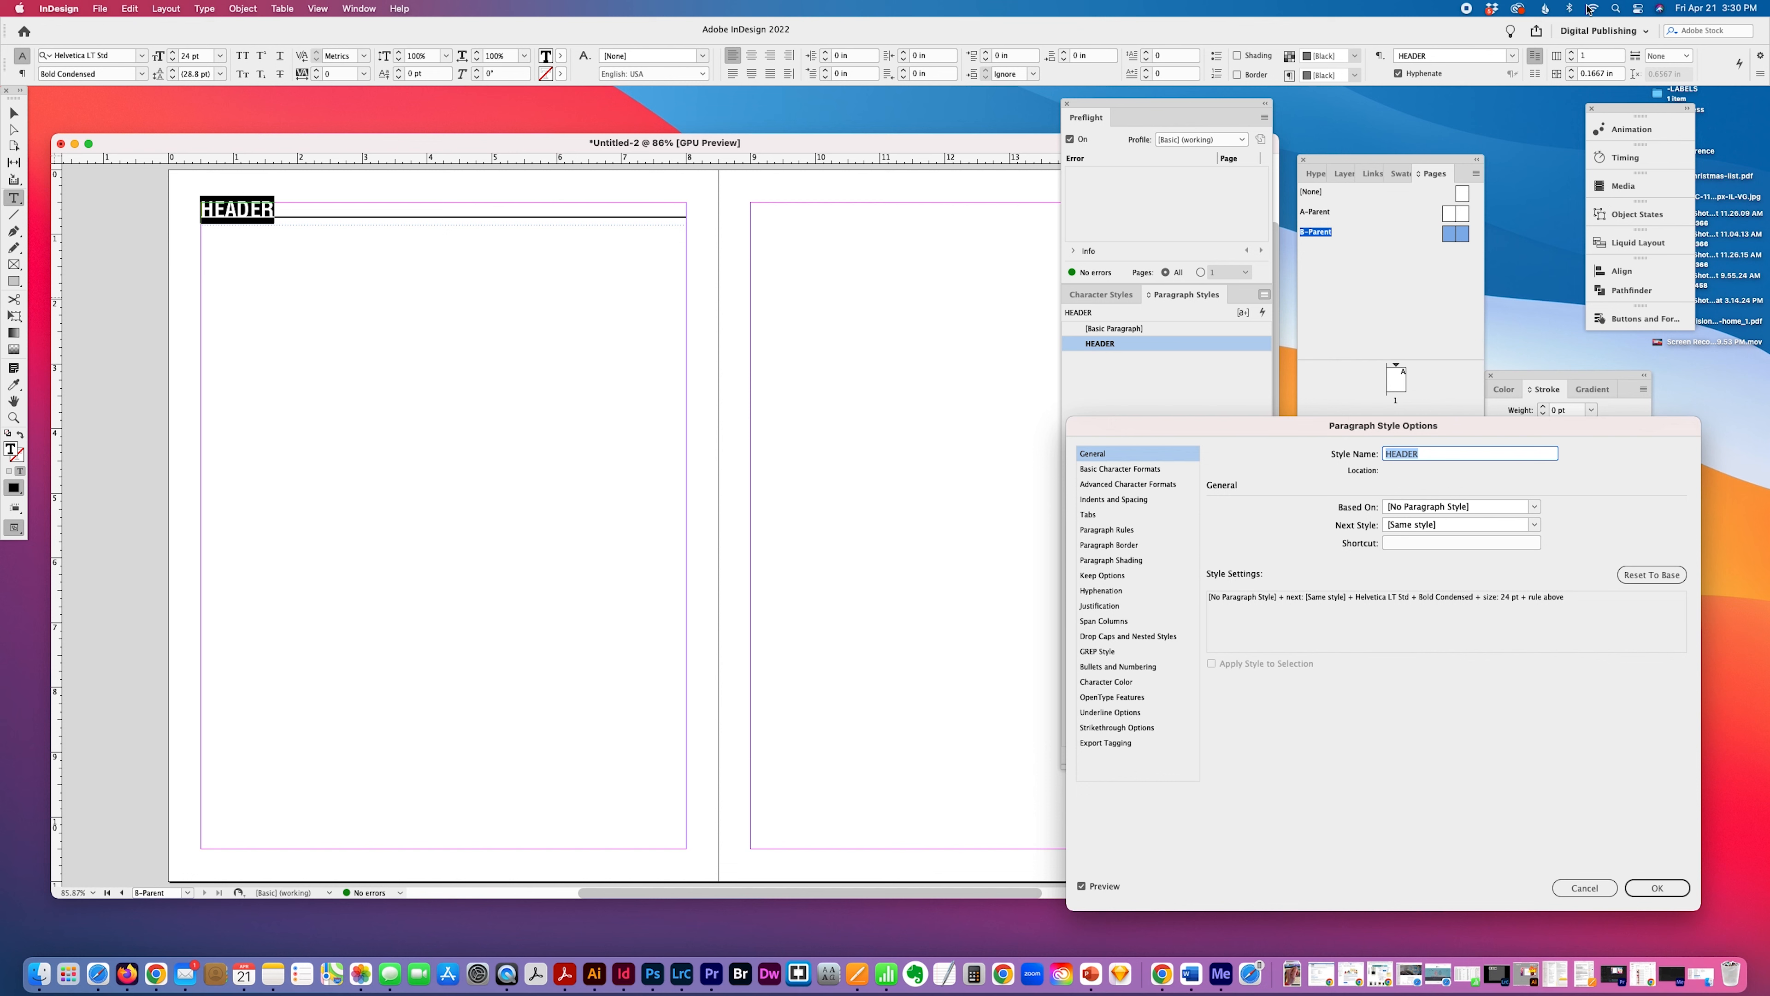
pyautogui.click(1119, 501)
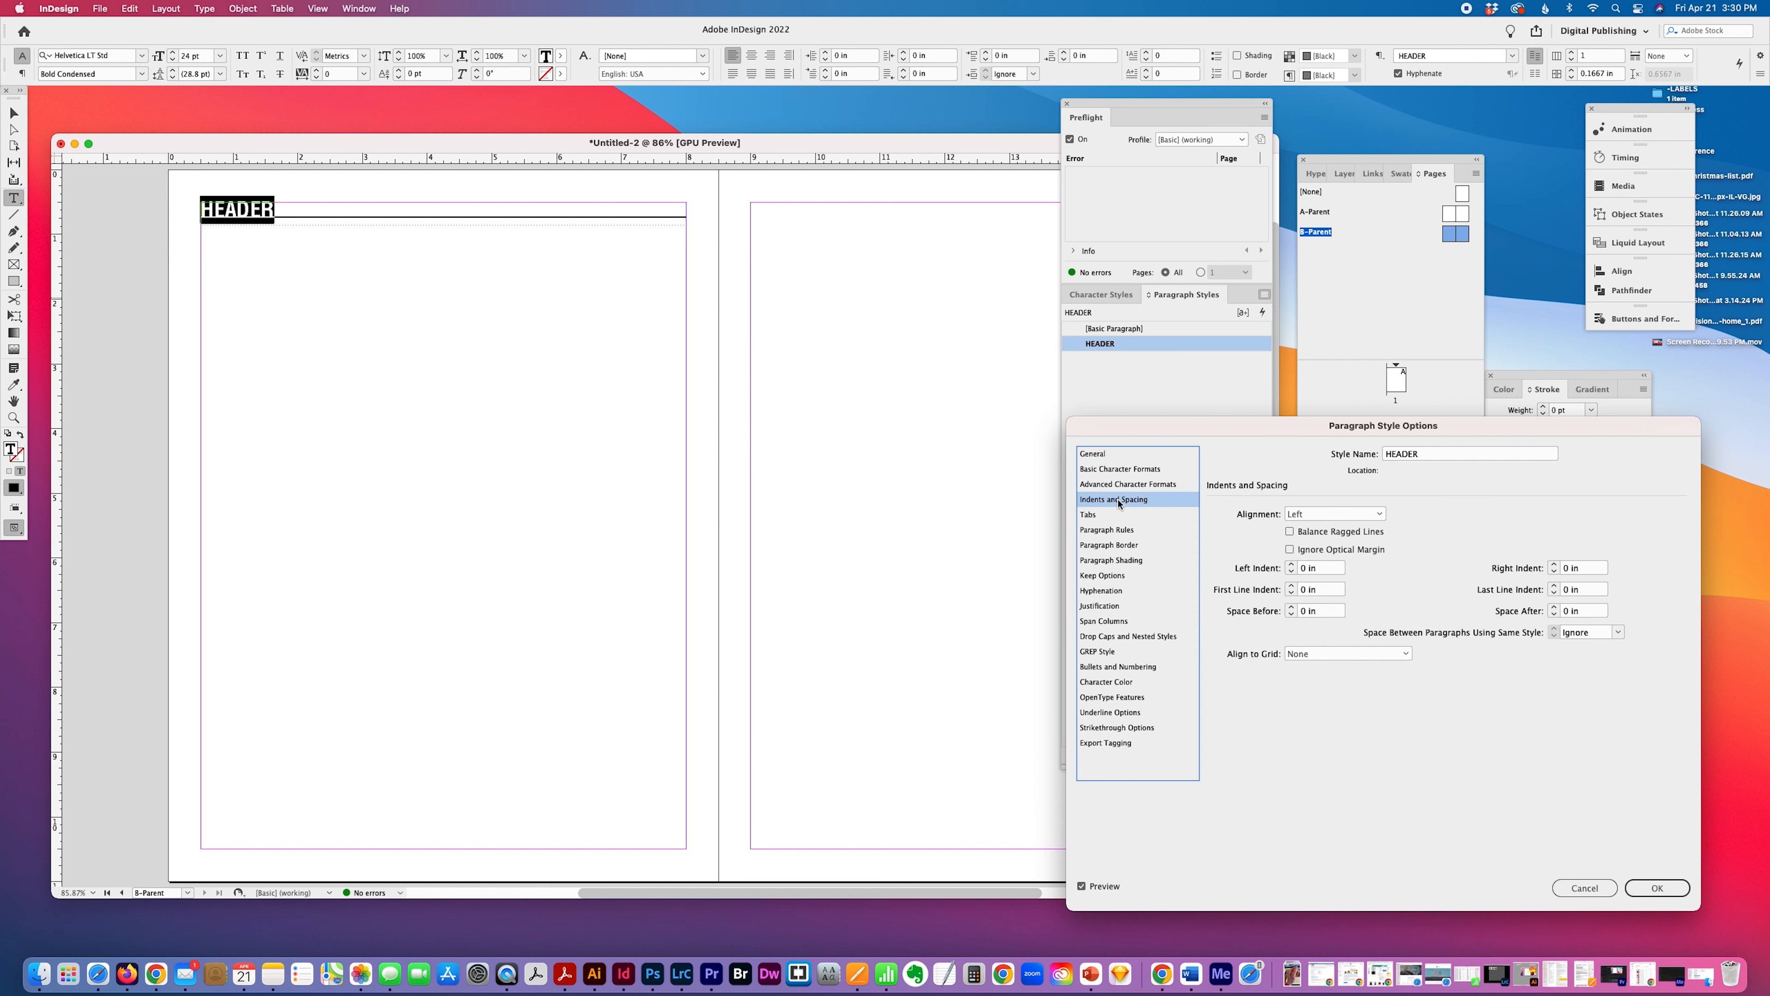
pyautogui.click(1109, 531)
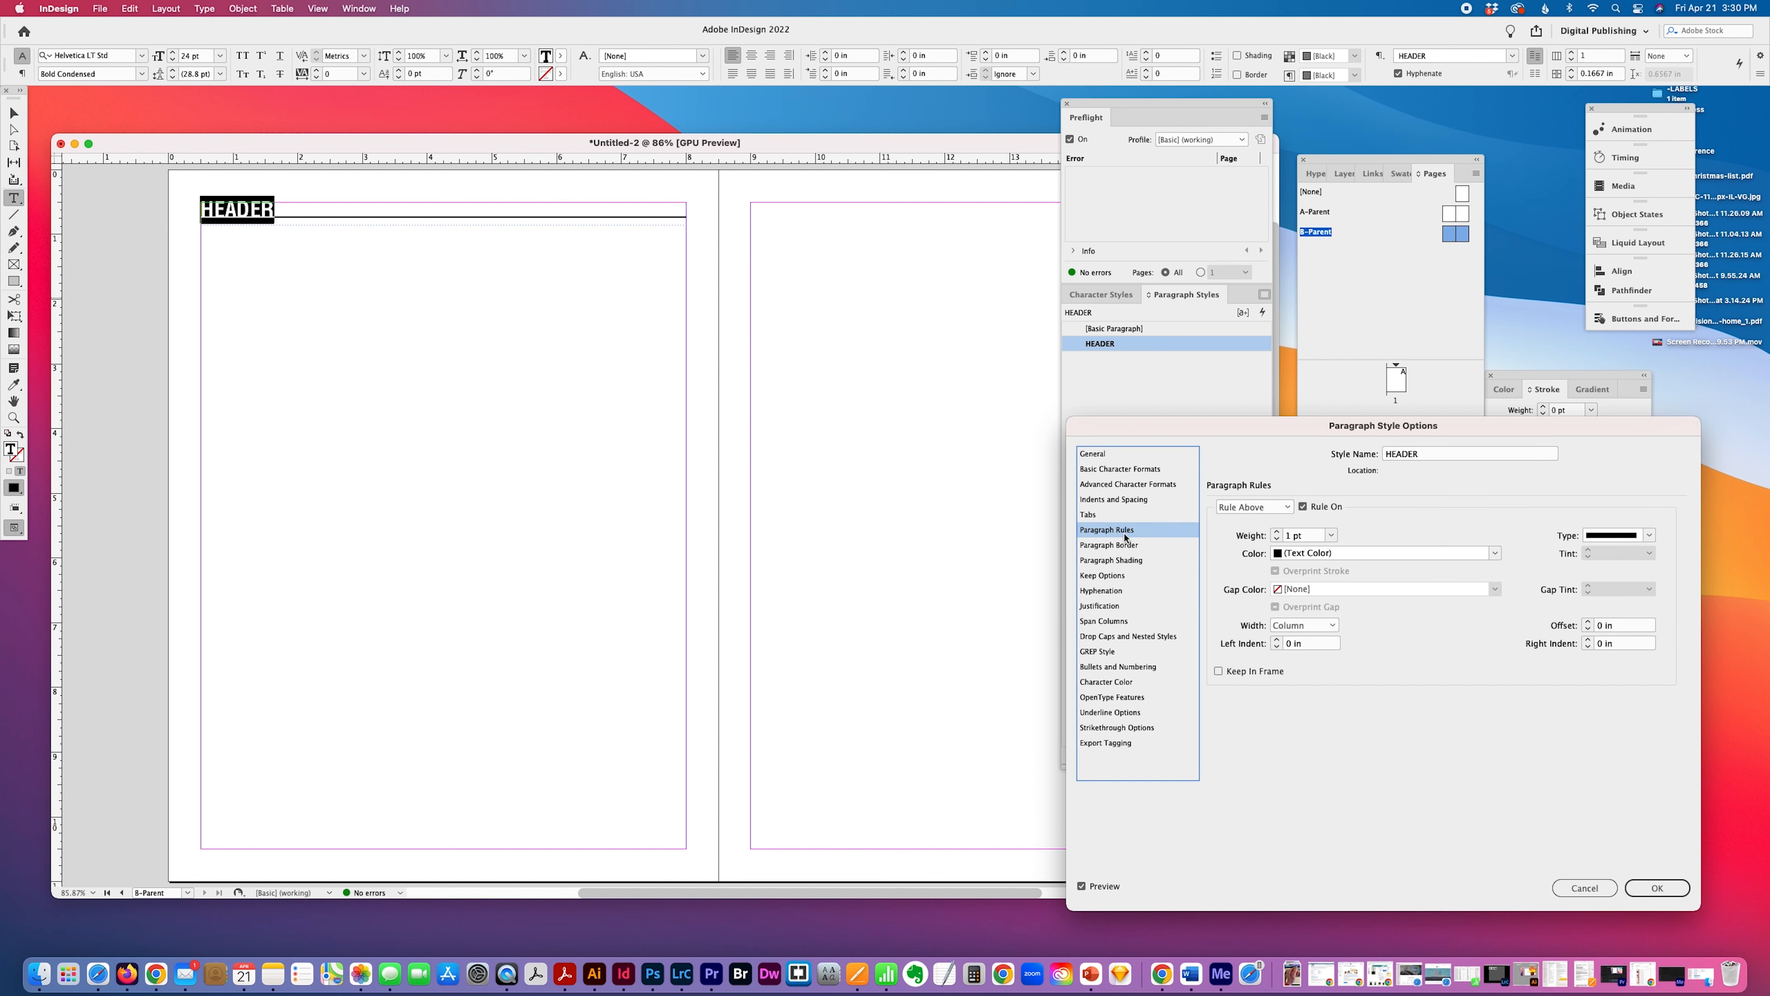
# Try offsets of 0.0125 in, 0.25 in and -0.25 in for the HEADER style's rule above.
pyautogui.click(1642, 629)
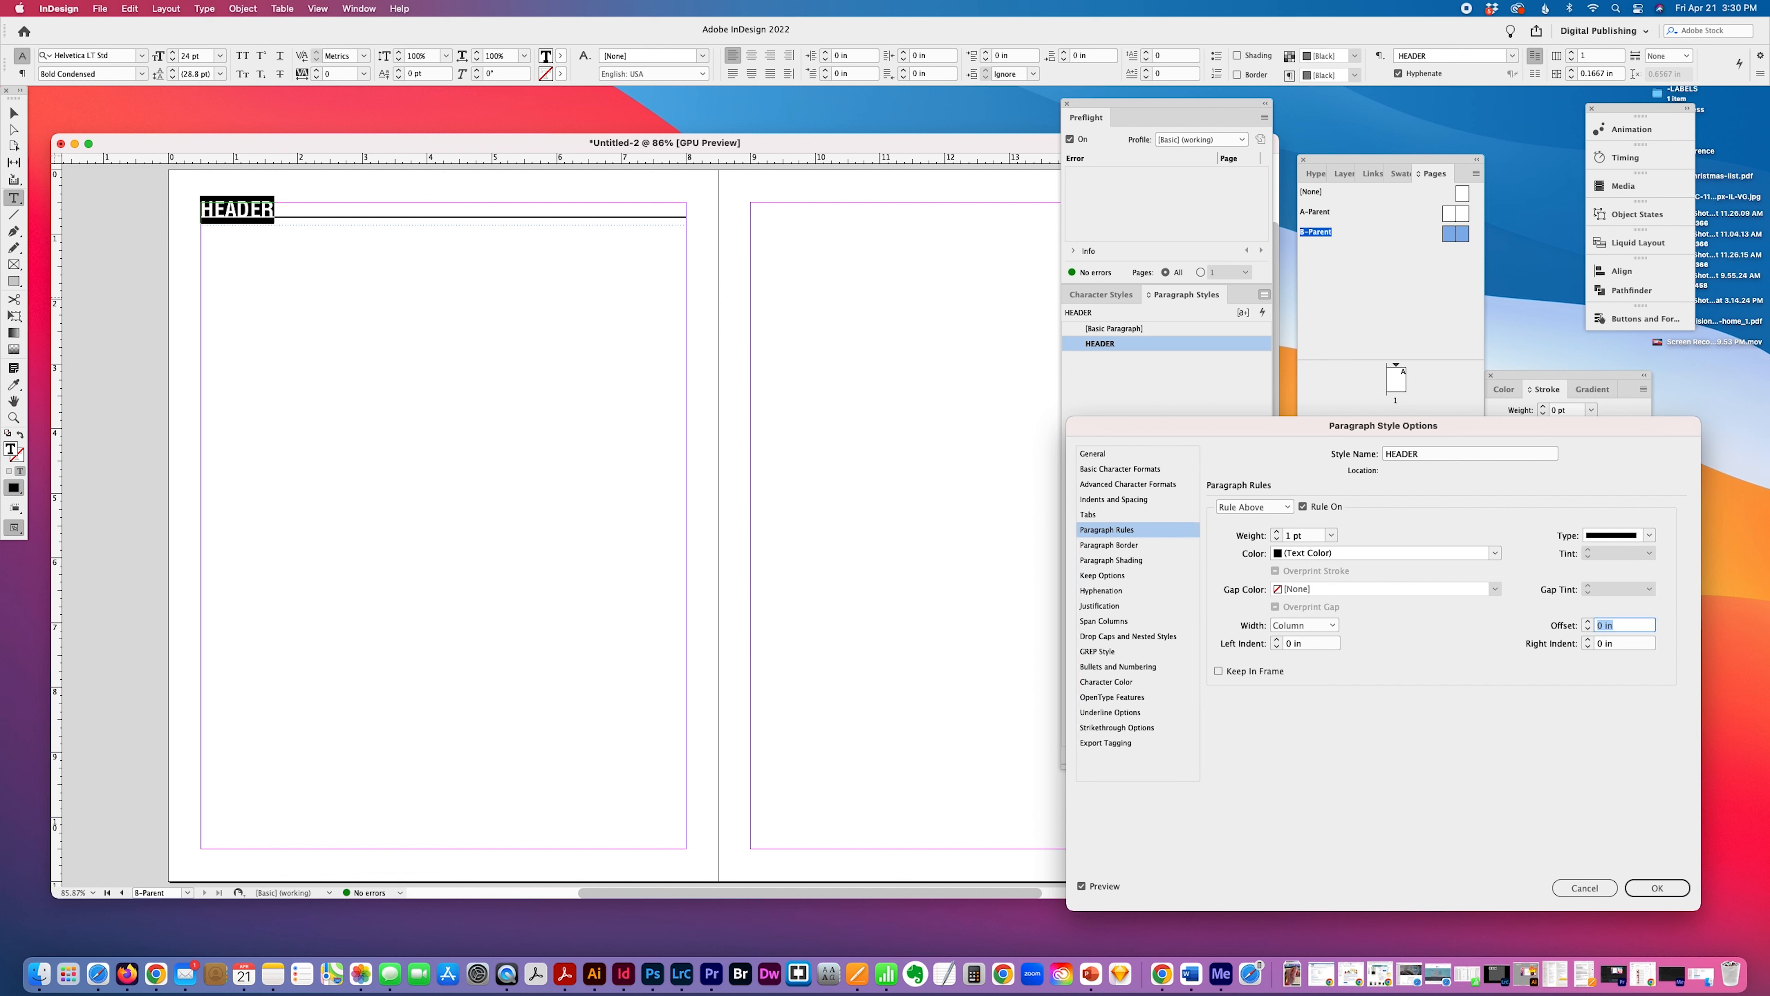
pyautogui.write('.0125')
pyautogui.press('Tab')
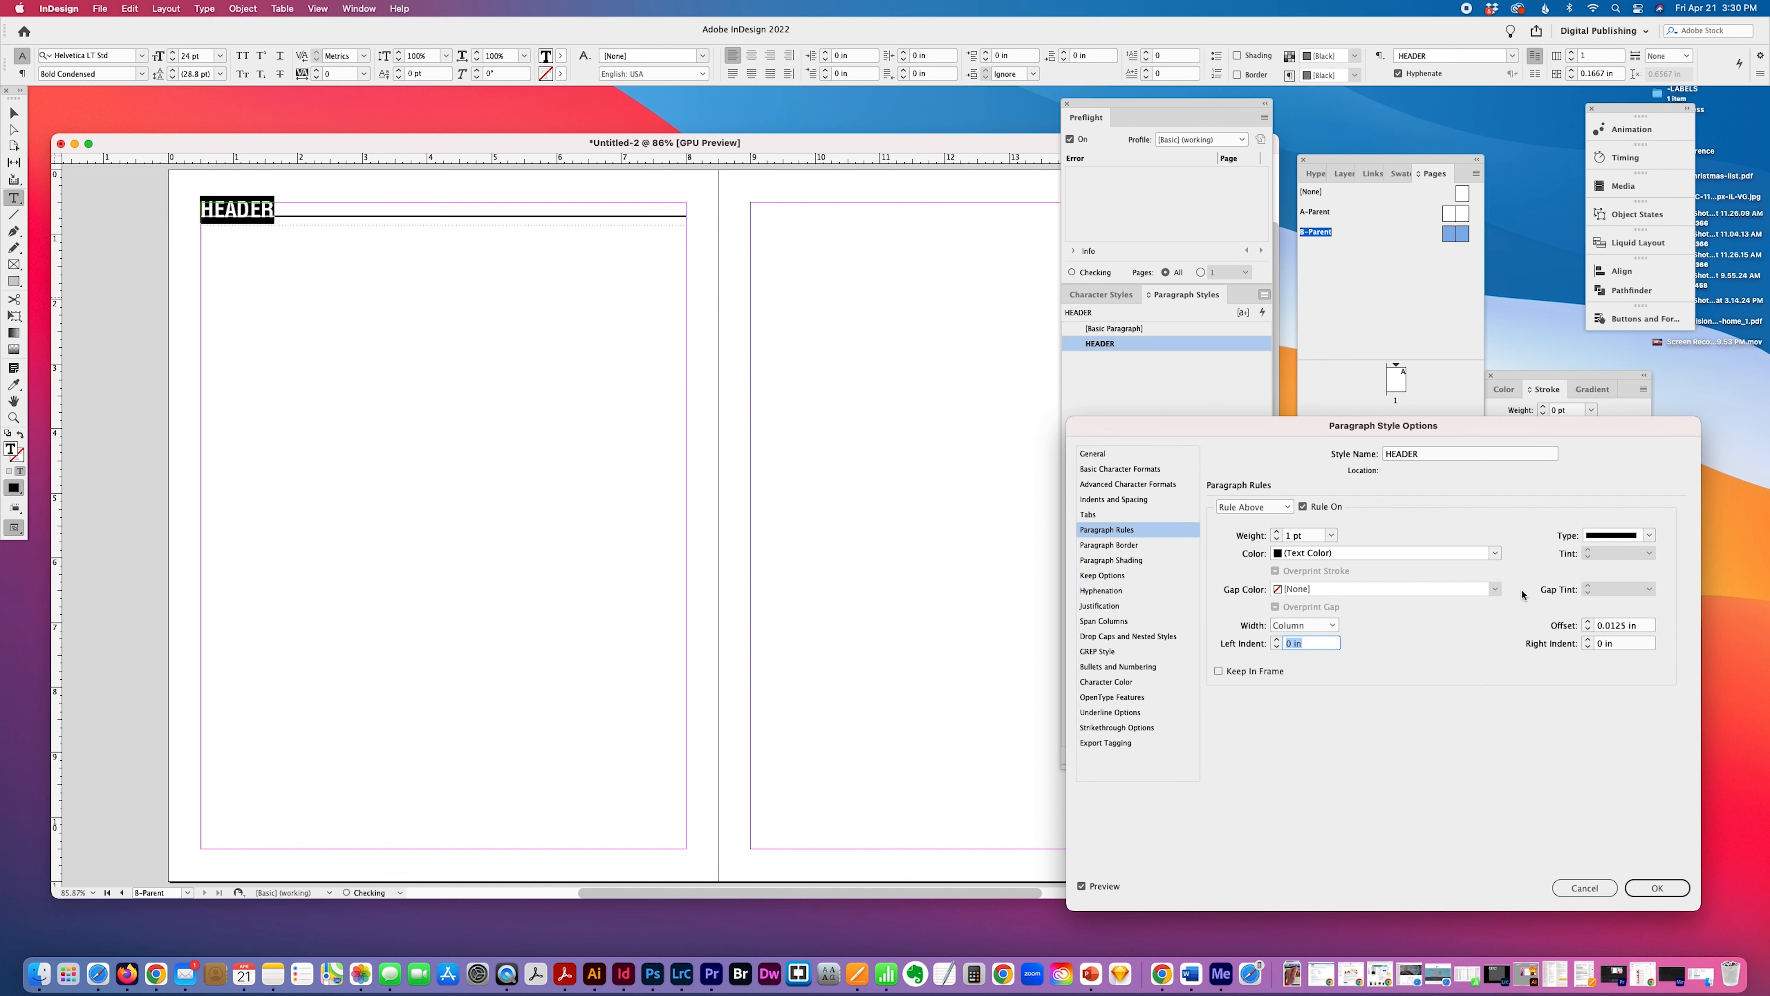
pyautogui.moveTo(1619, 630); pyautogui.dragTo(1602, 631)
pyautogui.write('2')
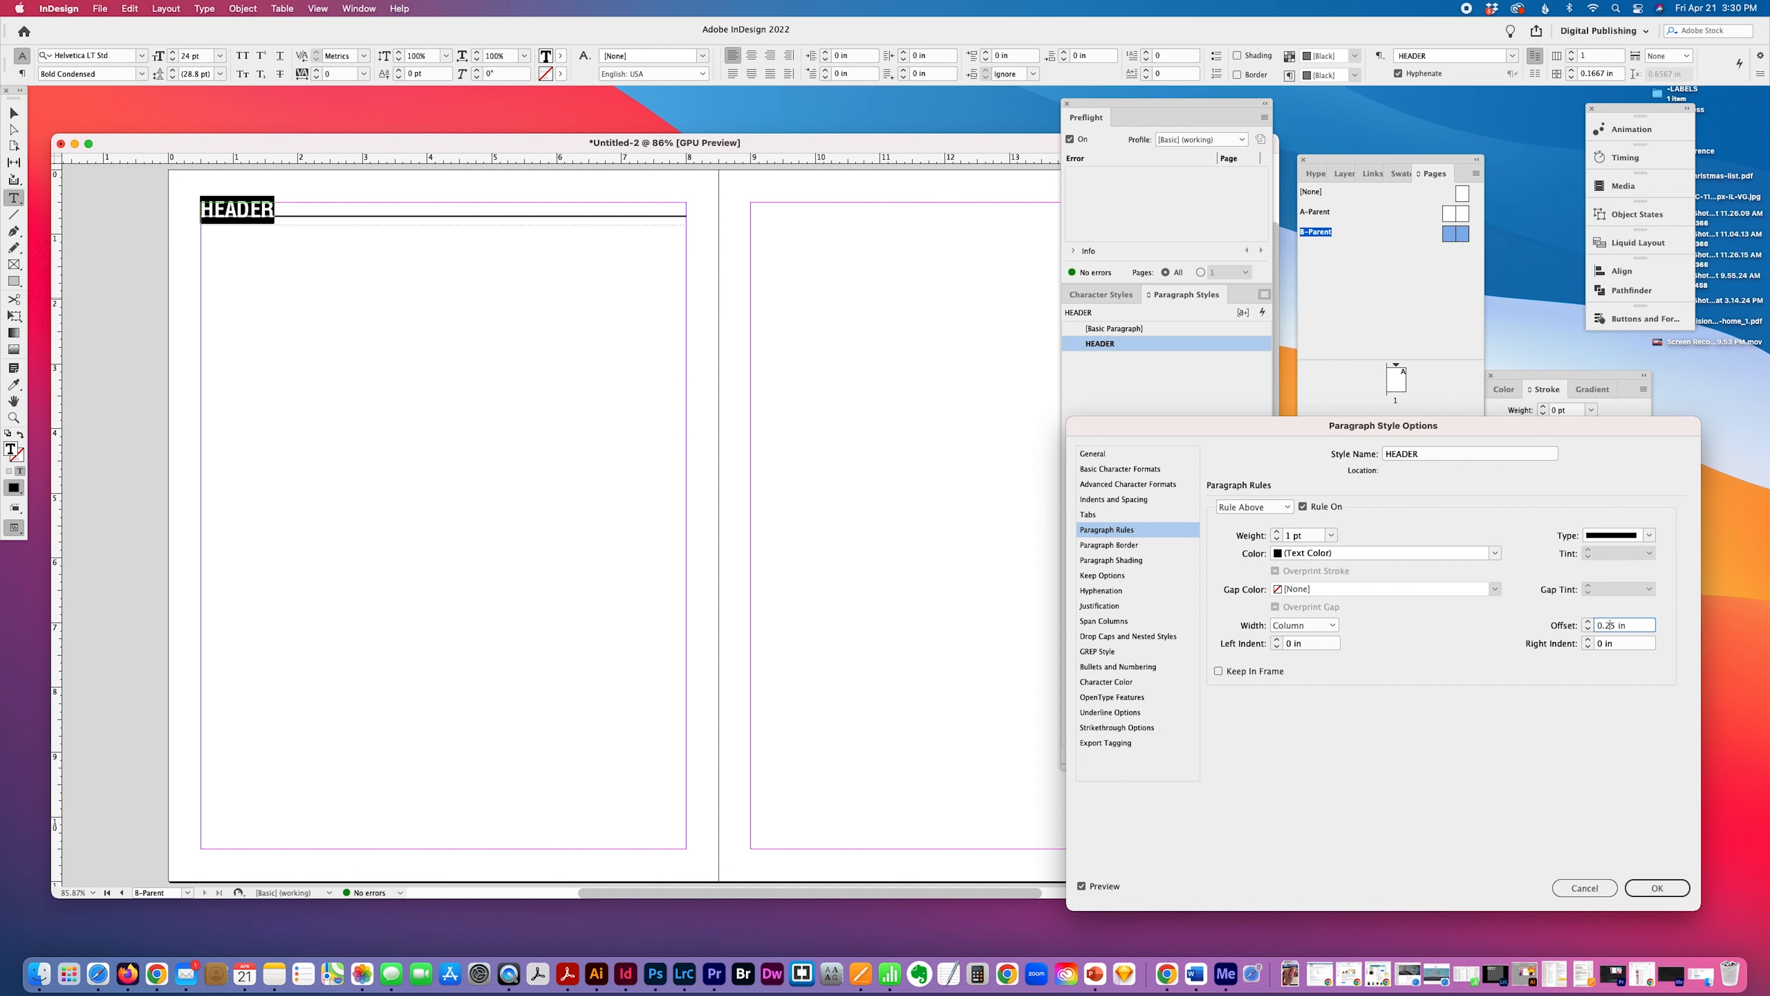
pyautogui.press('Tab')
pyautogui.hotkey('shift', 'Tab')
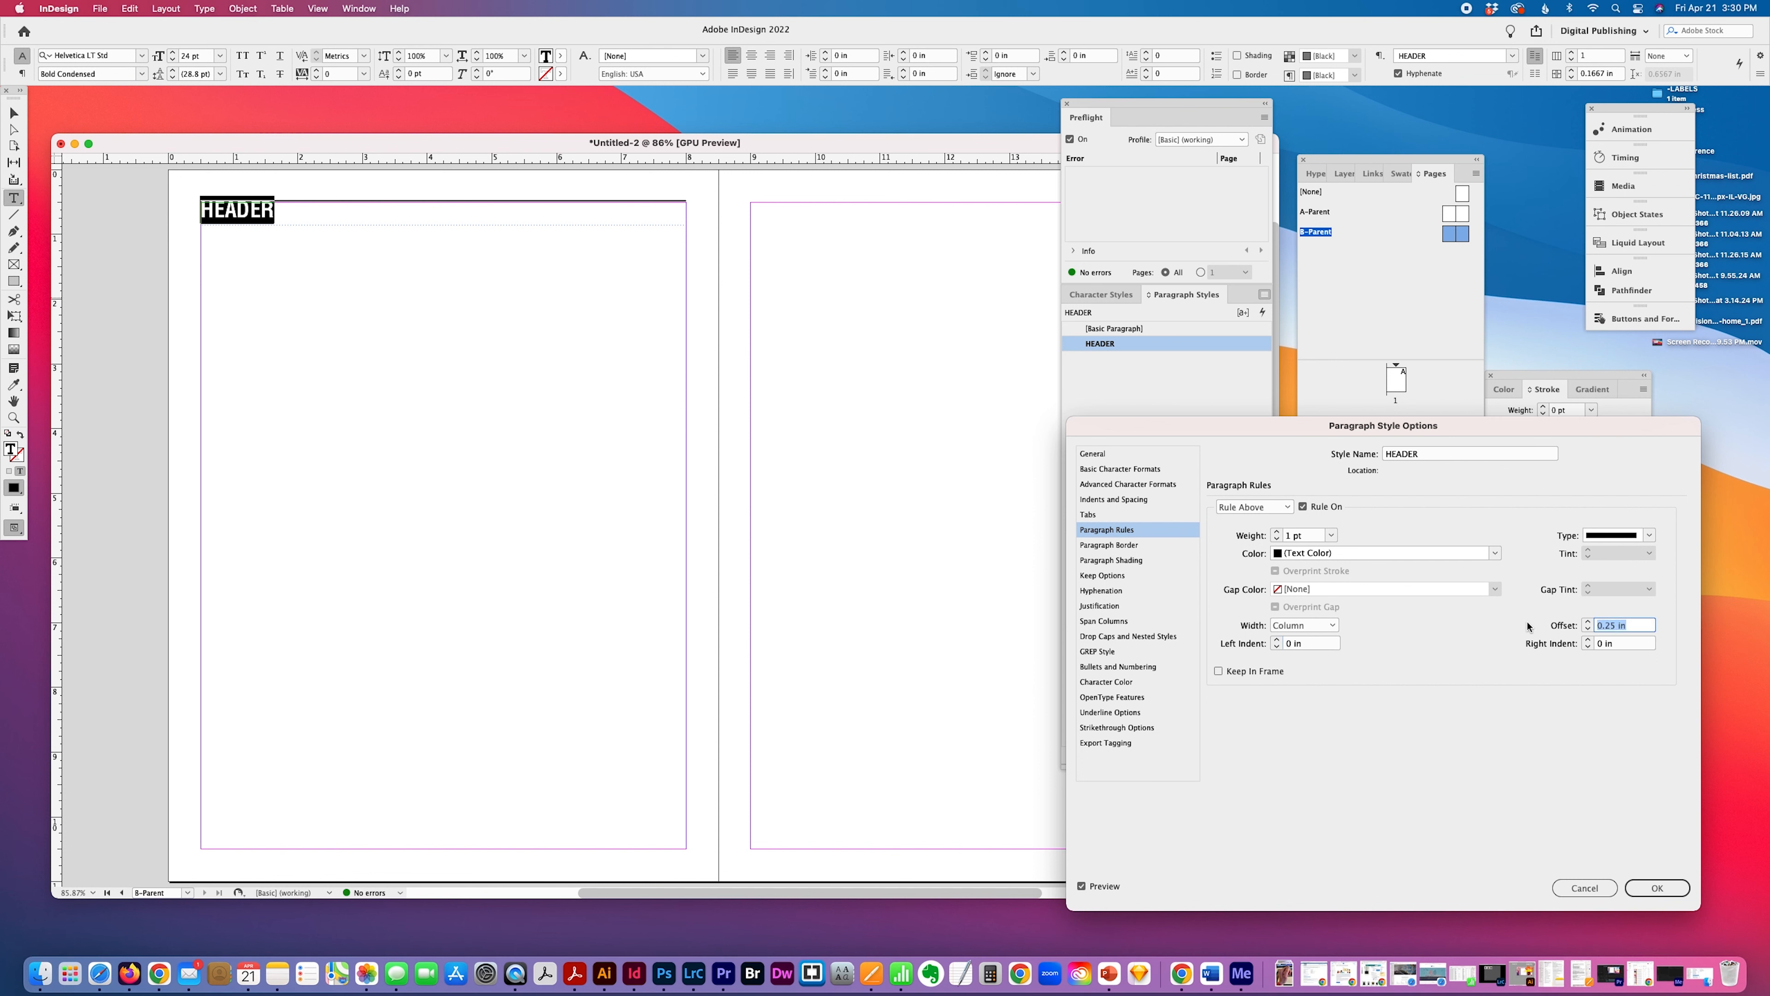
pyautogui.write('-0.25')
pyautogui.press('Tab')
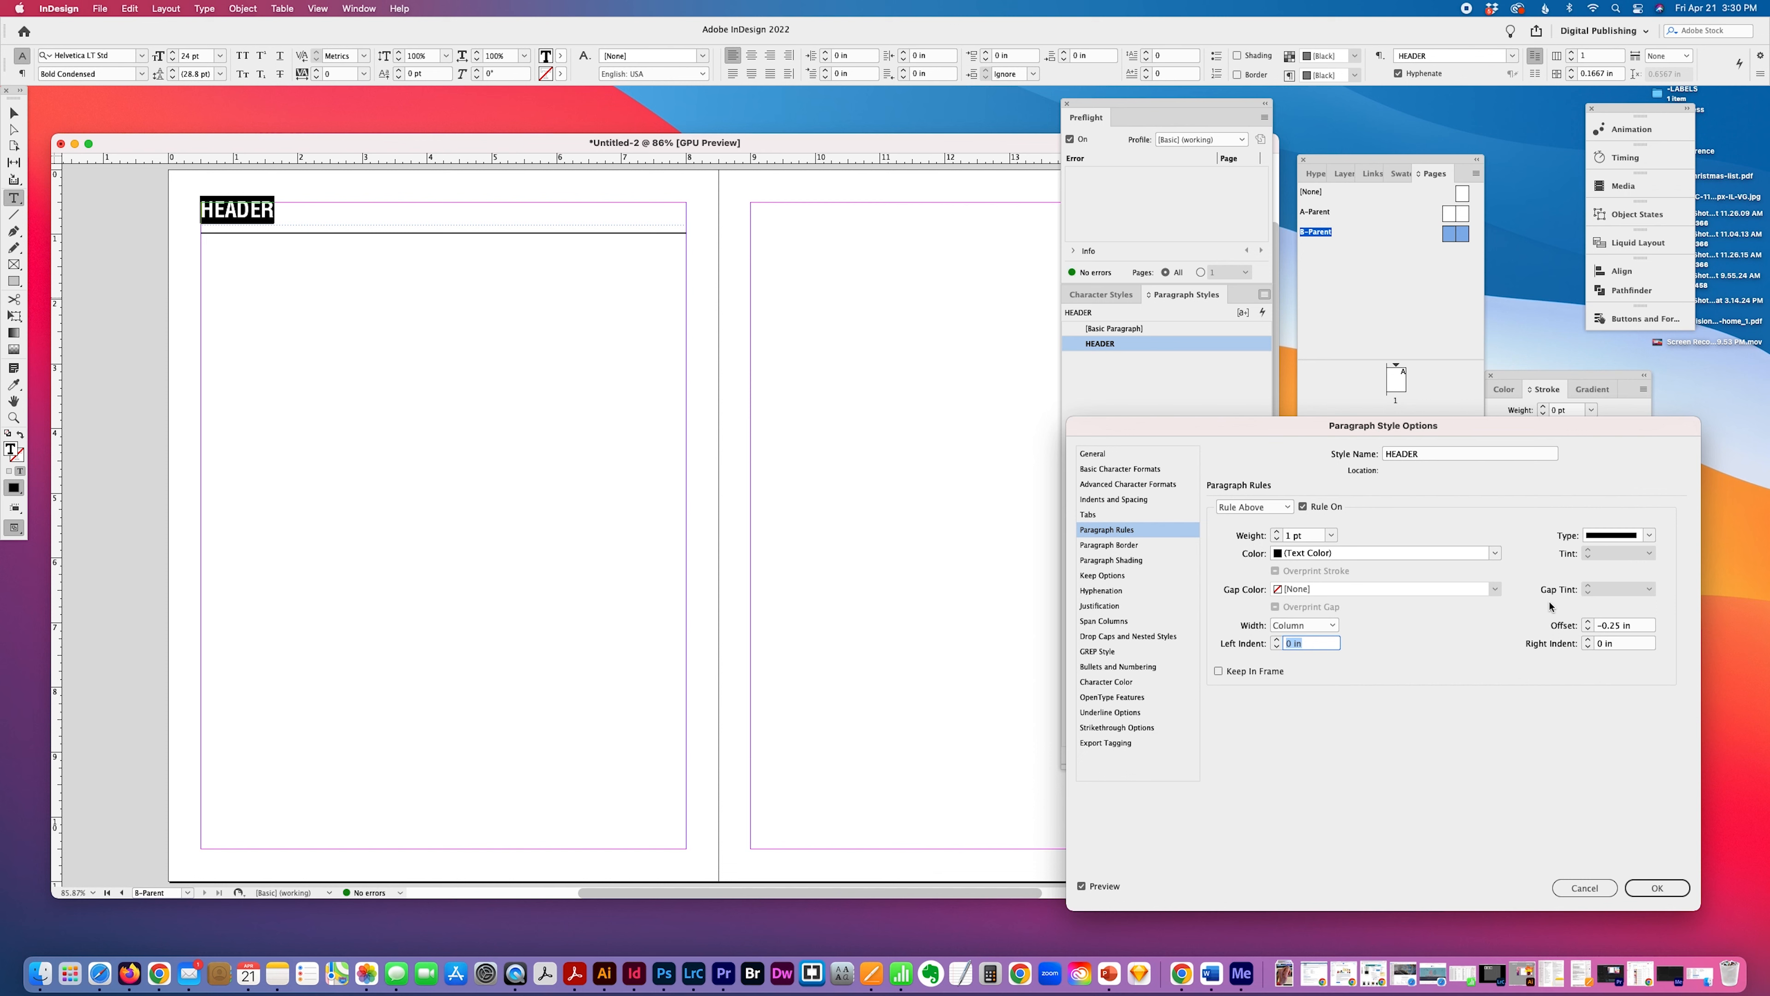
# Set the HEADER style's rule above offset to -0.125 in and accept the style changes.
pyautogui.click(1610, 626)
pyautogui.write('1')
pyautogui.press('Tab')
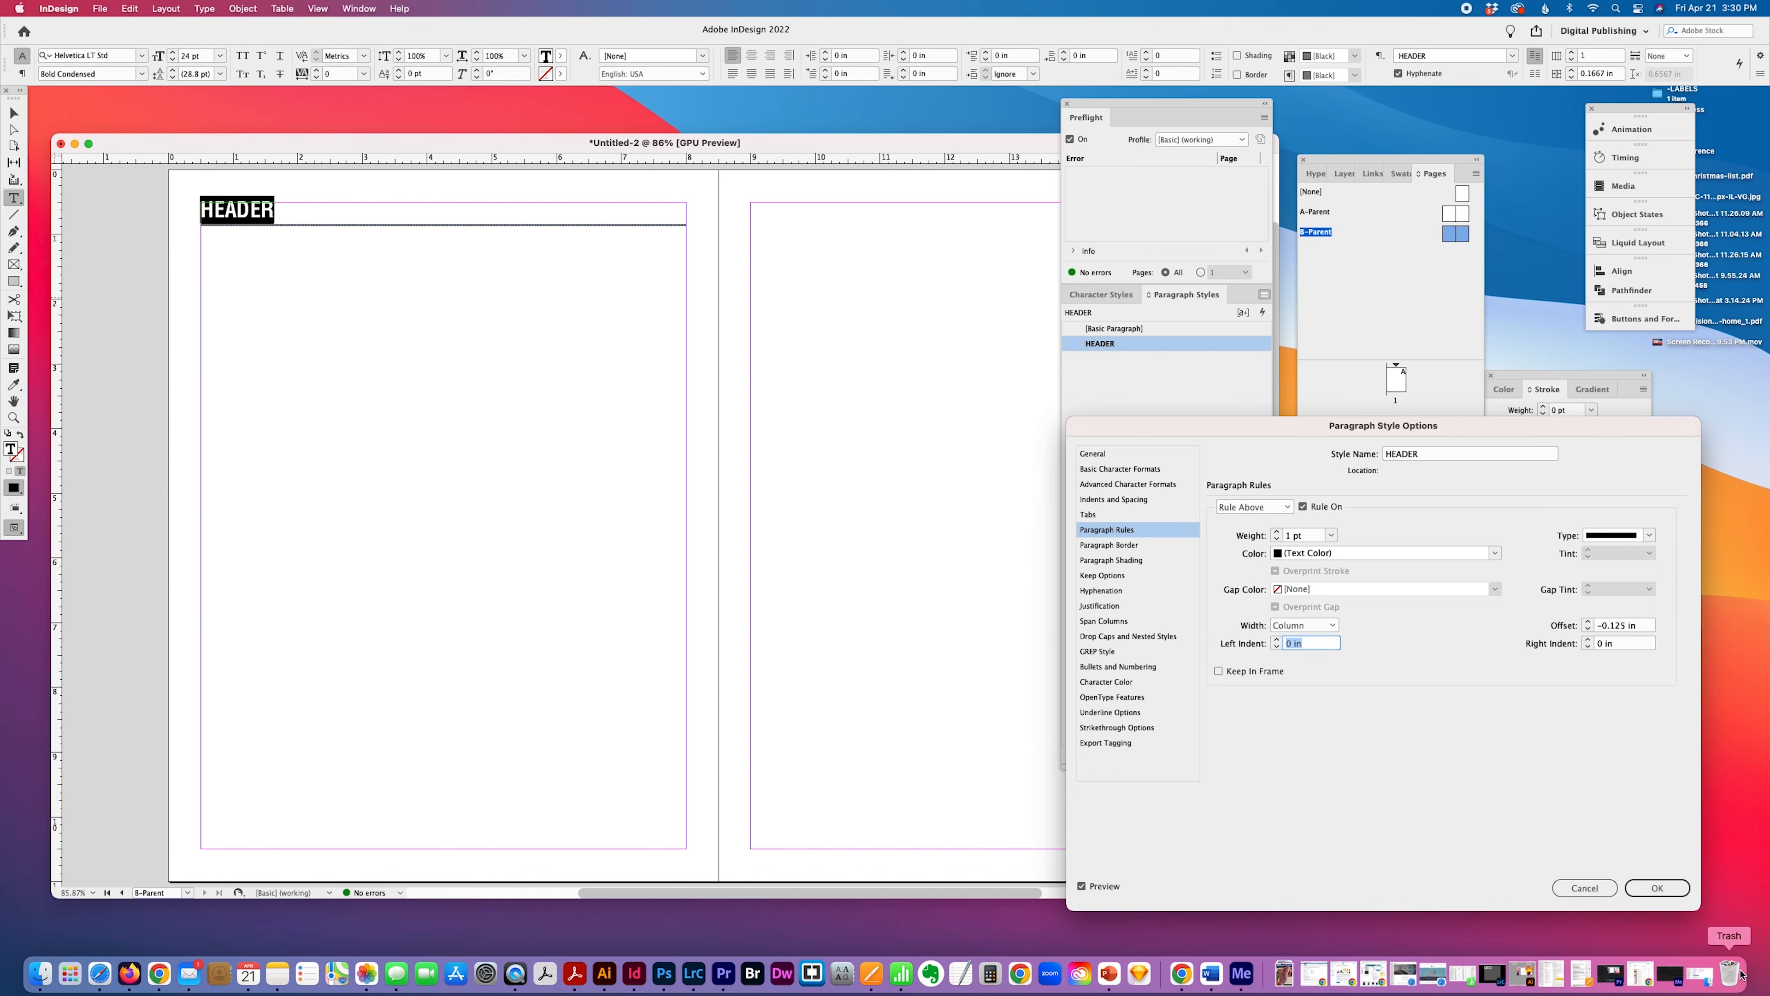
pyautogui.click(1657, 888)
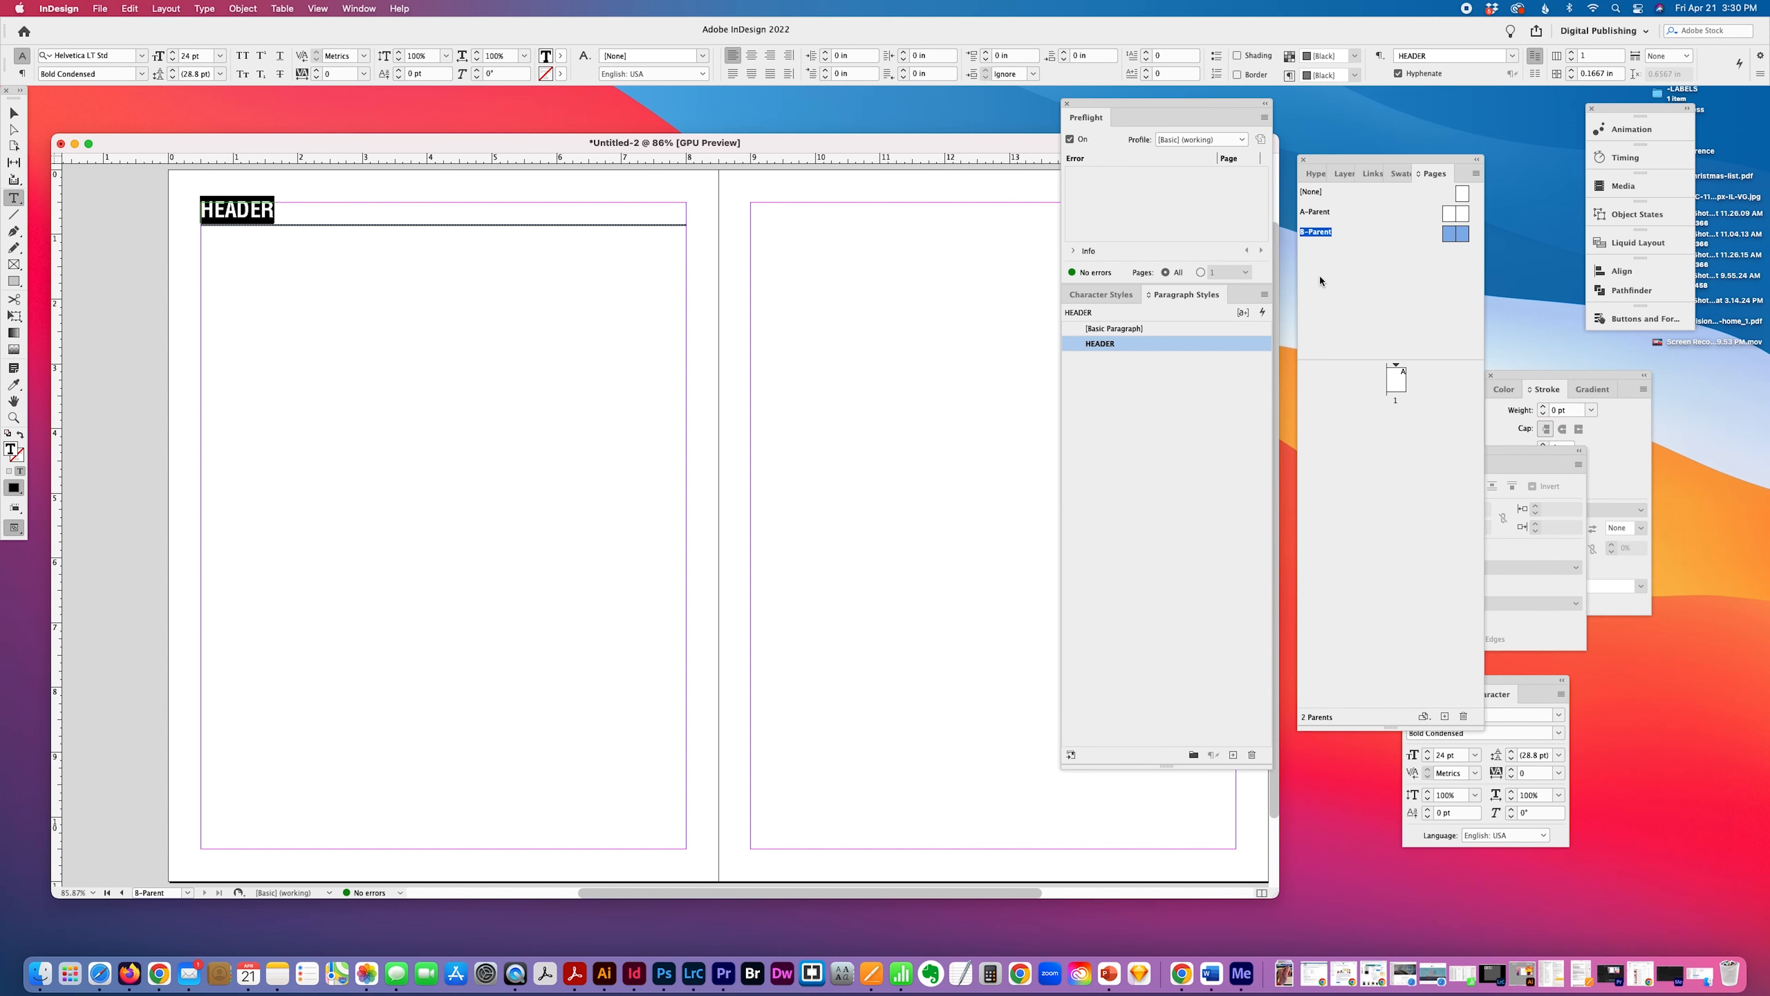
# Change the rule above color in the HEADER paragraph style to yellow, C=0 M=0 Y=100 K=0.
pyautogui.click(1264, 299)
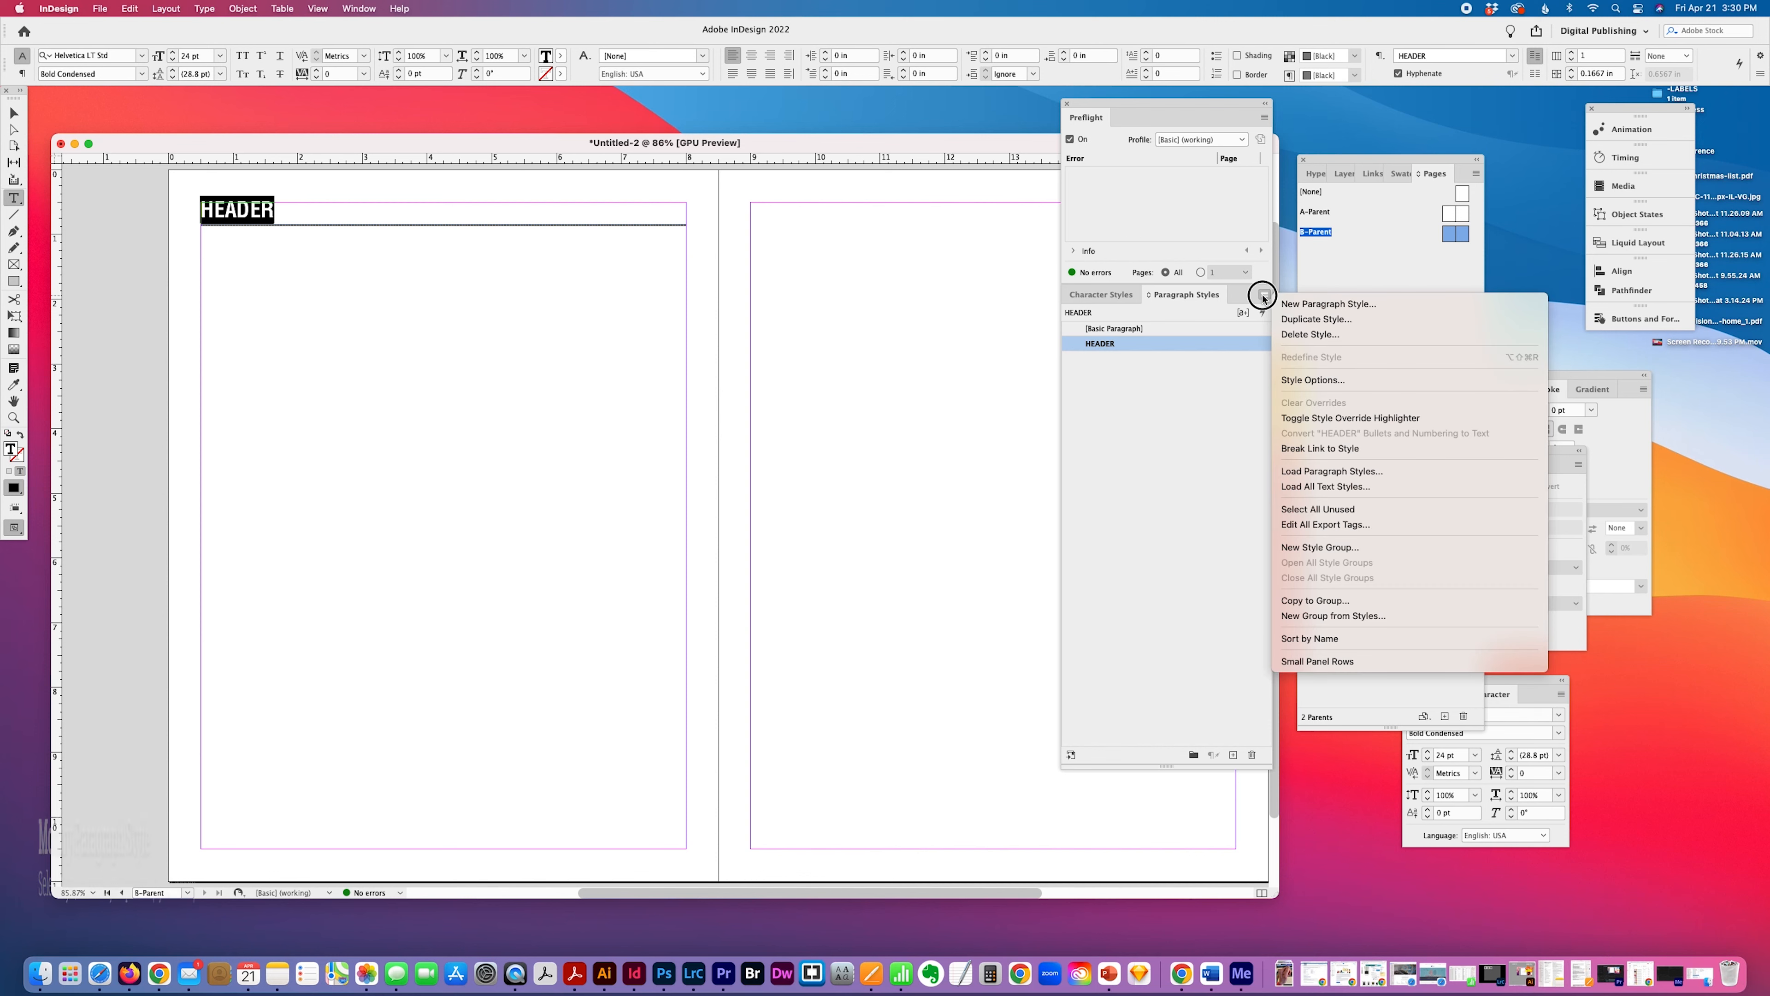
pyautogui.click(1326, 379)
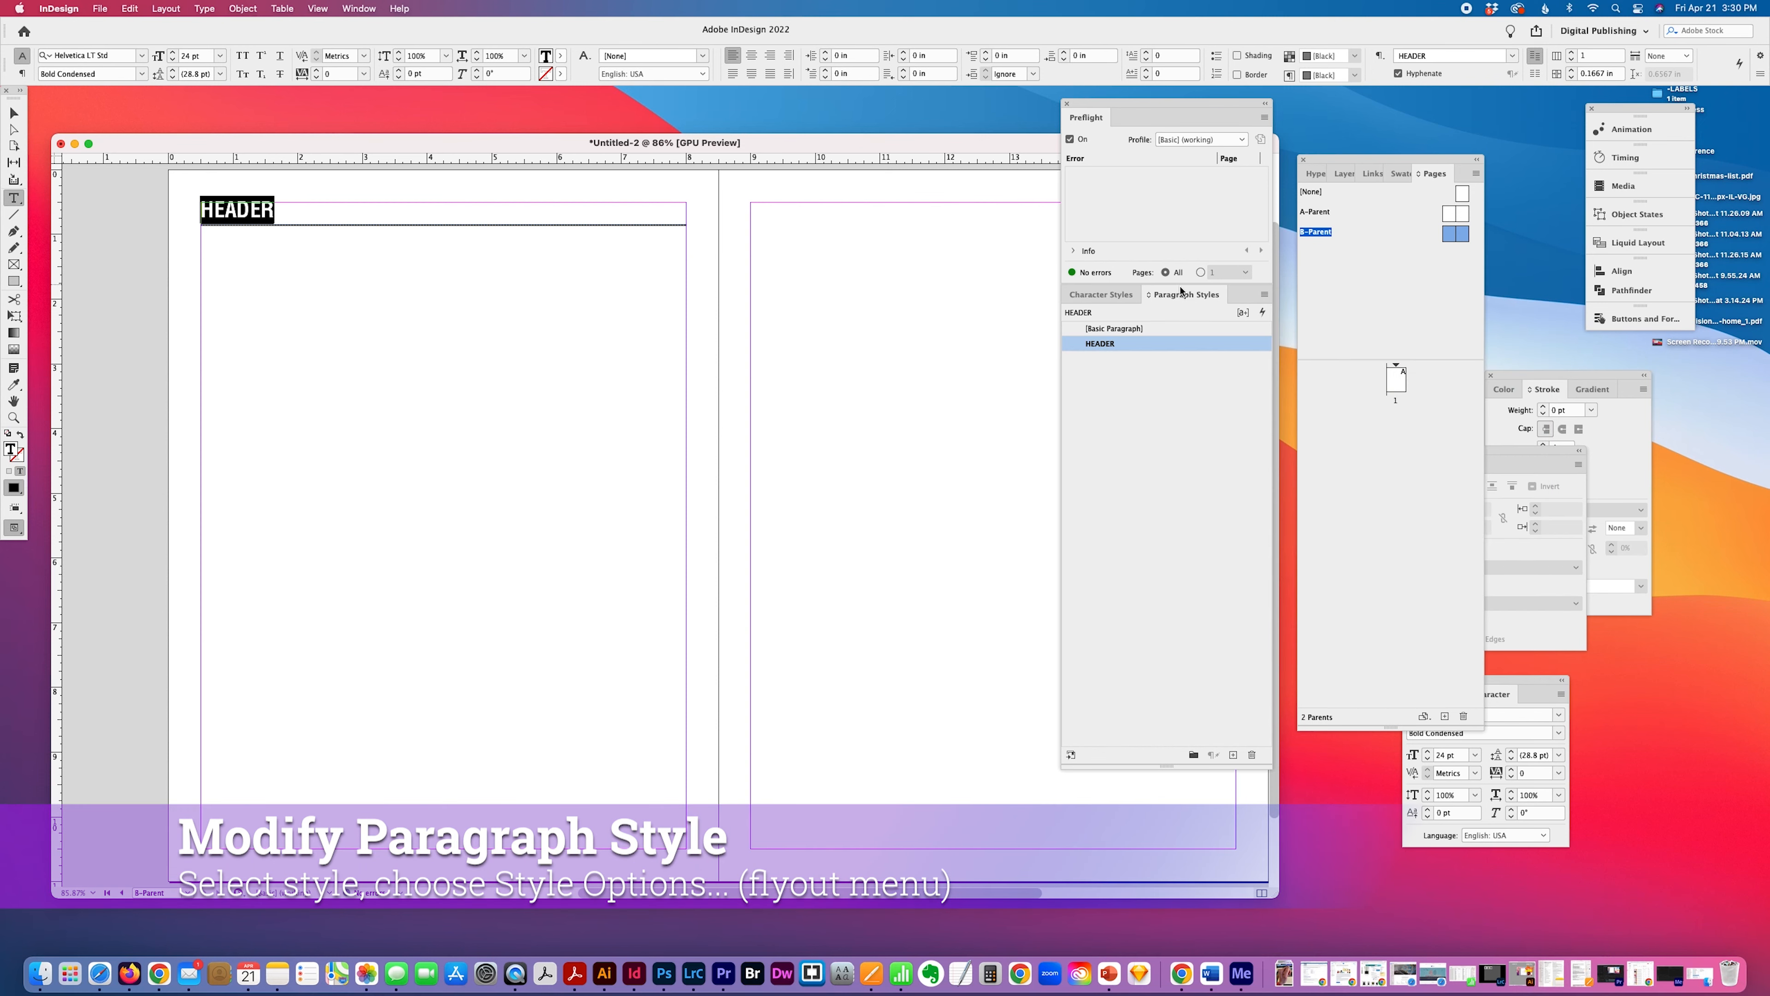
pyautogui.click(1264, 296)
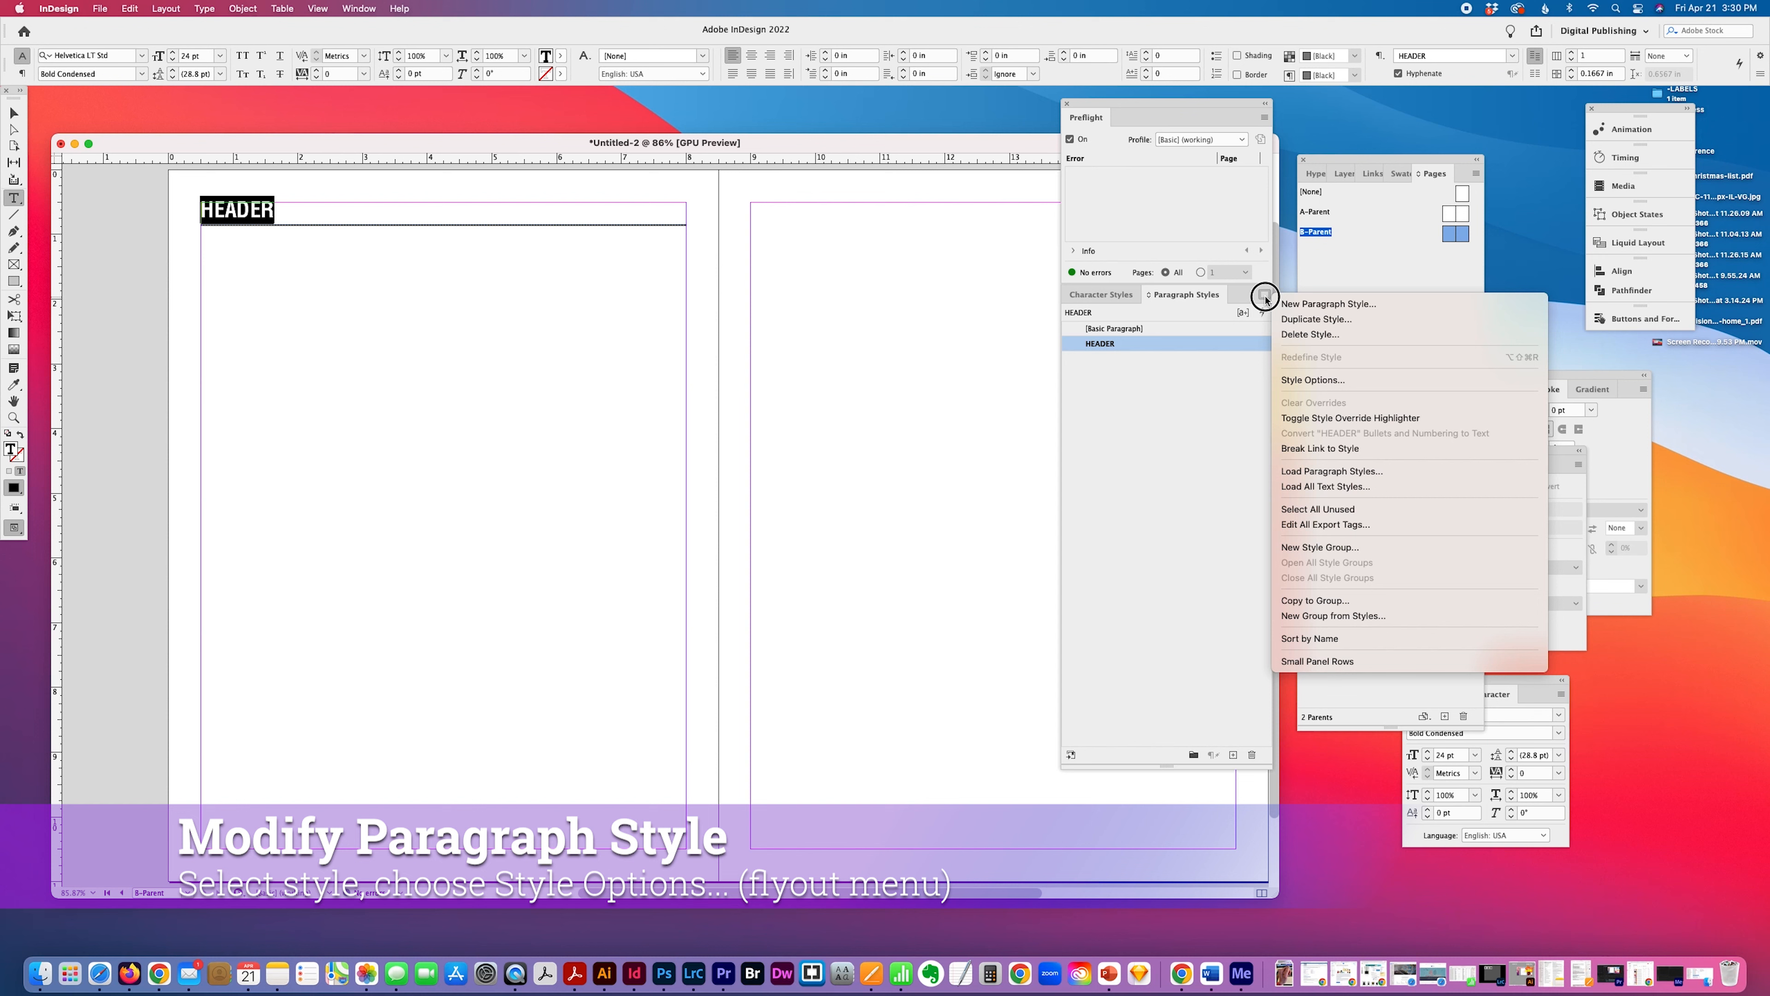
pyautogui.click(1297, 377)
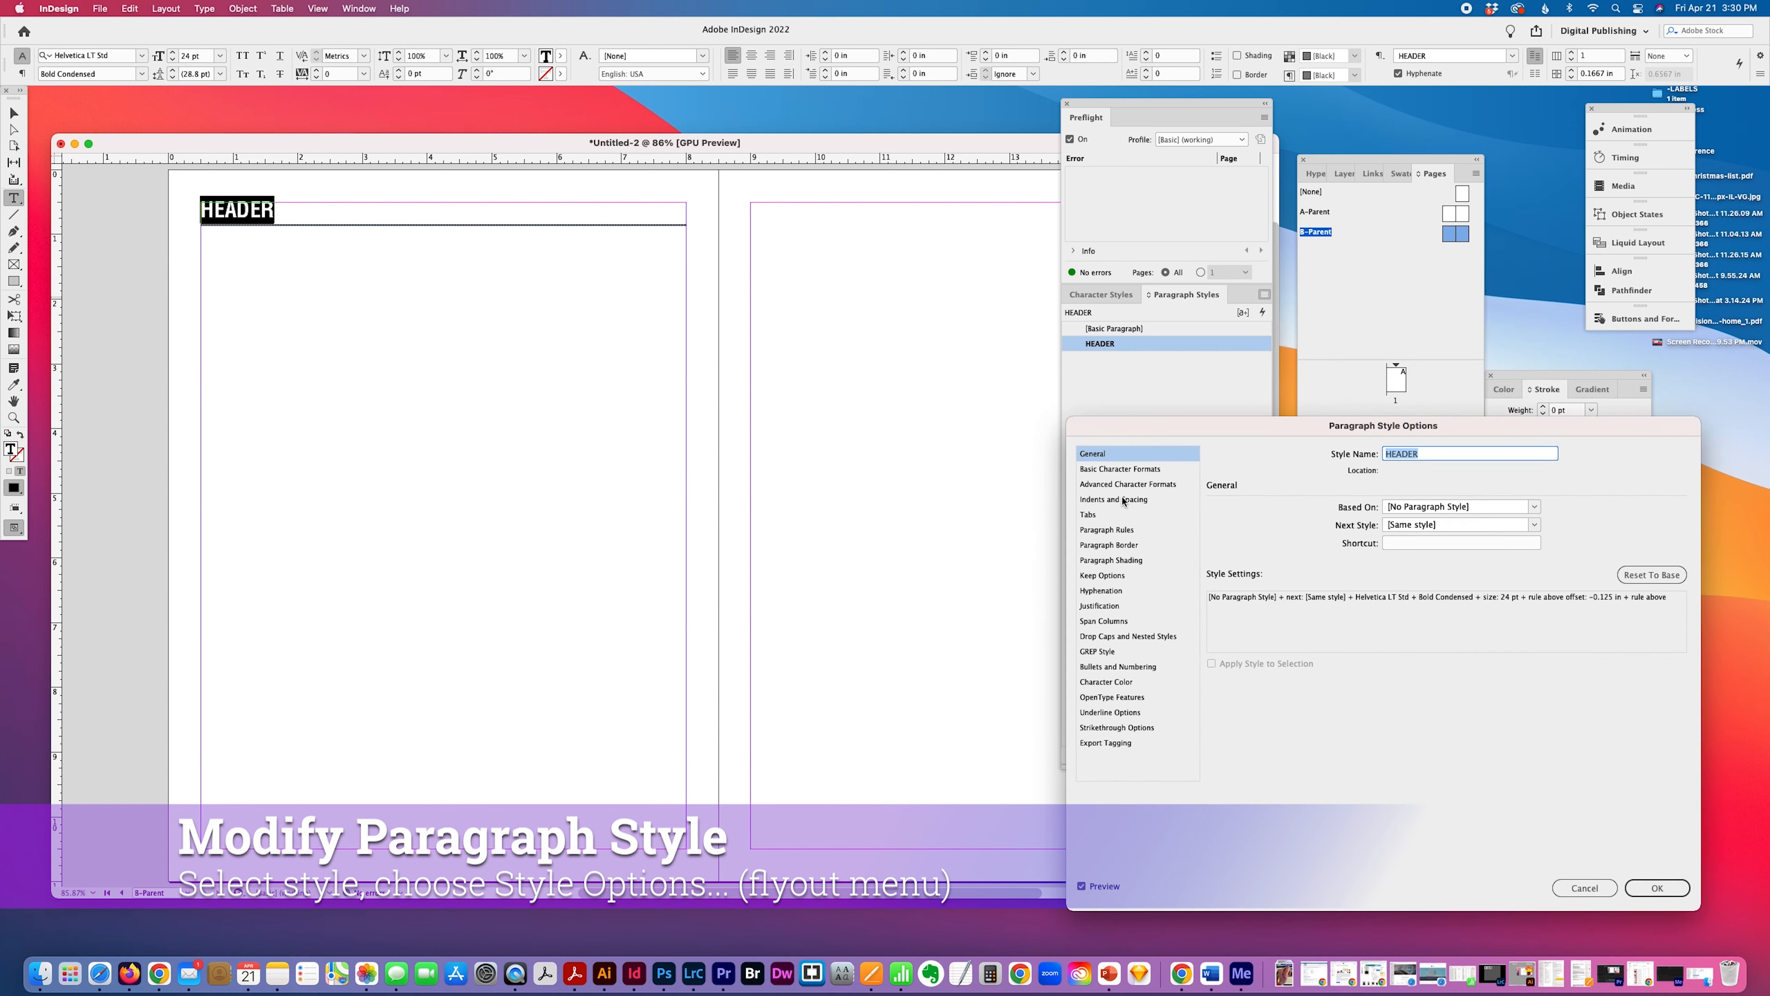
pyautogui.click(1124, 501)
pyautogui.click(1116, 531)
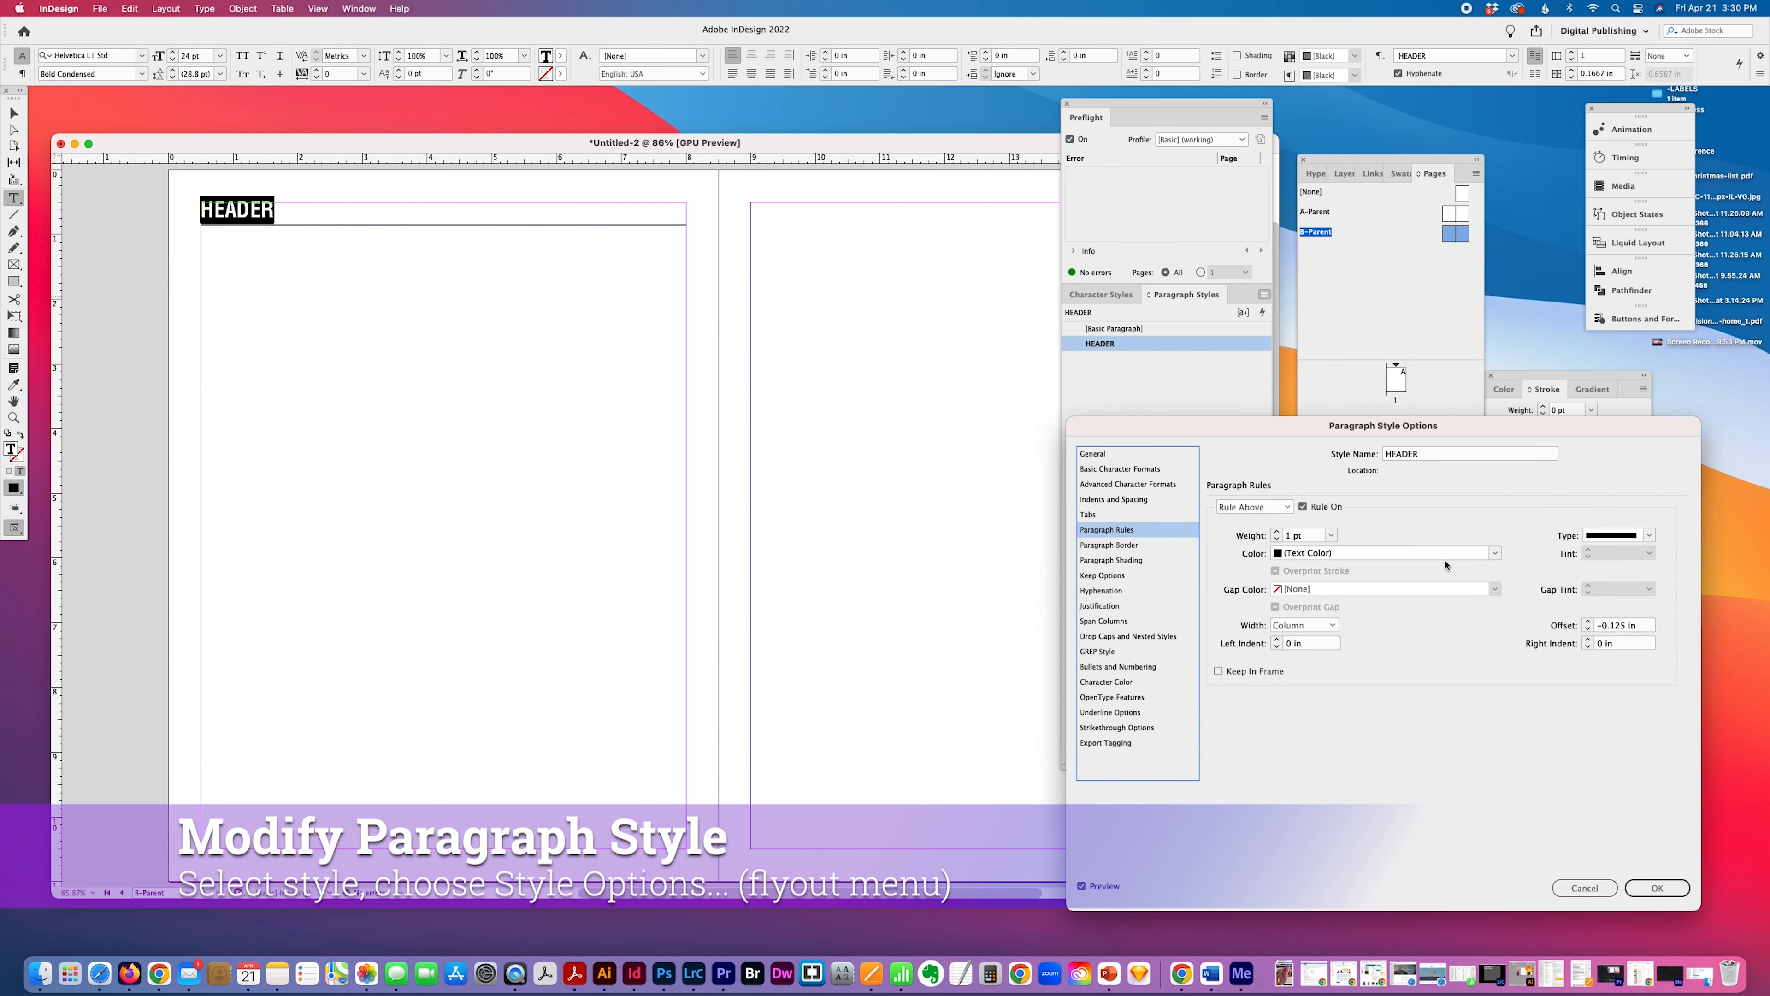
pyautogui.click(1495, 553)
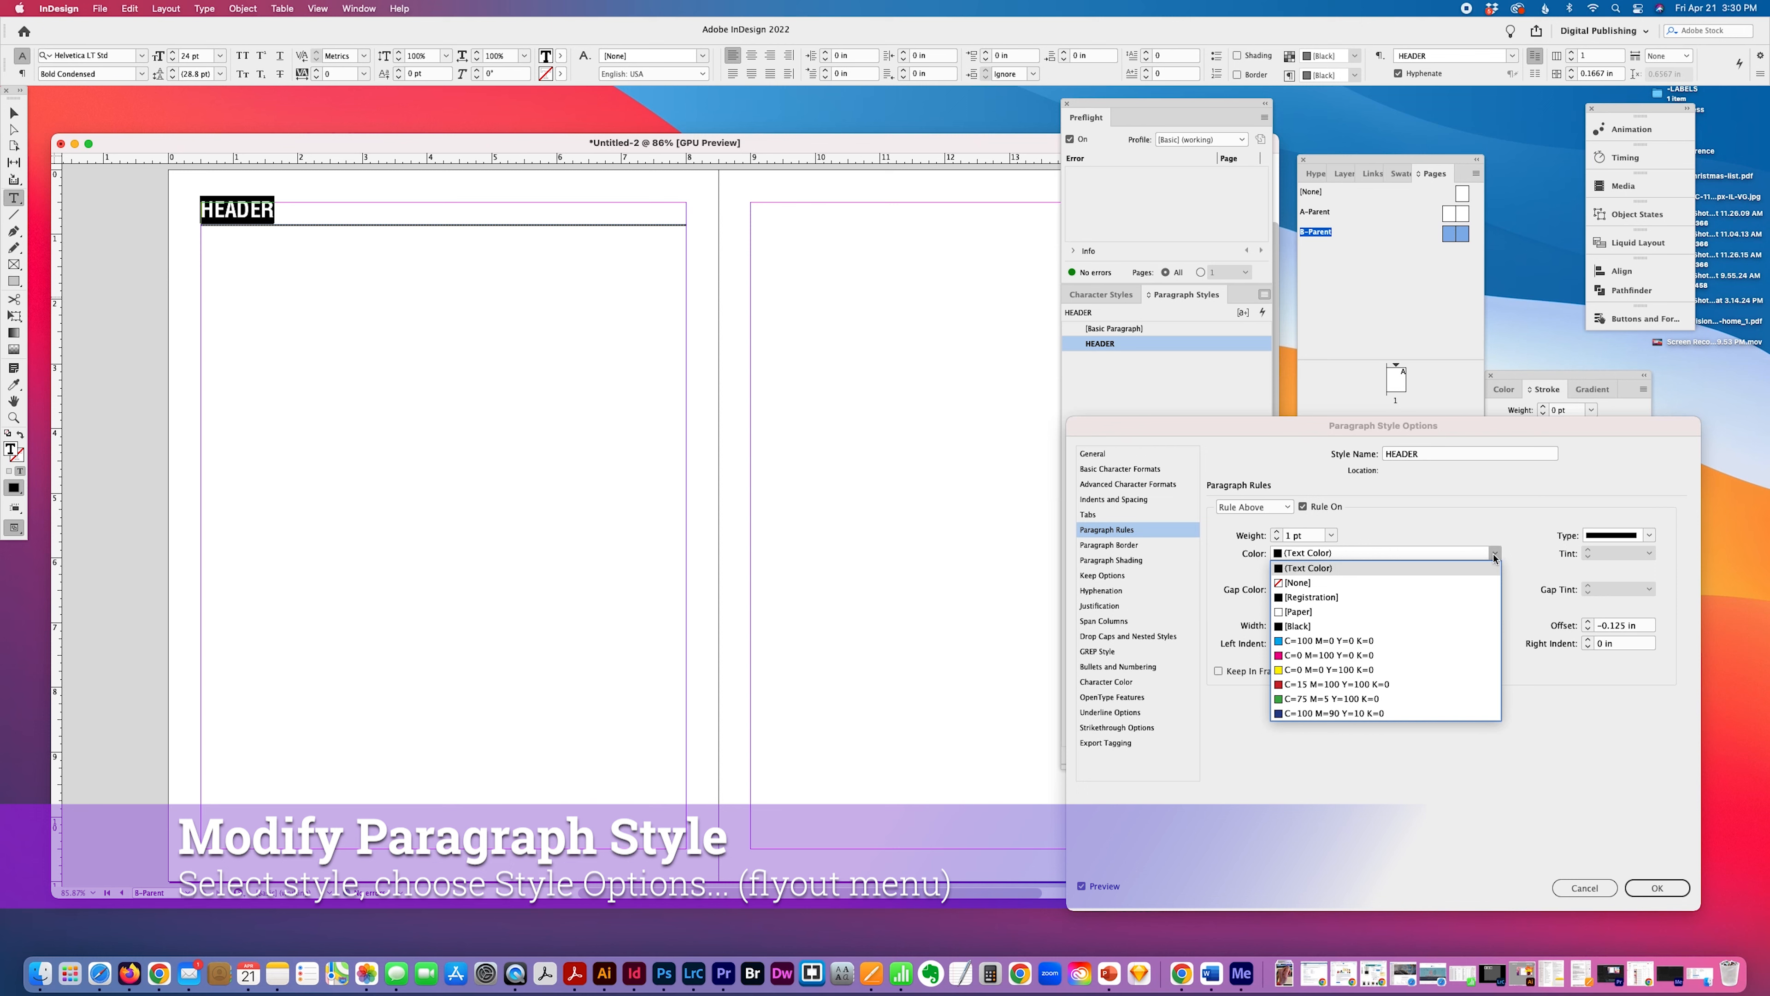
pyautogui.click(1441, 669)
pyautogui.press('Return')
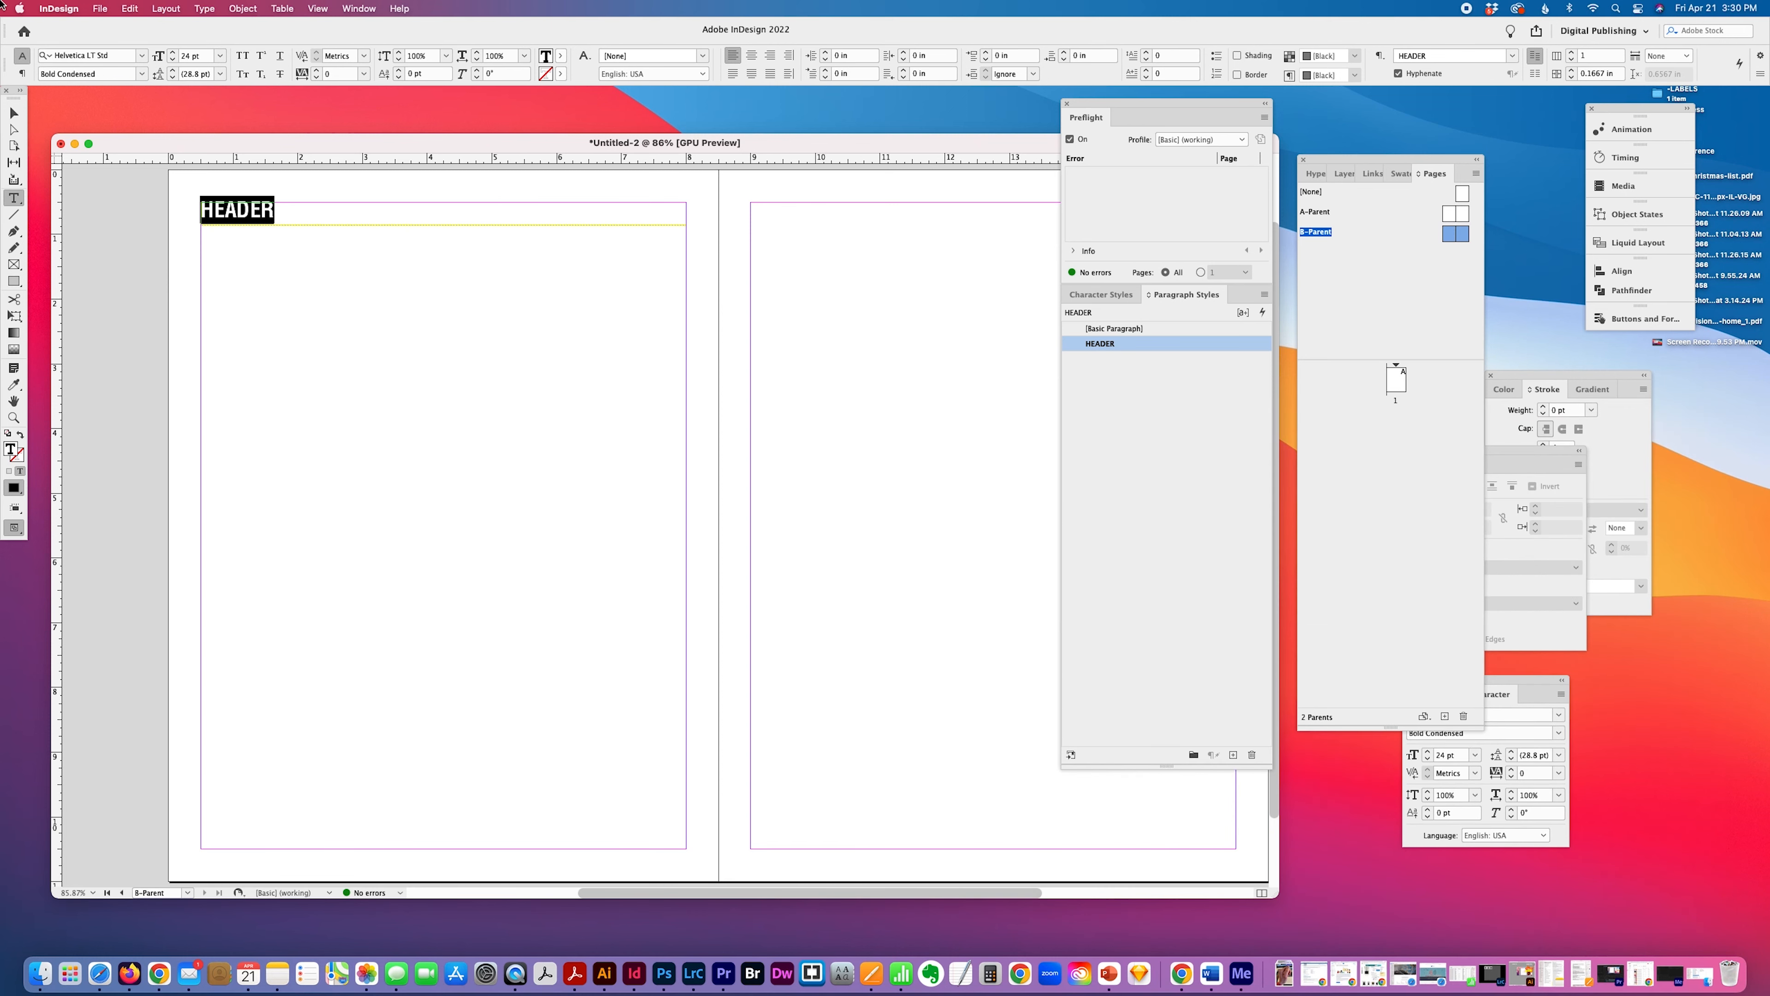
# Duplicate the header text frame straight down to just below the bottom margin of the B-Parent's left page.
pyautogui.press('Escape')
pyautogui.click(526, 388)
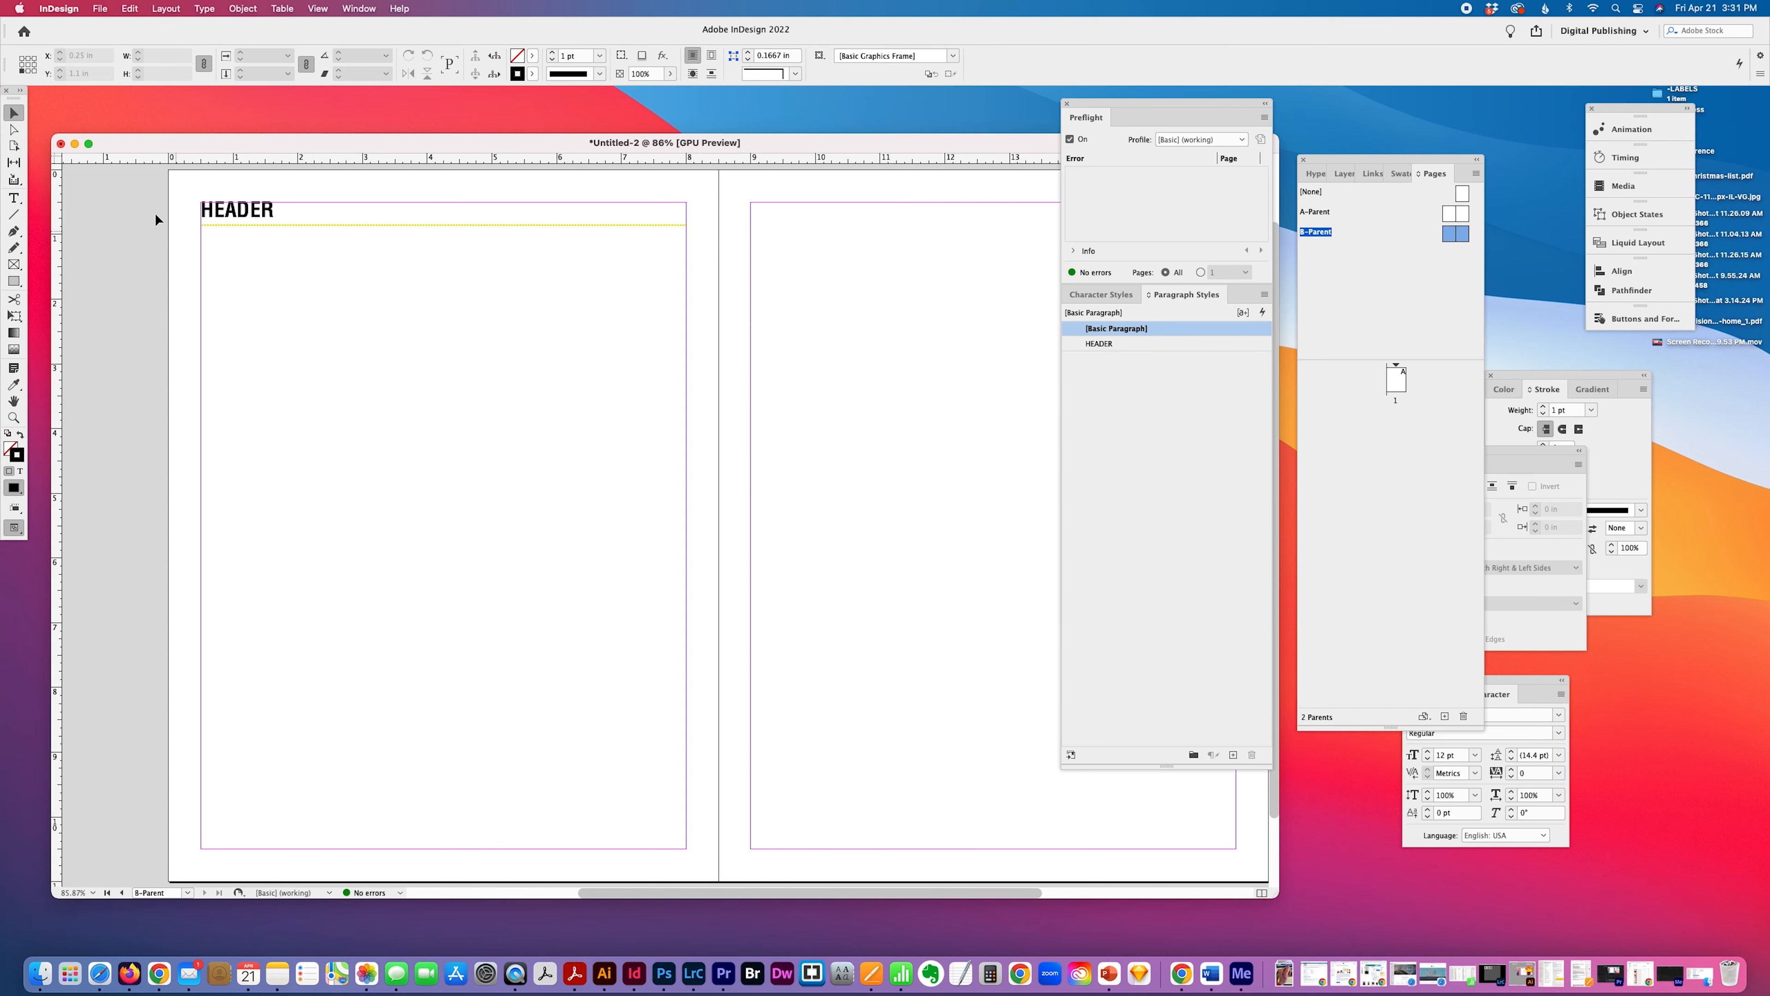
pyautogui.click(224, 217)
pyautogui.moveTo(225, 217); pyautogui.dragTo(224, 864)
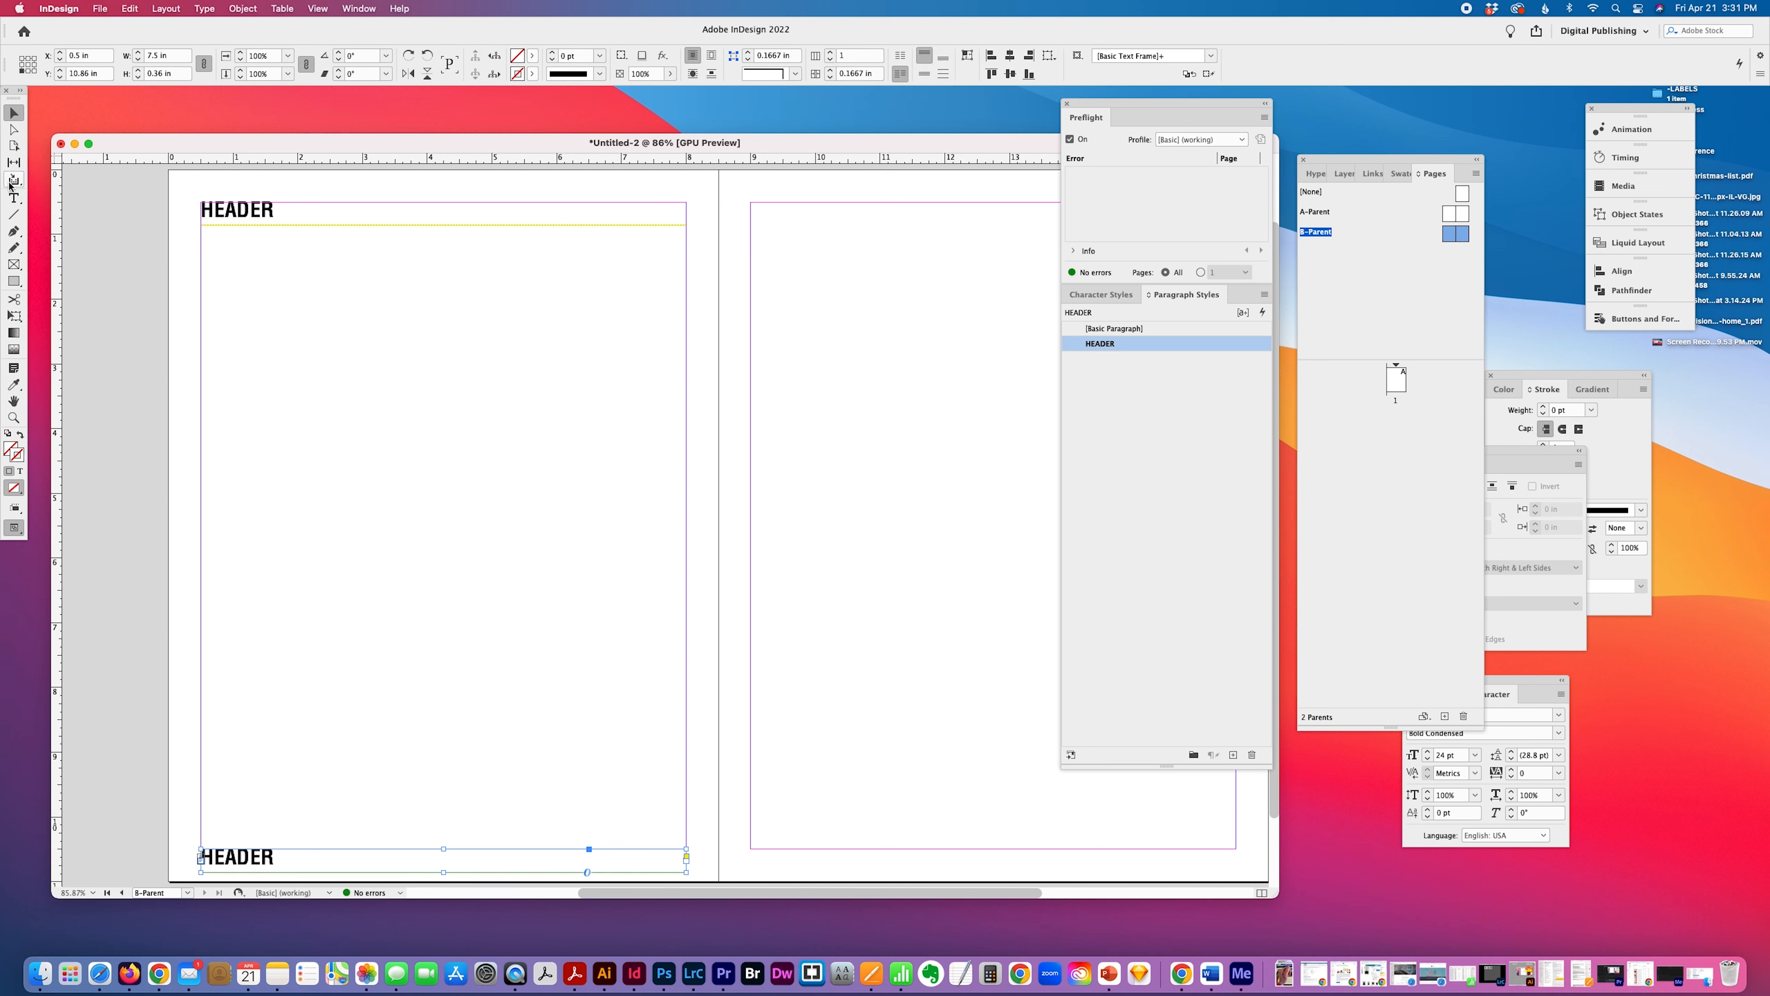
# Replace the text in the duplicated bottom frame with a Current Page Number marker.
pyautogui.click(14, 197)
pyautogui.moveTo(285, 857); pyautogui.dragTo(94, 858)
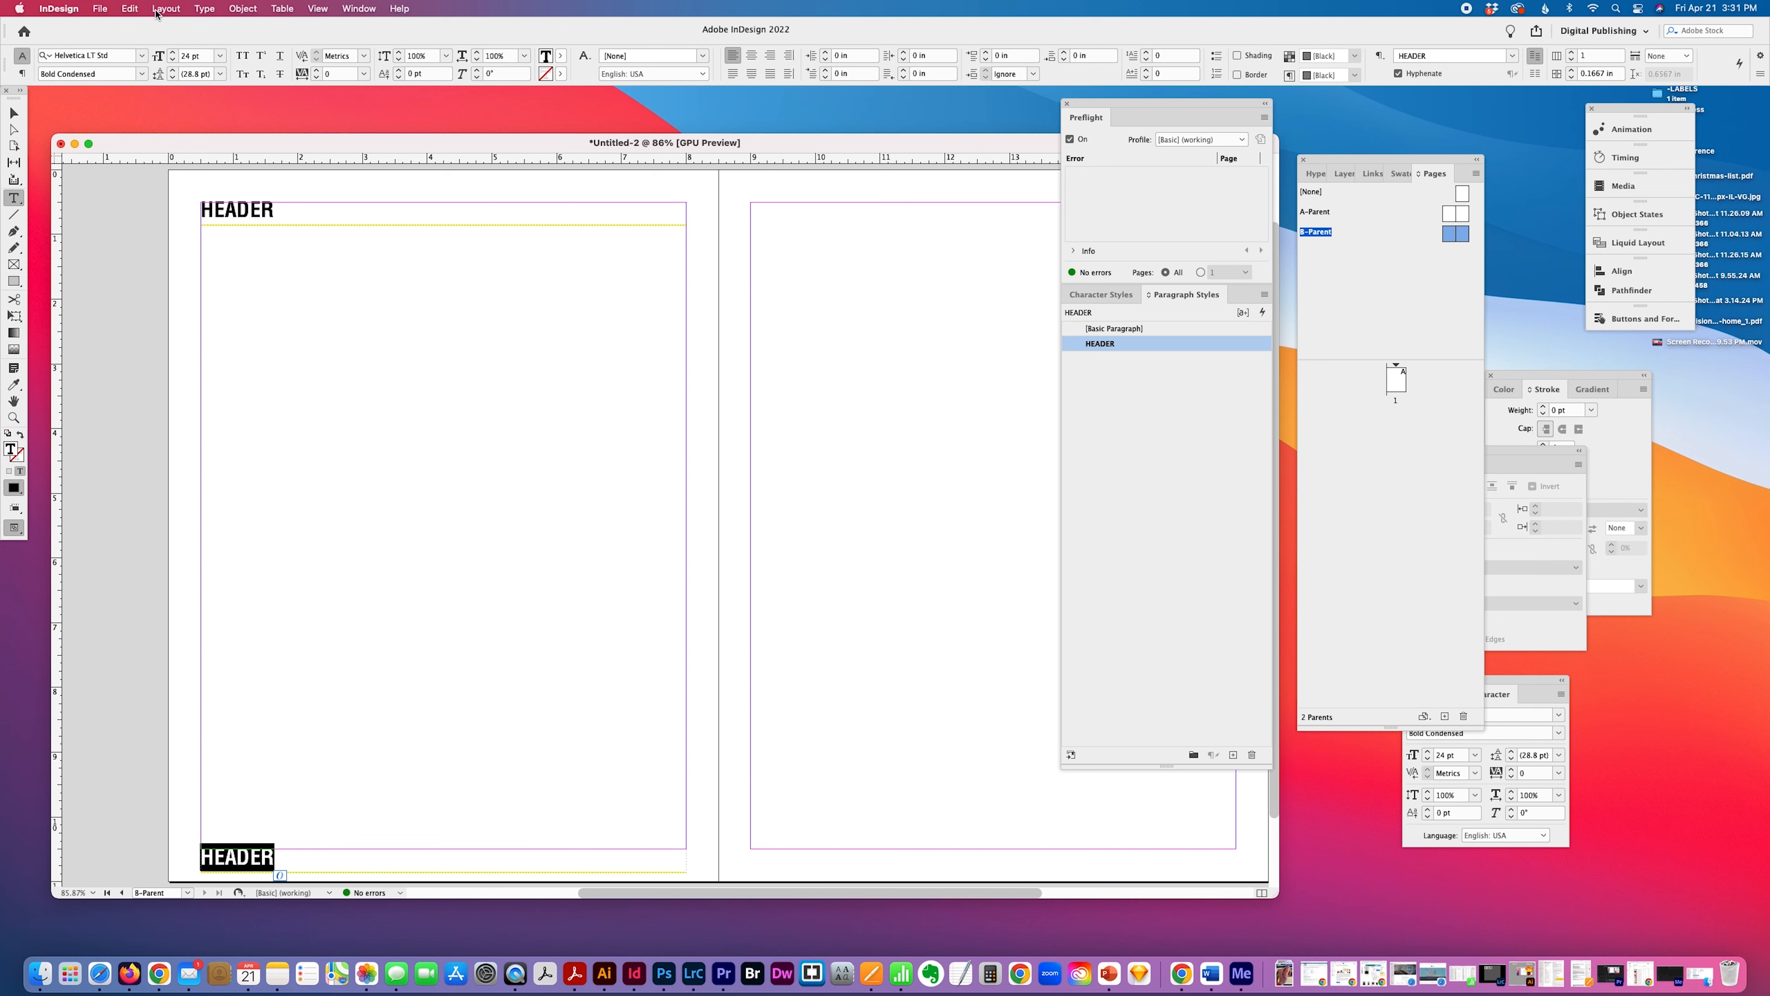
pyautogui.click(204, 8)
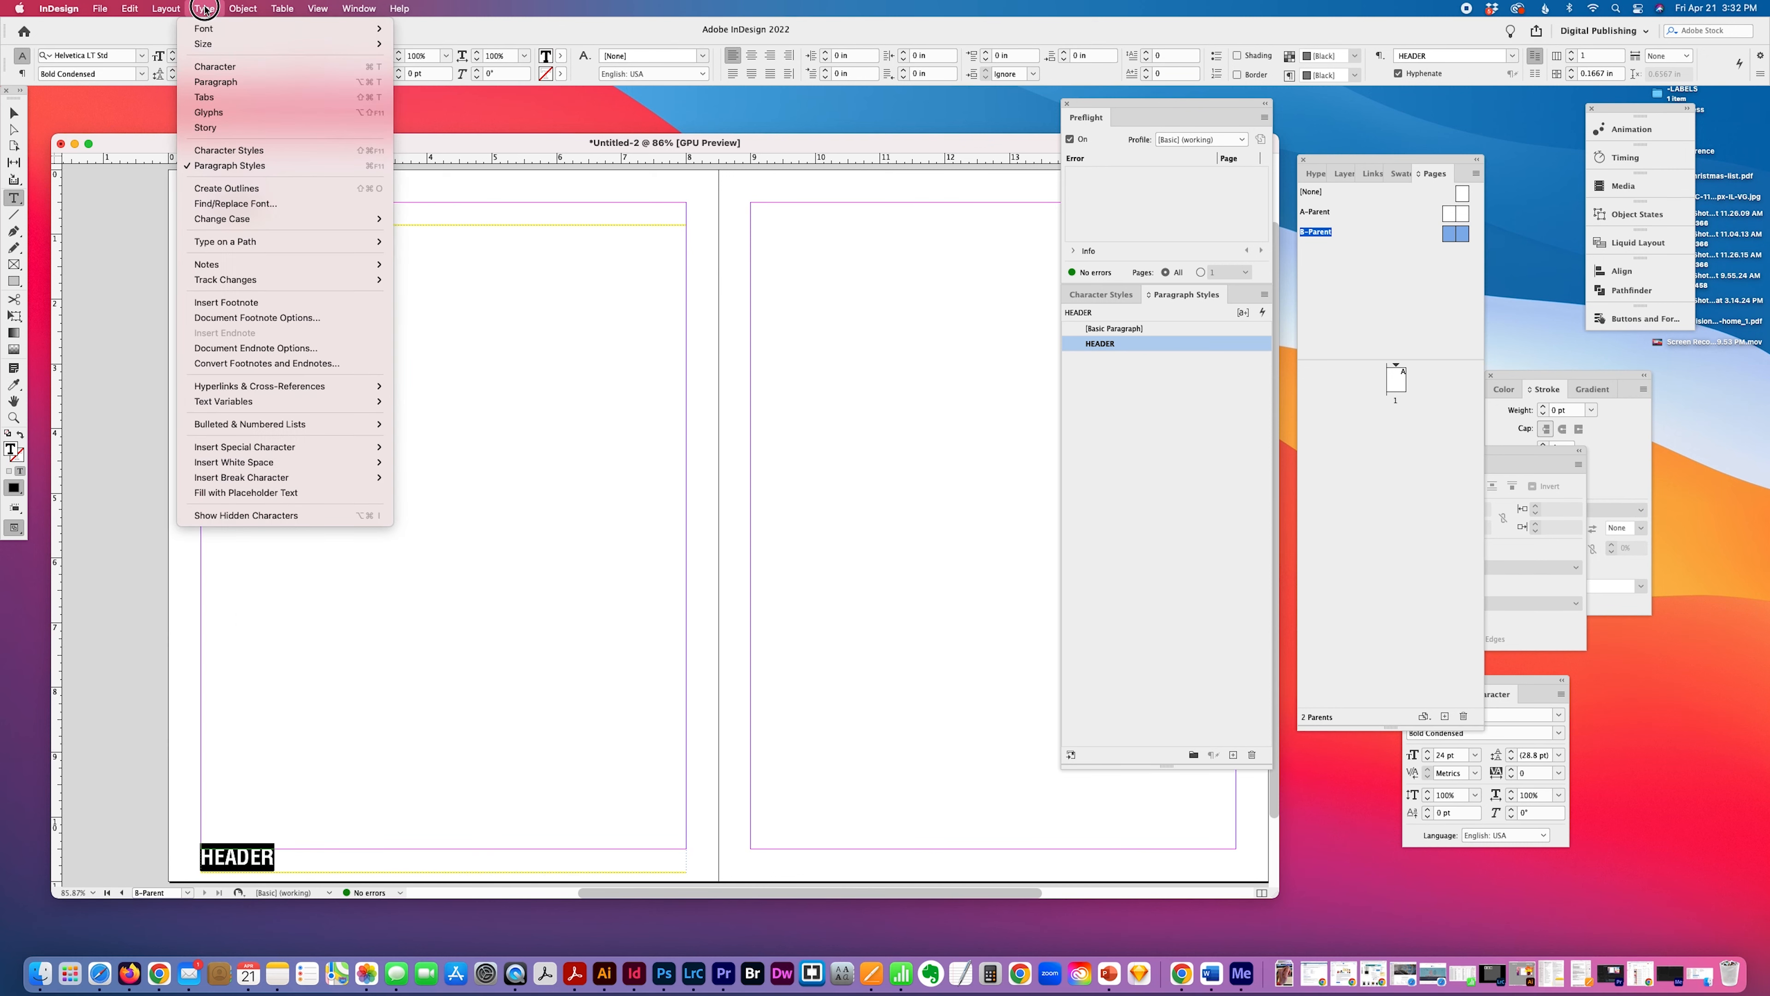
pyautogui.moveTo(218, 446)
pyautogui.moveTo(428, 447)
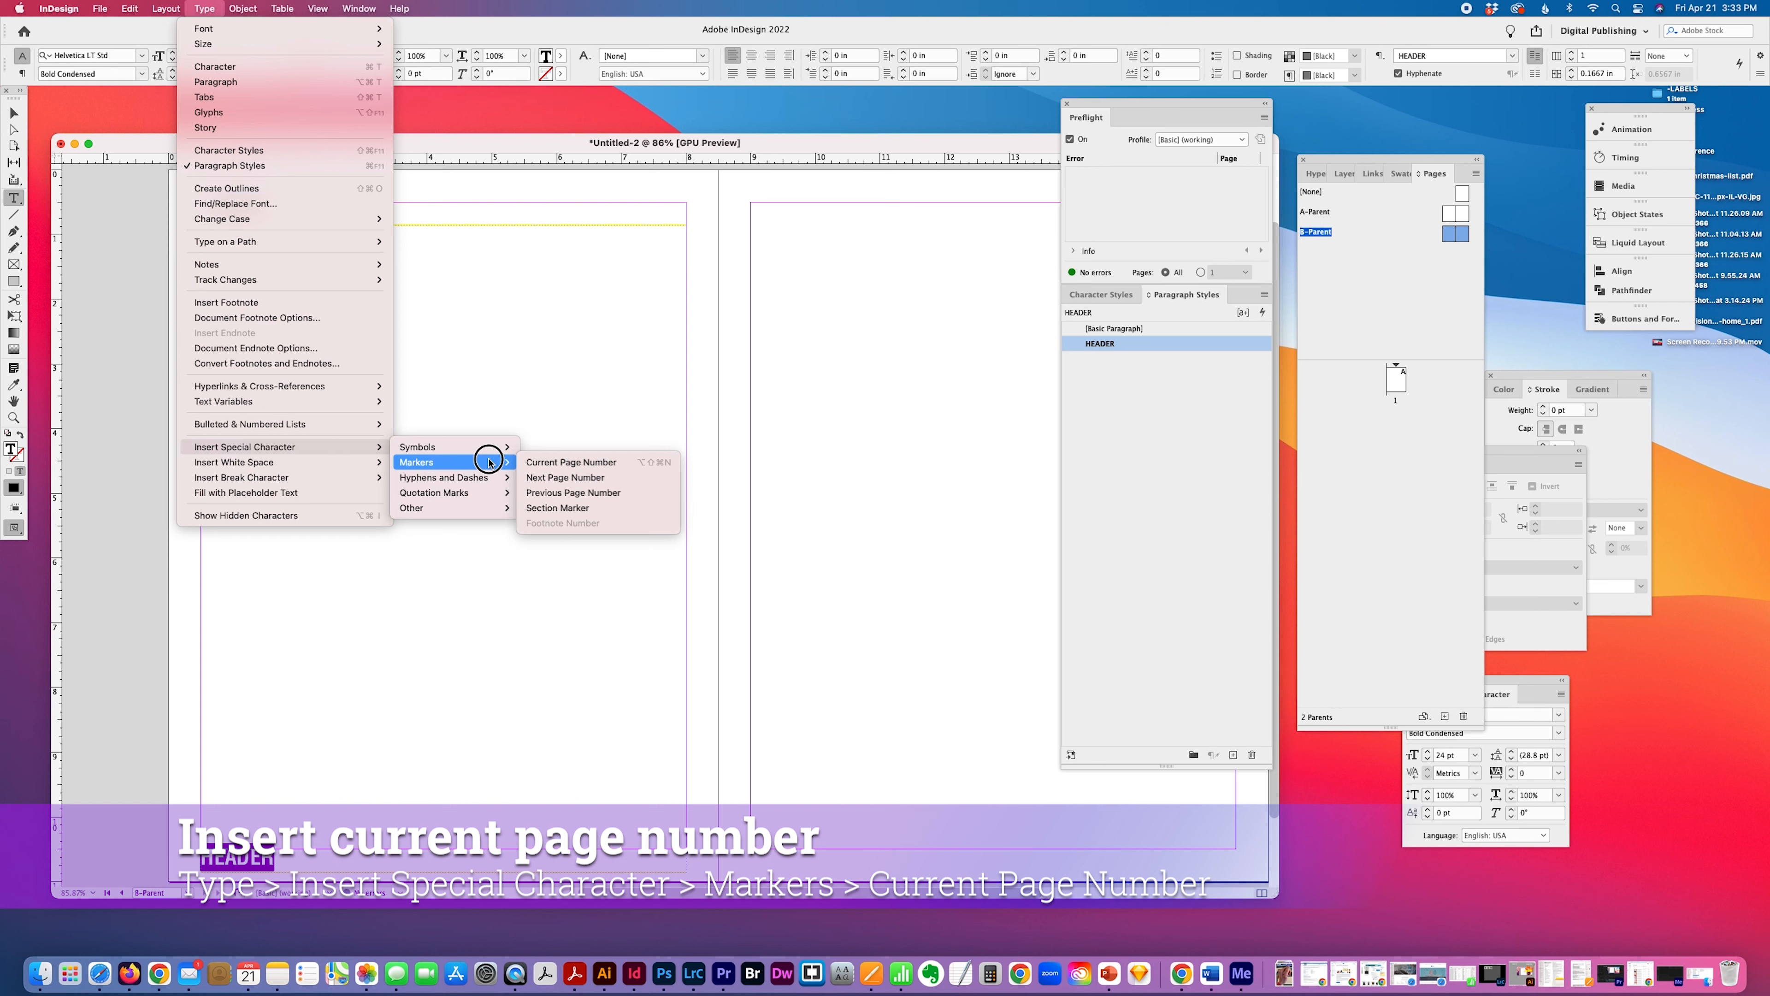
pyautogui.click(535, 464)
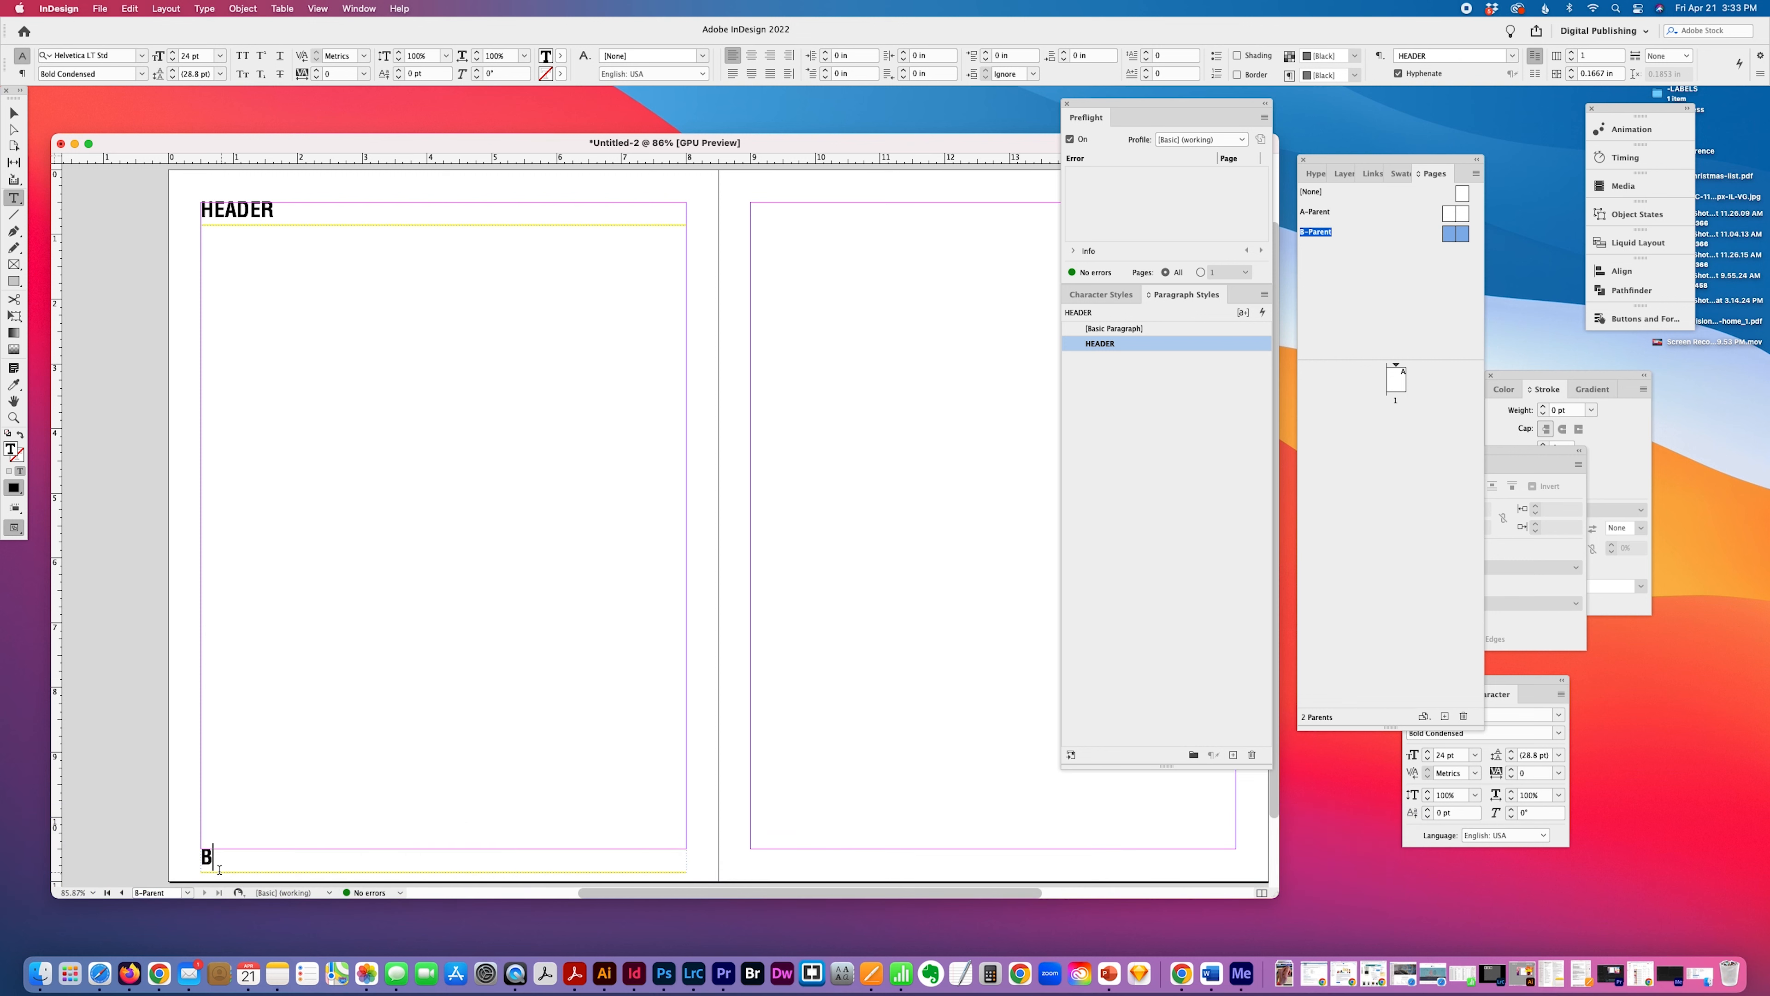
# Start a new paragraph style from the page number text in the bottom frame and name it footer.
pyautogui.click(14, 103)
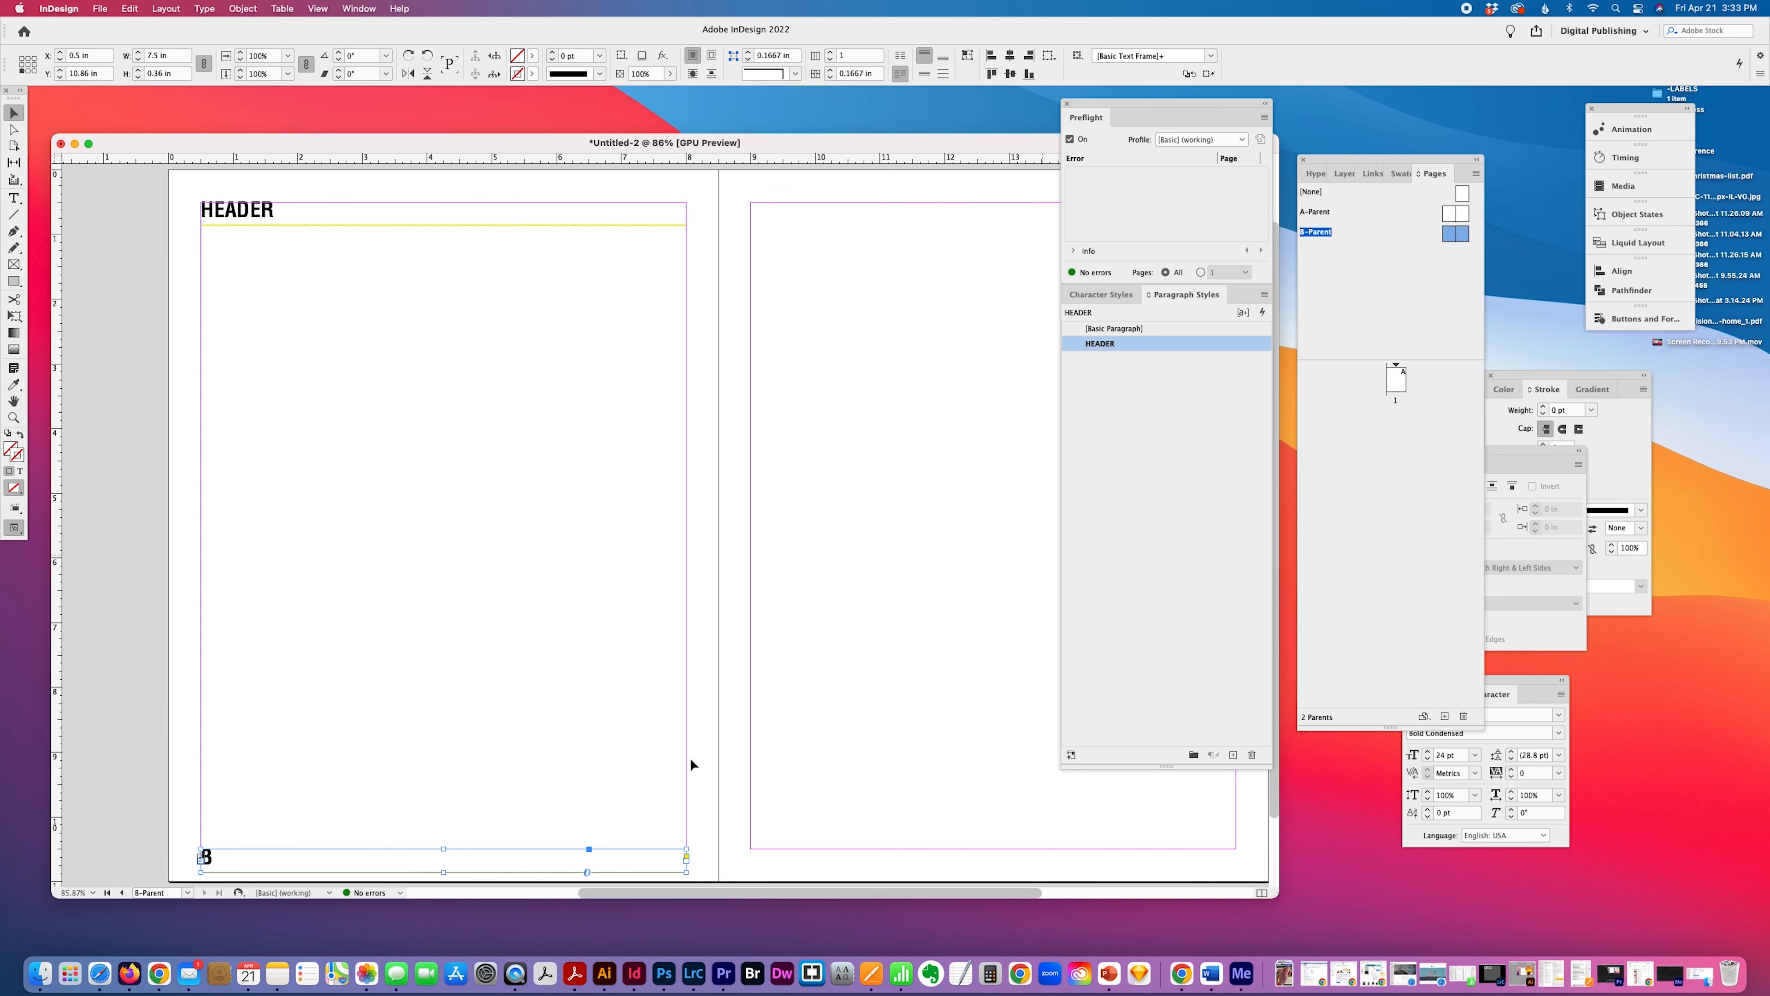
pyautogui.scroll(-2, 528, 735)
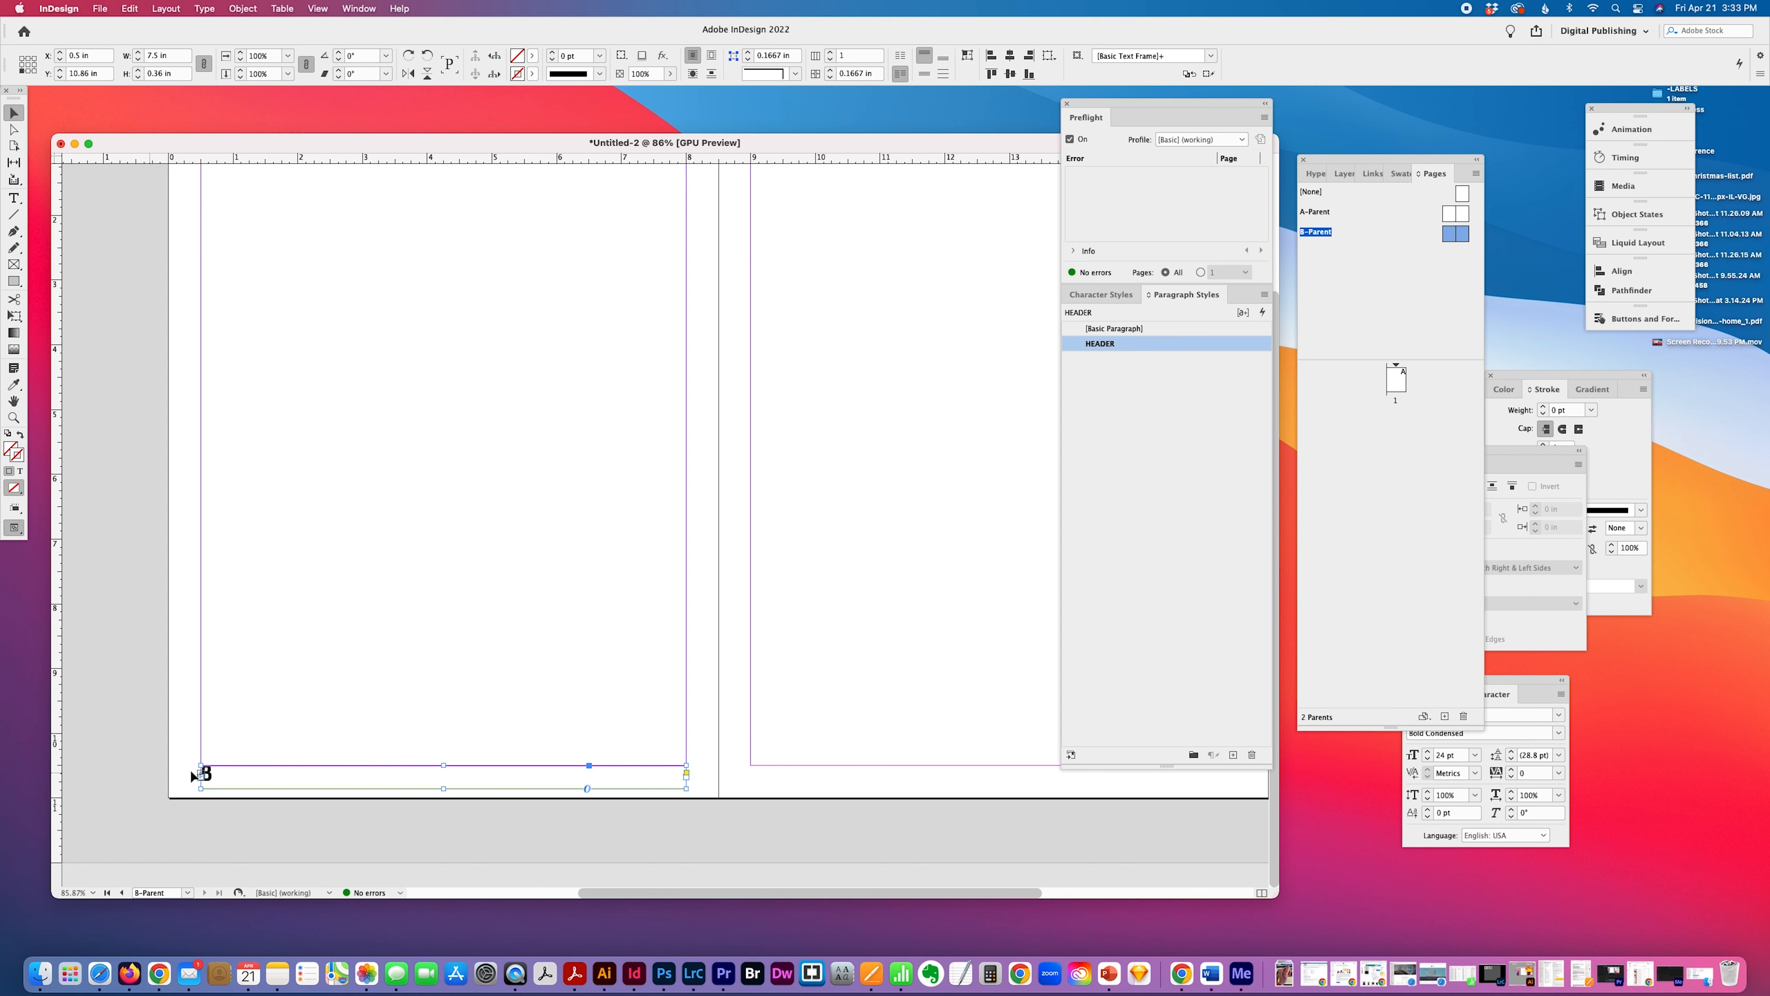
pyautogui.click(13, 199)
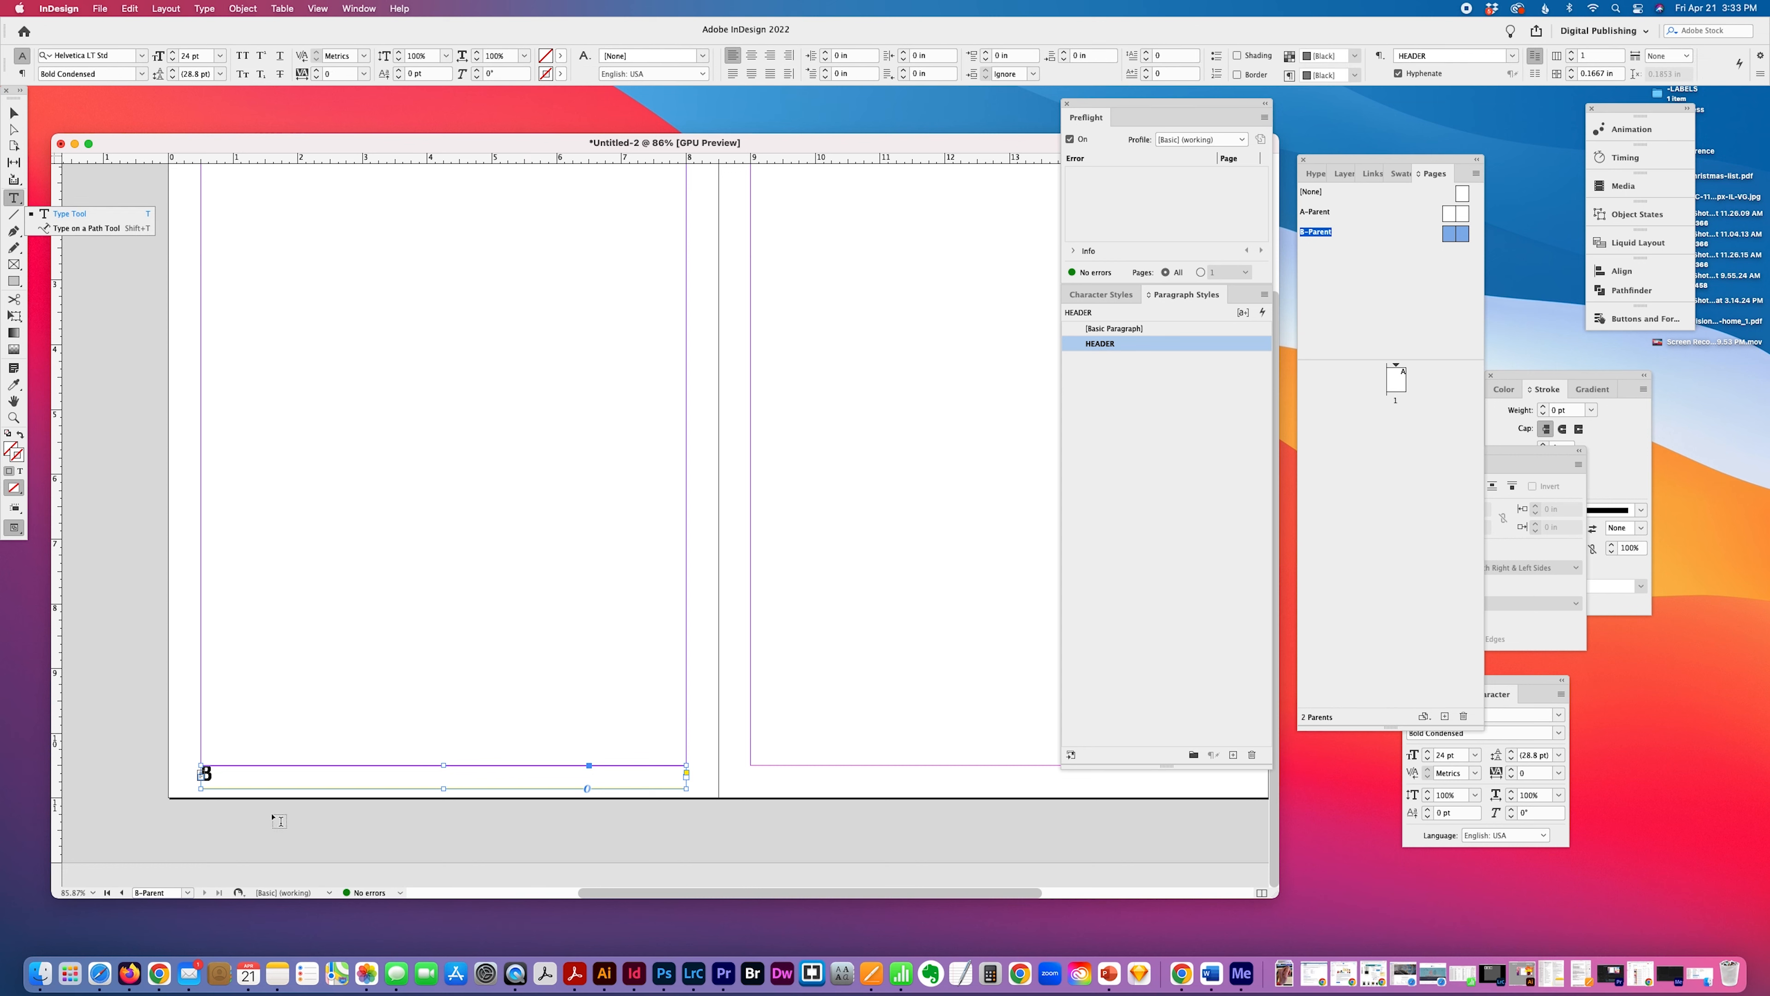
pyautogui.press('super+a')
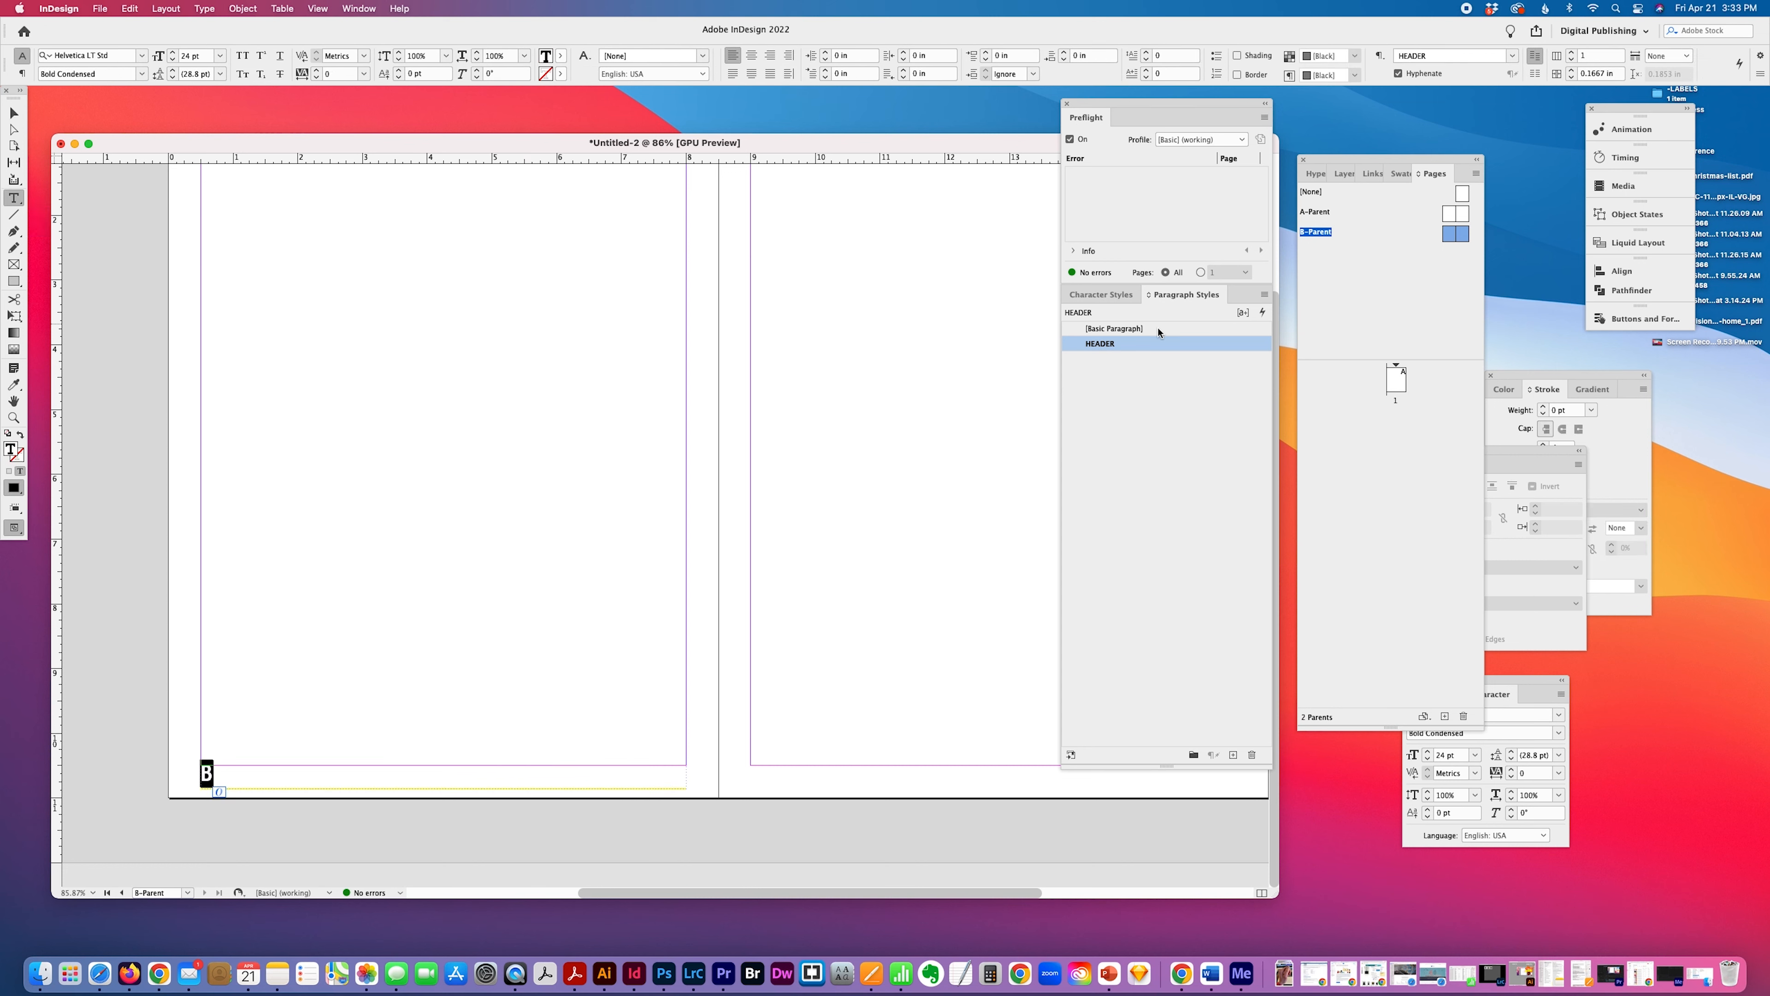
pyautogui.click(1265, 294)
pyautogui.click(1290, 305)
pyautogui.write('FO')
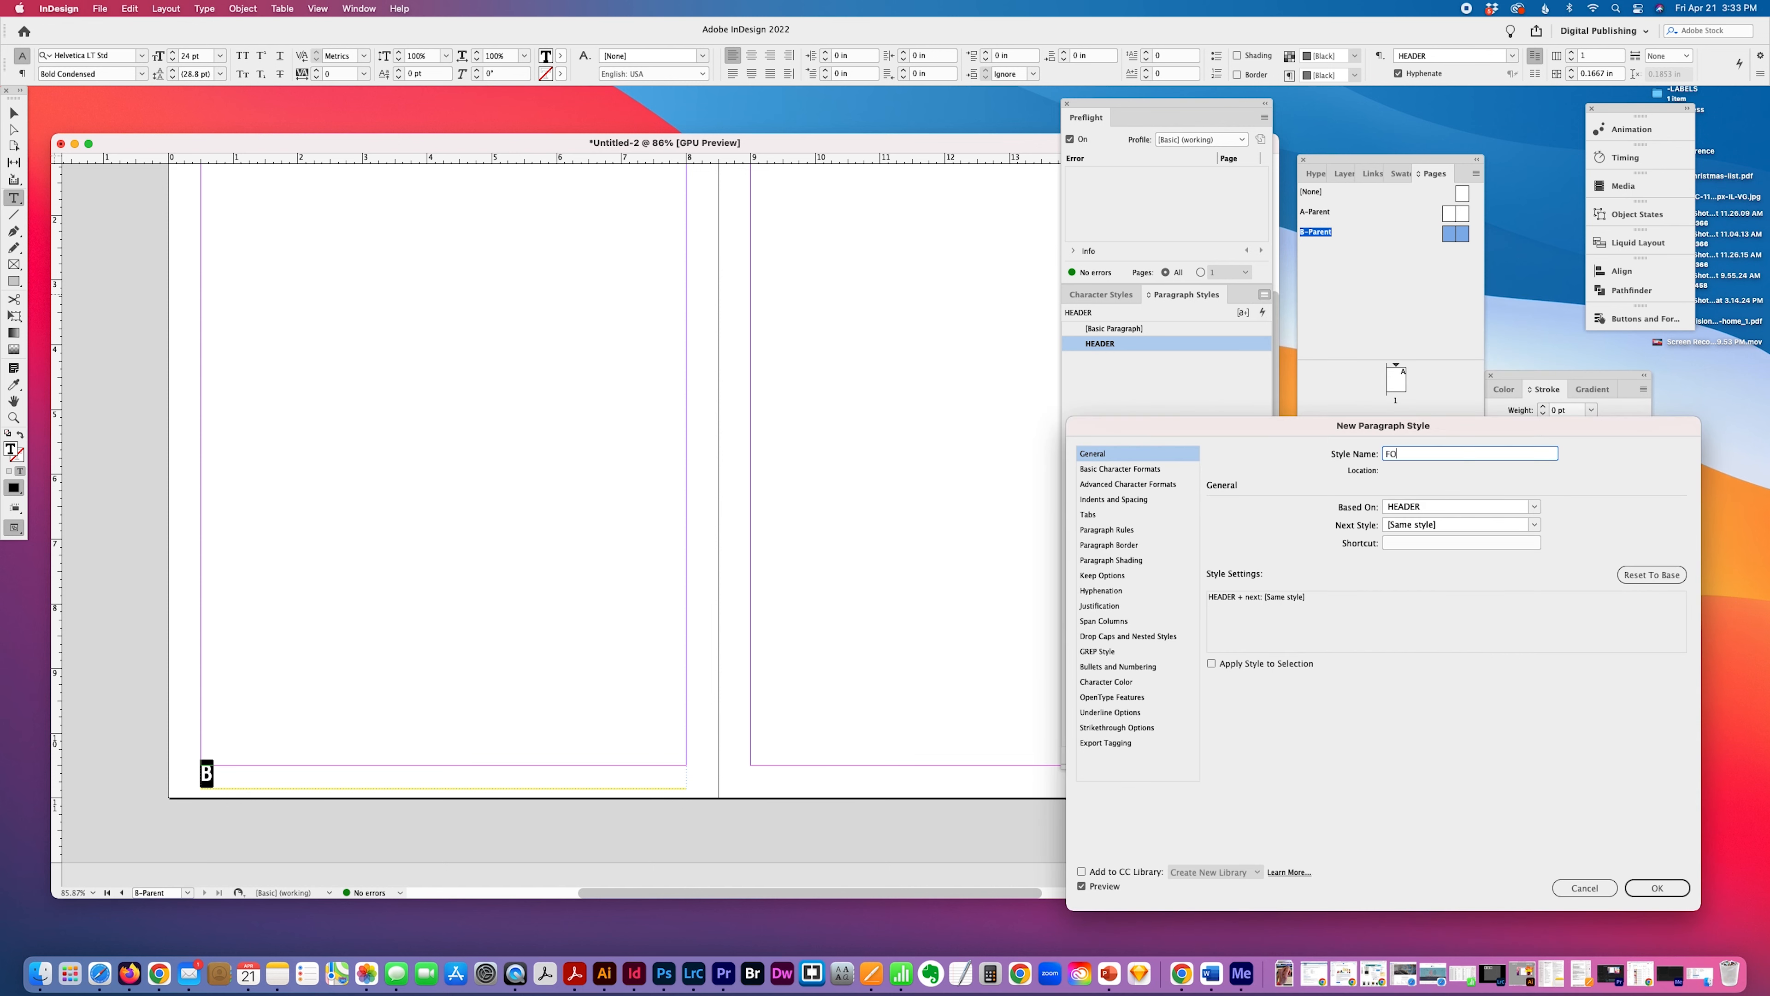
pyautogui.press('BackSpace')
pyautogui.press('BackSpace')
pyautogui.press('BackSpace')
# Set the footer style's font style to Condensed and its size to 10 pt.
pyautogui.click(1119, 468)
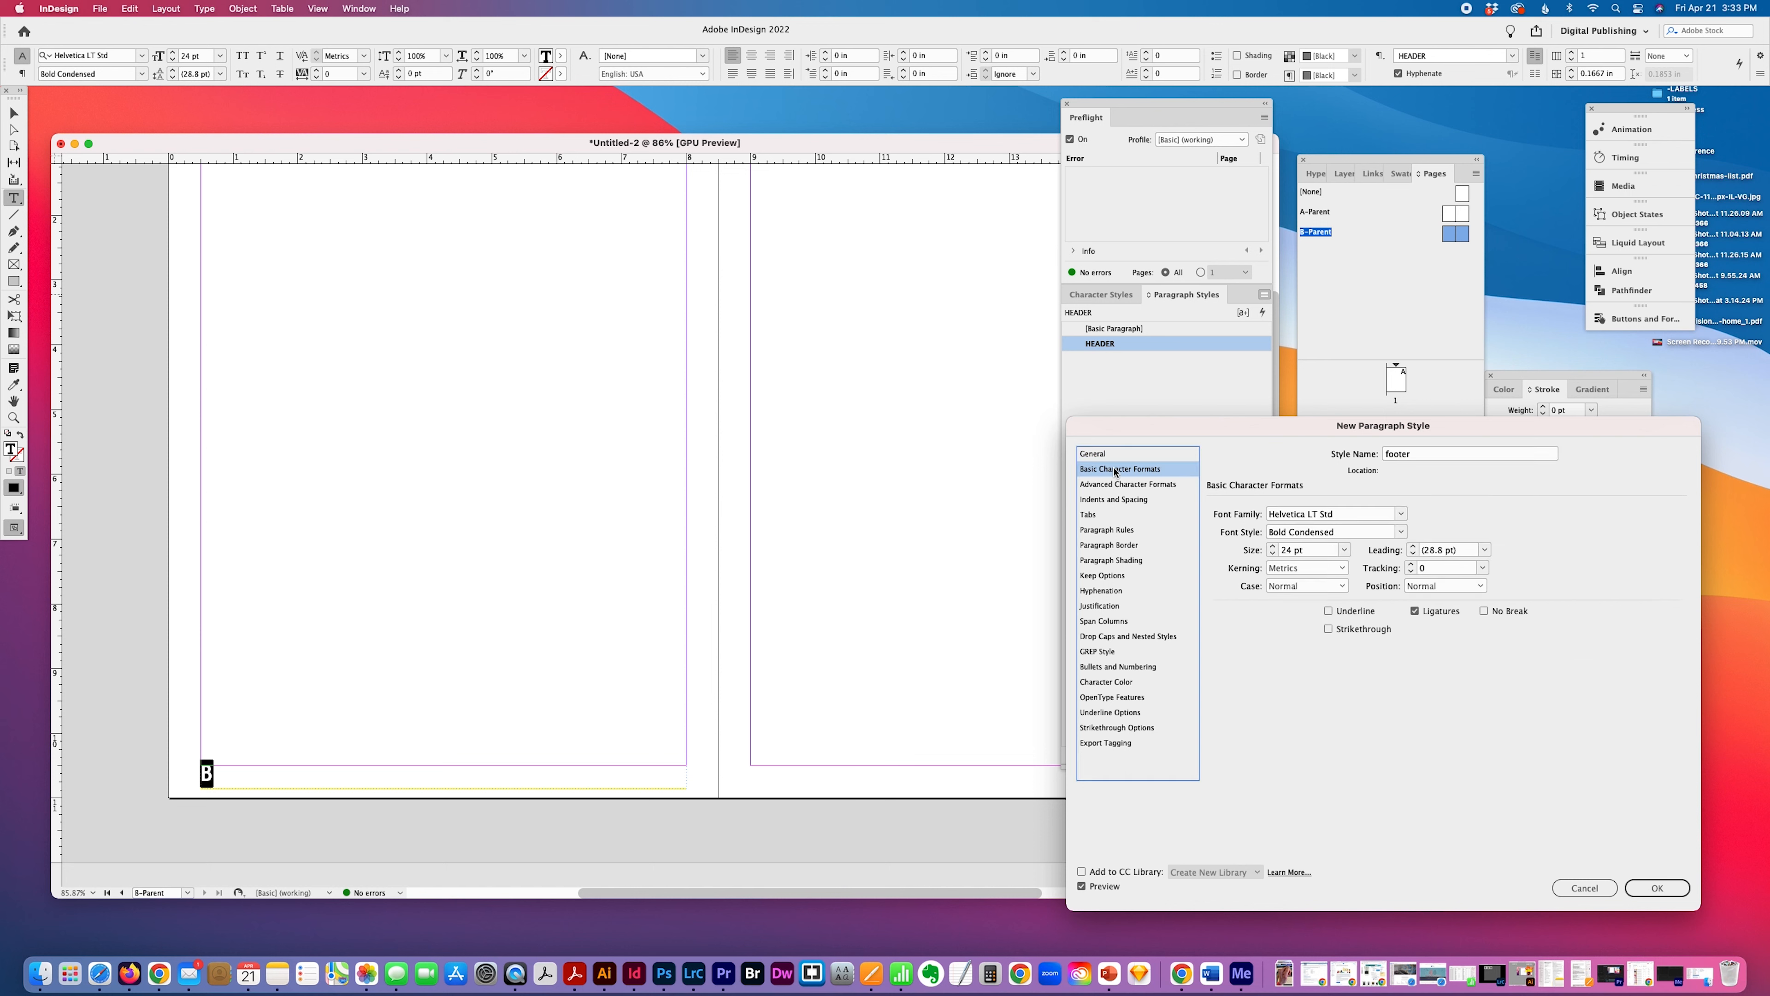
pyautogui.click(1399, 532)
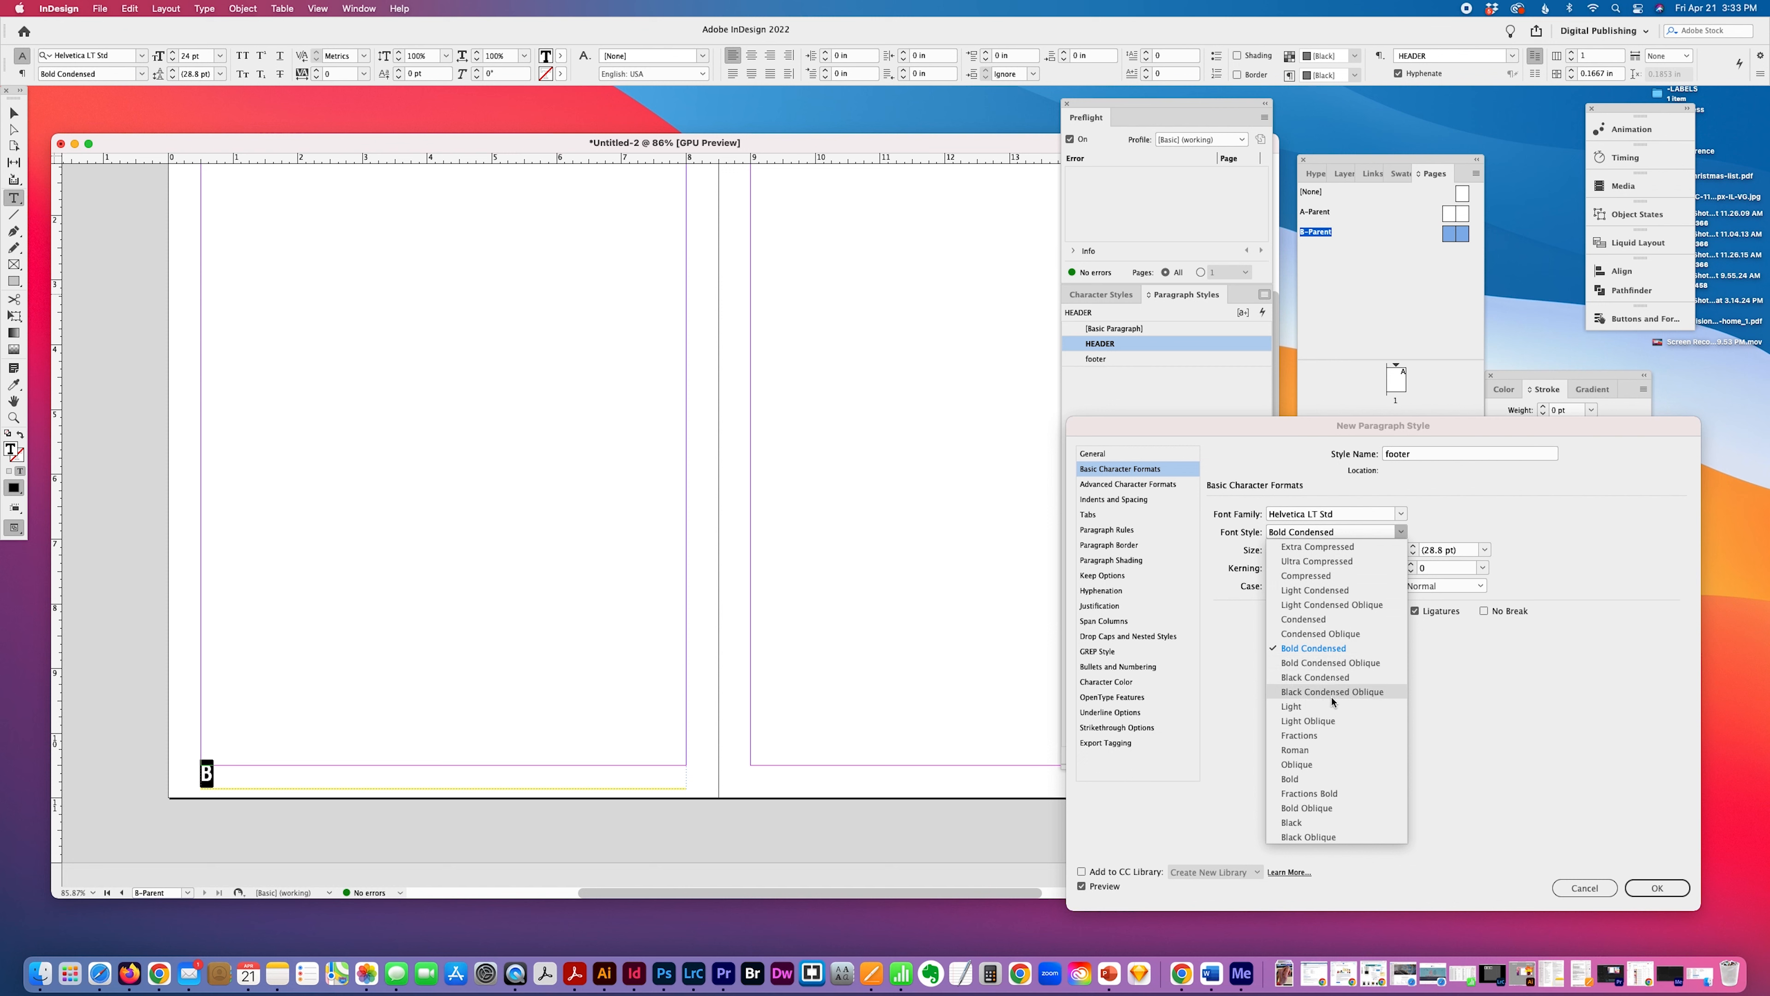
pyautogui.click(1313, 750)
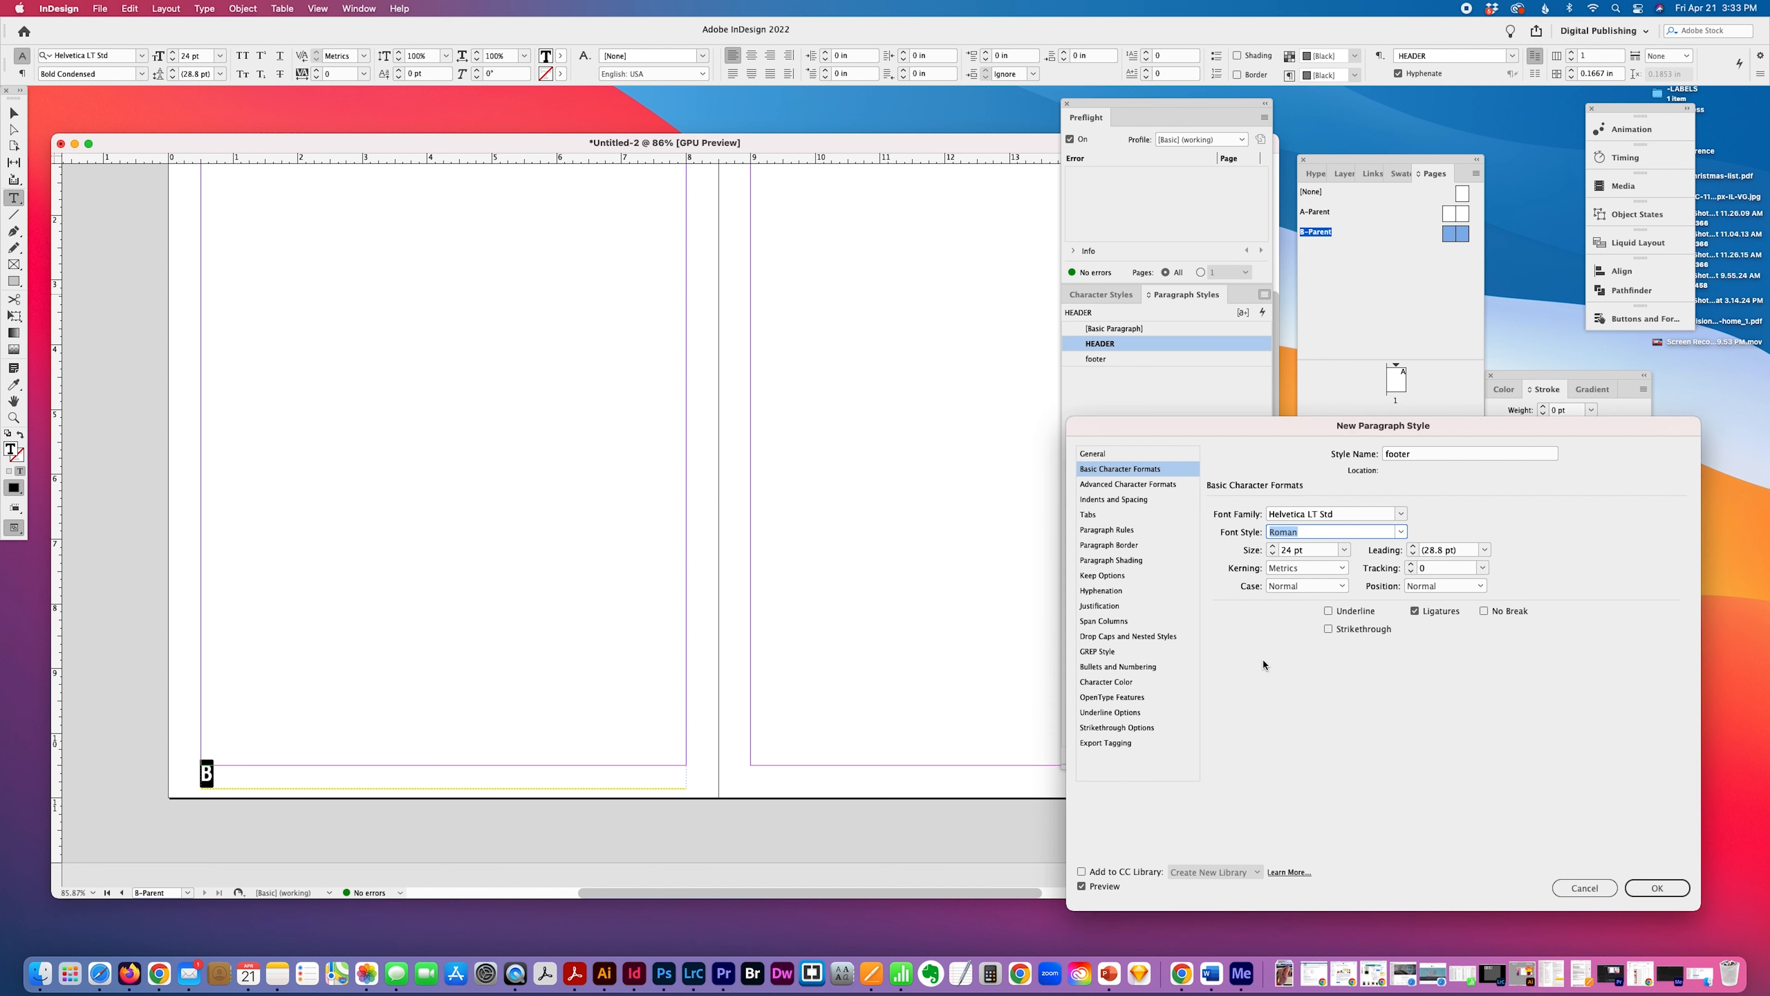
pyautogui.click(1400, 533)
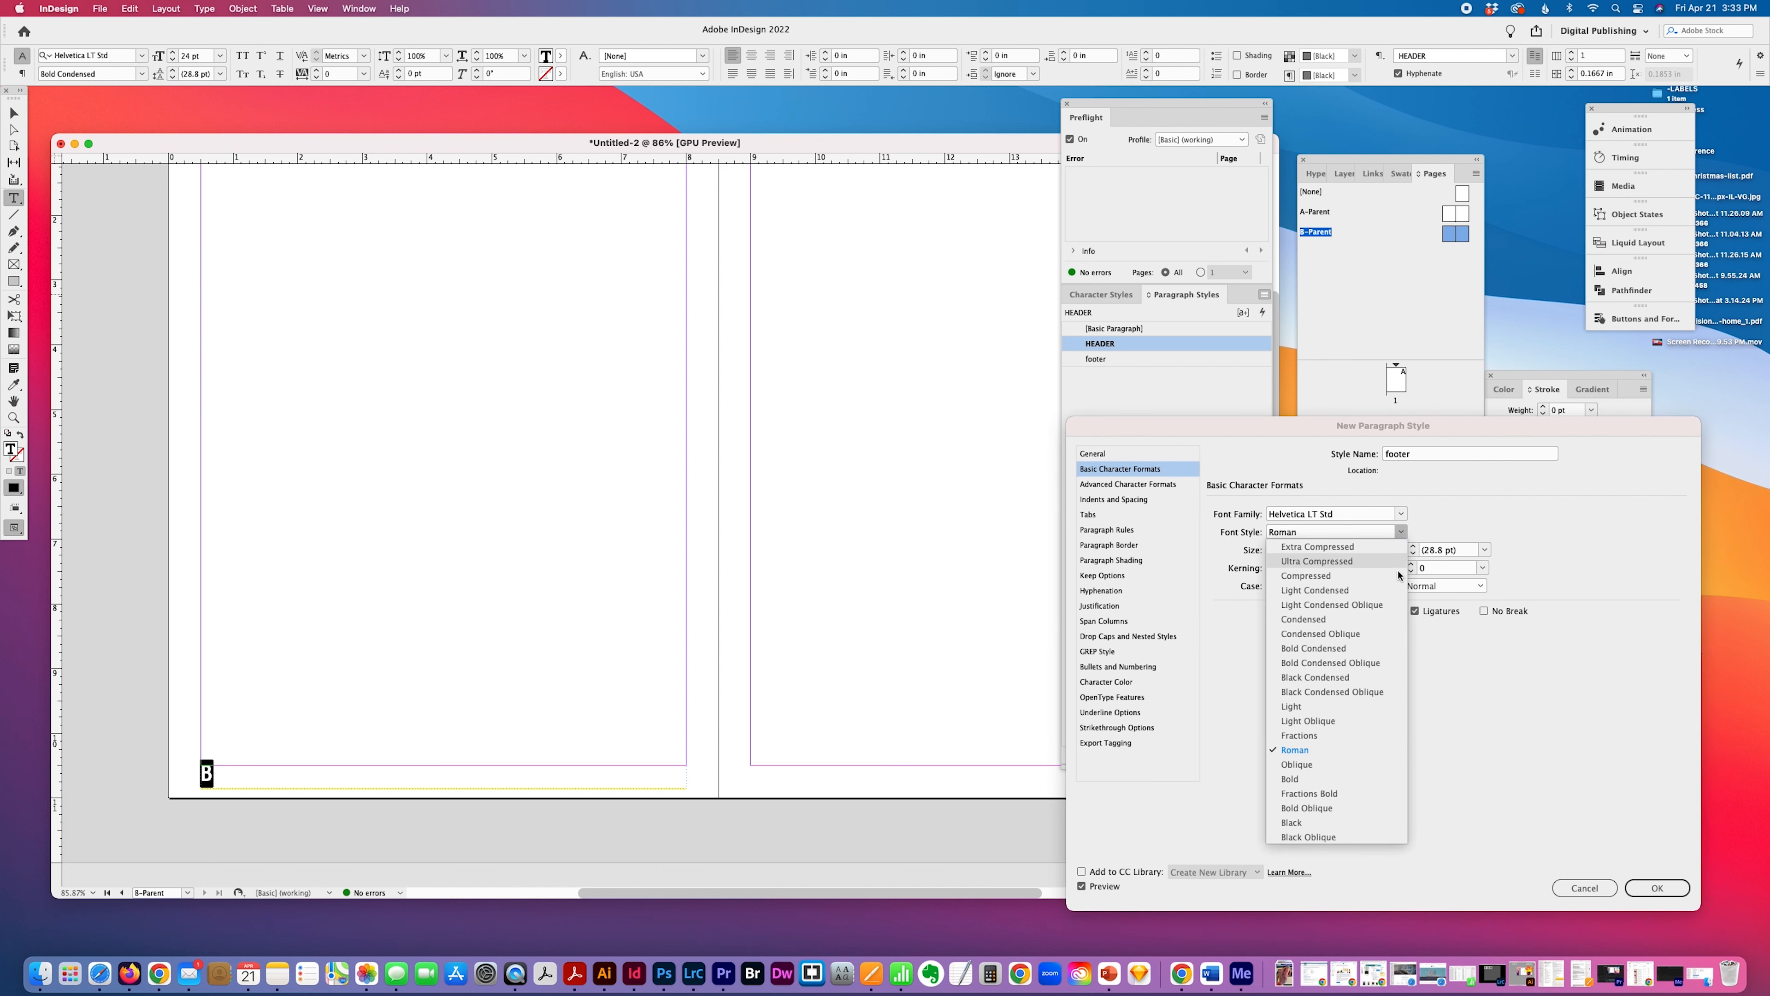
pyautogui.click(1378, 619)
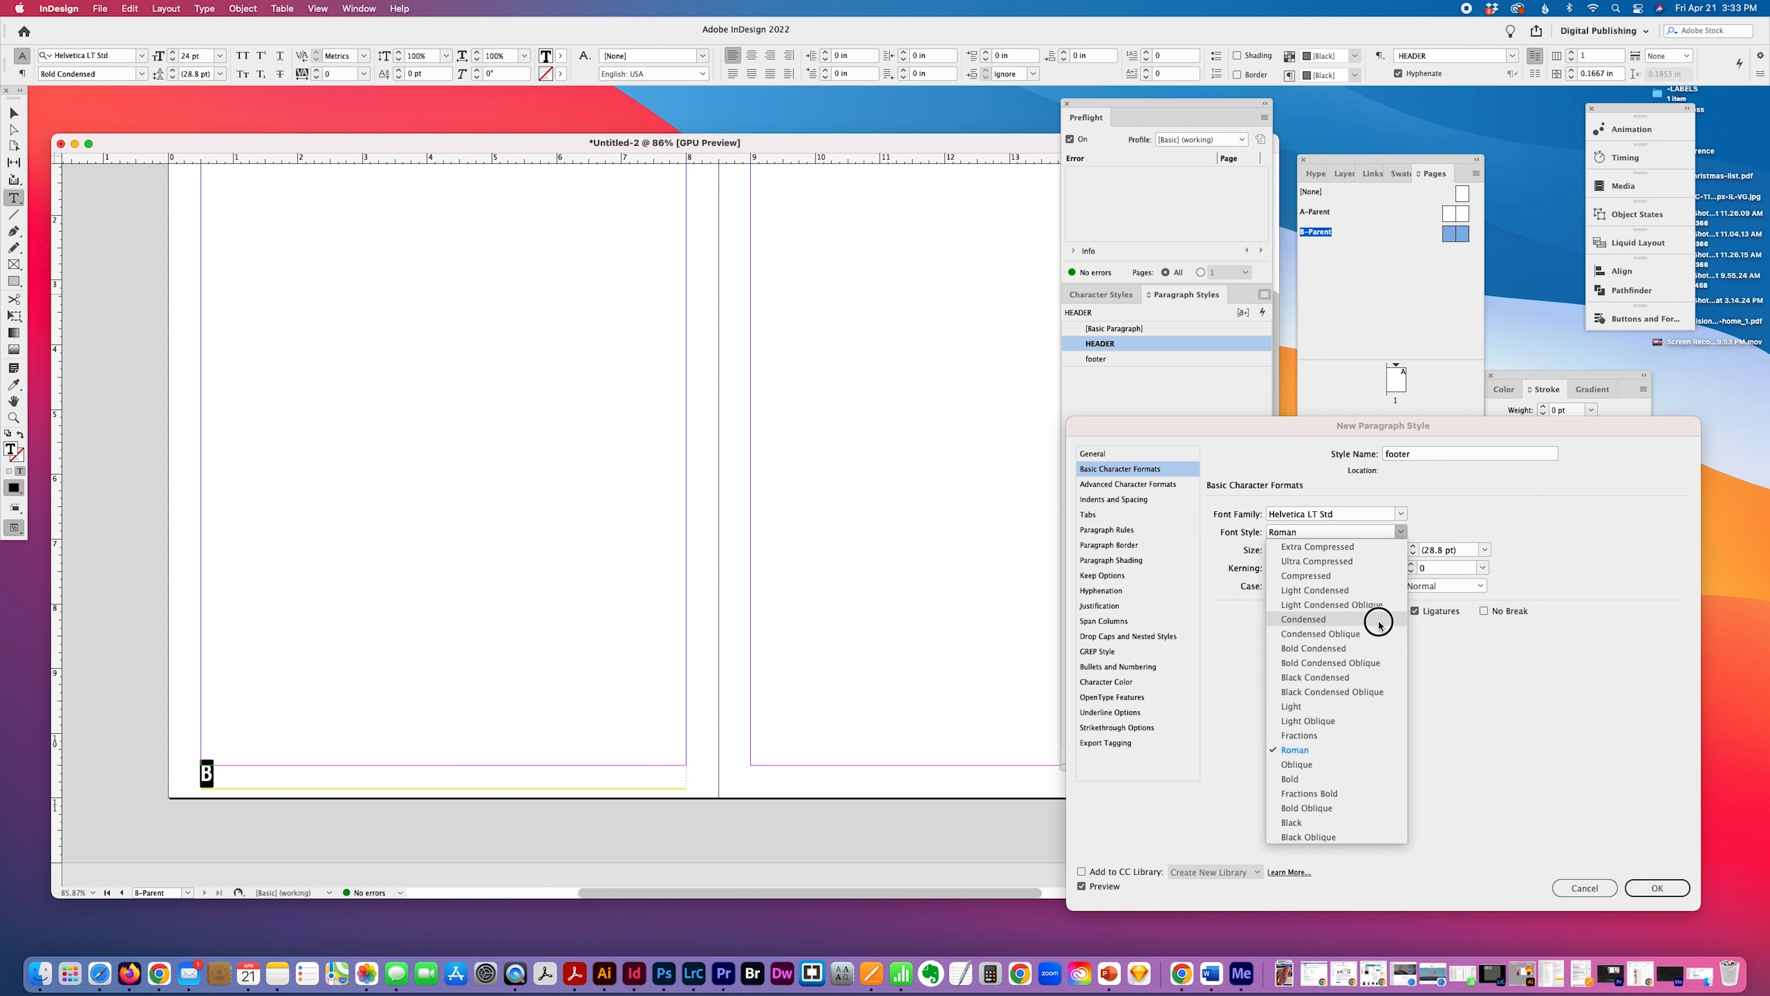
pyautogui.press('Tab')
pyautogui.write('10')
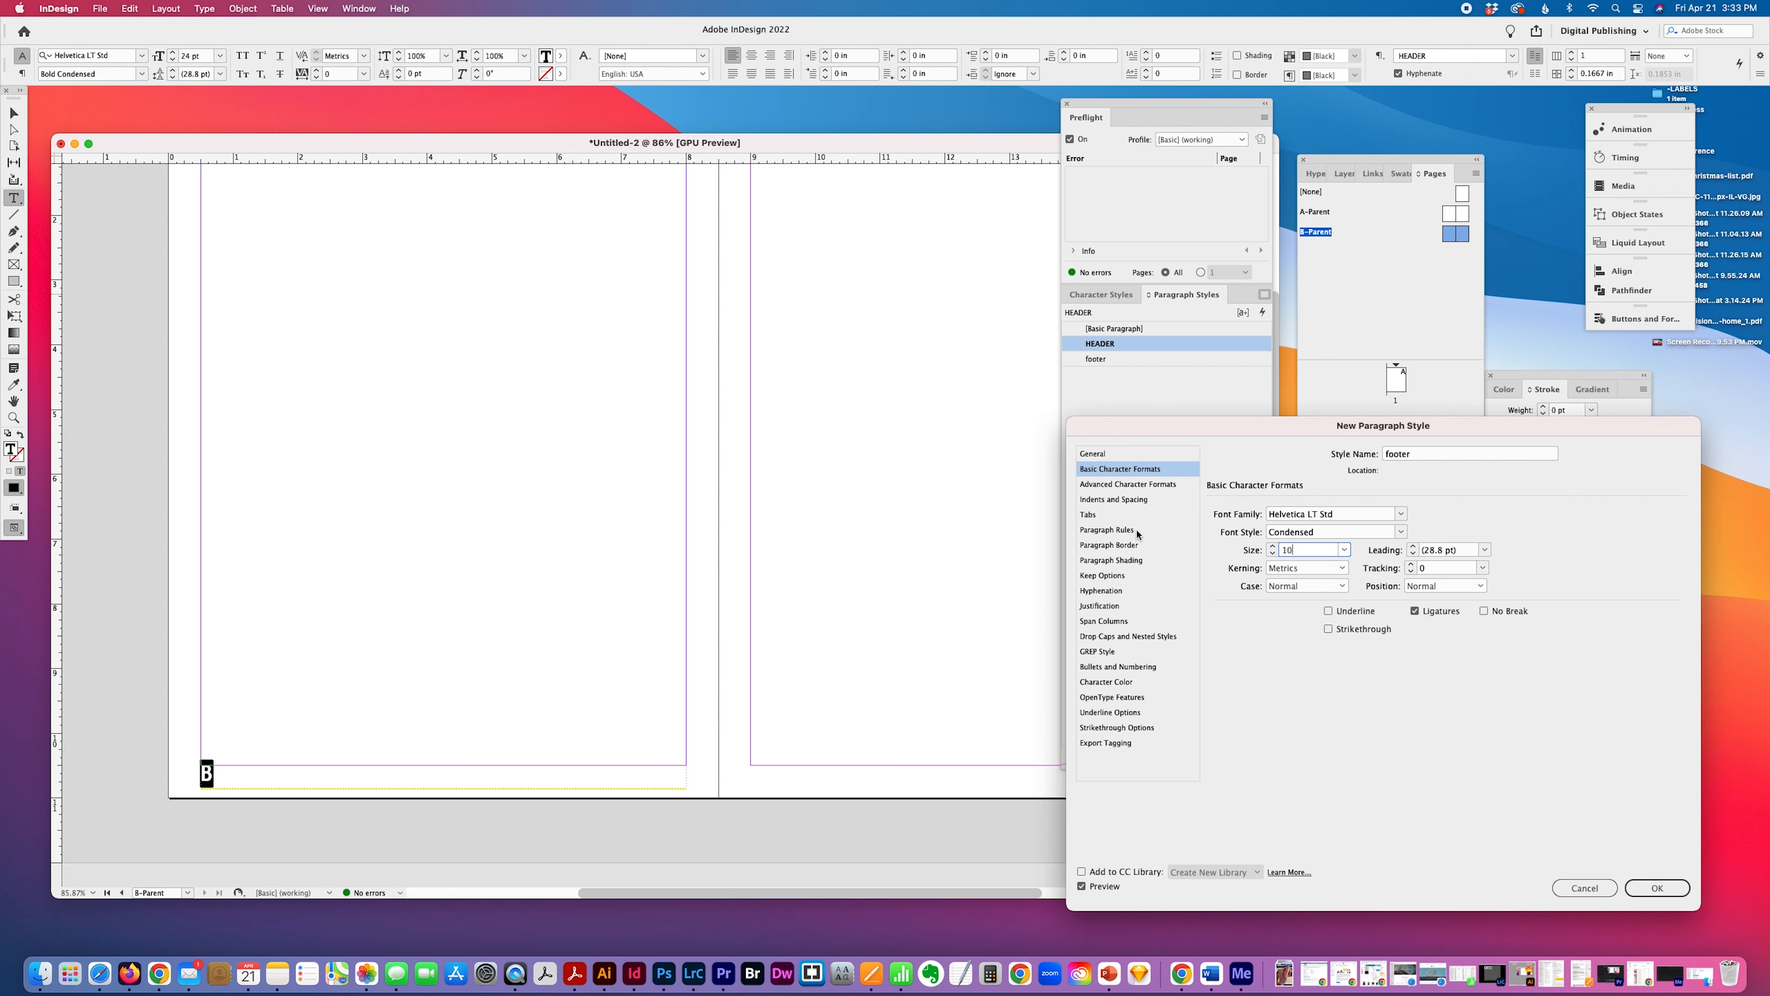
# Turn off the paragraph rule in the footer style, save the style and apply it to the page number text.
pyautogui.click(1106, 532)
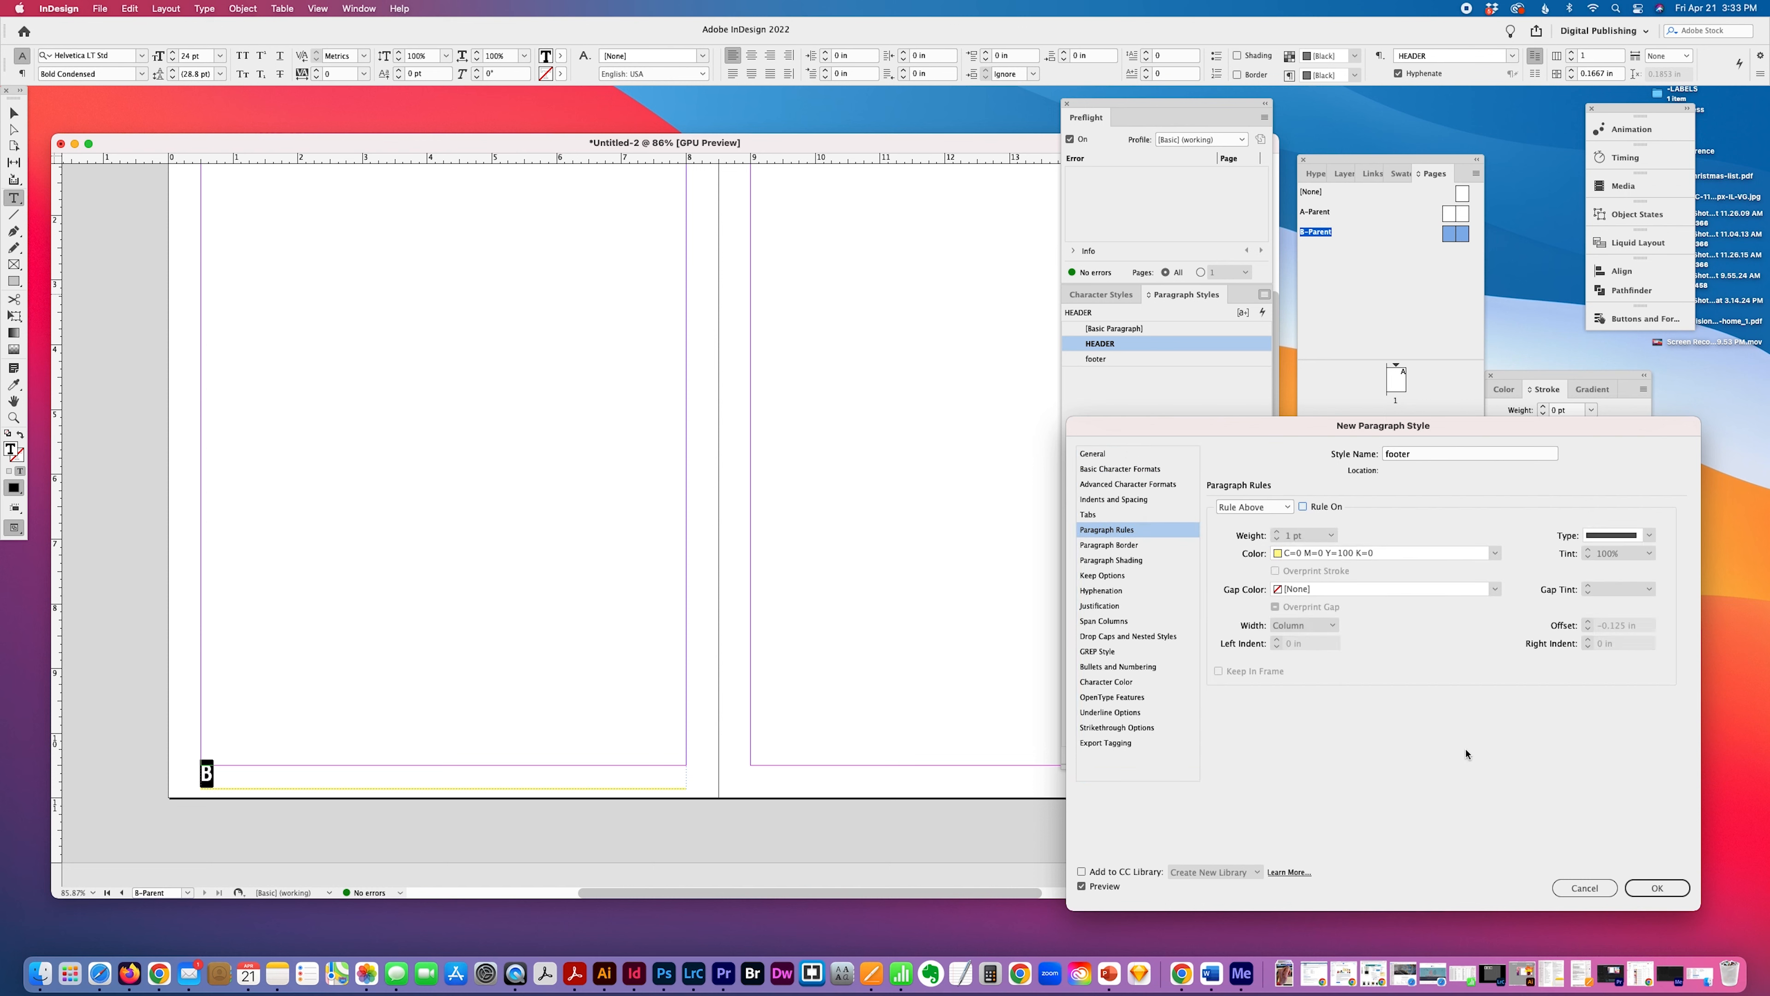
pyautogui.click(1654, 888)
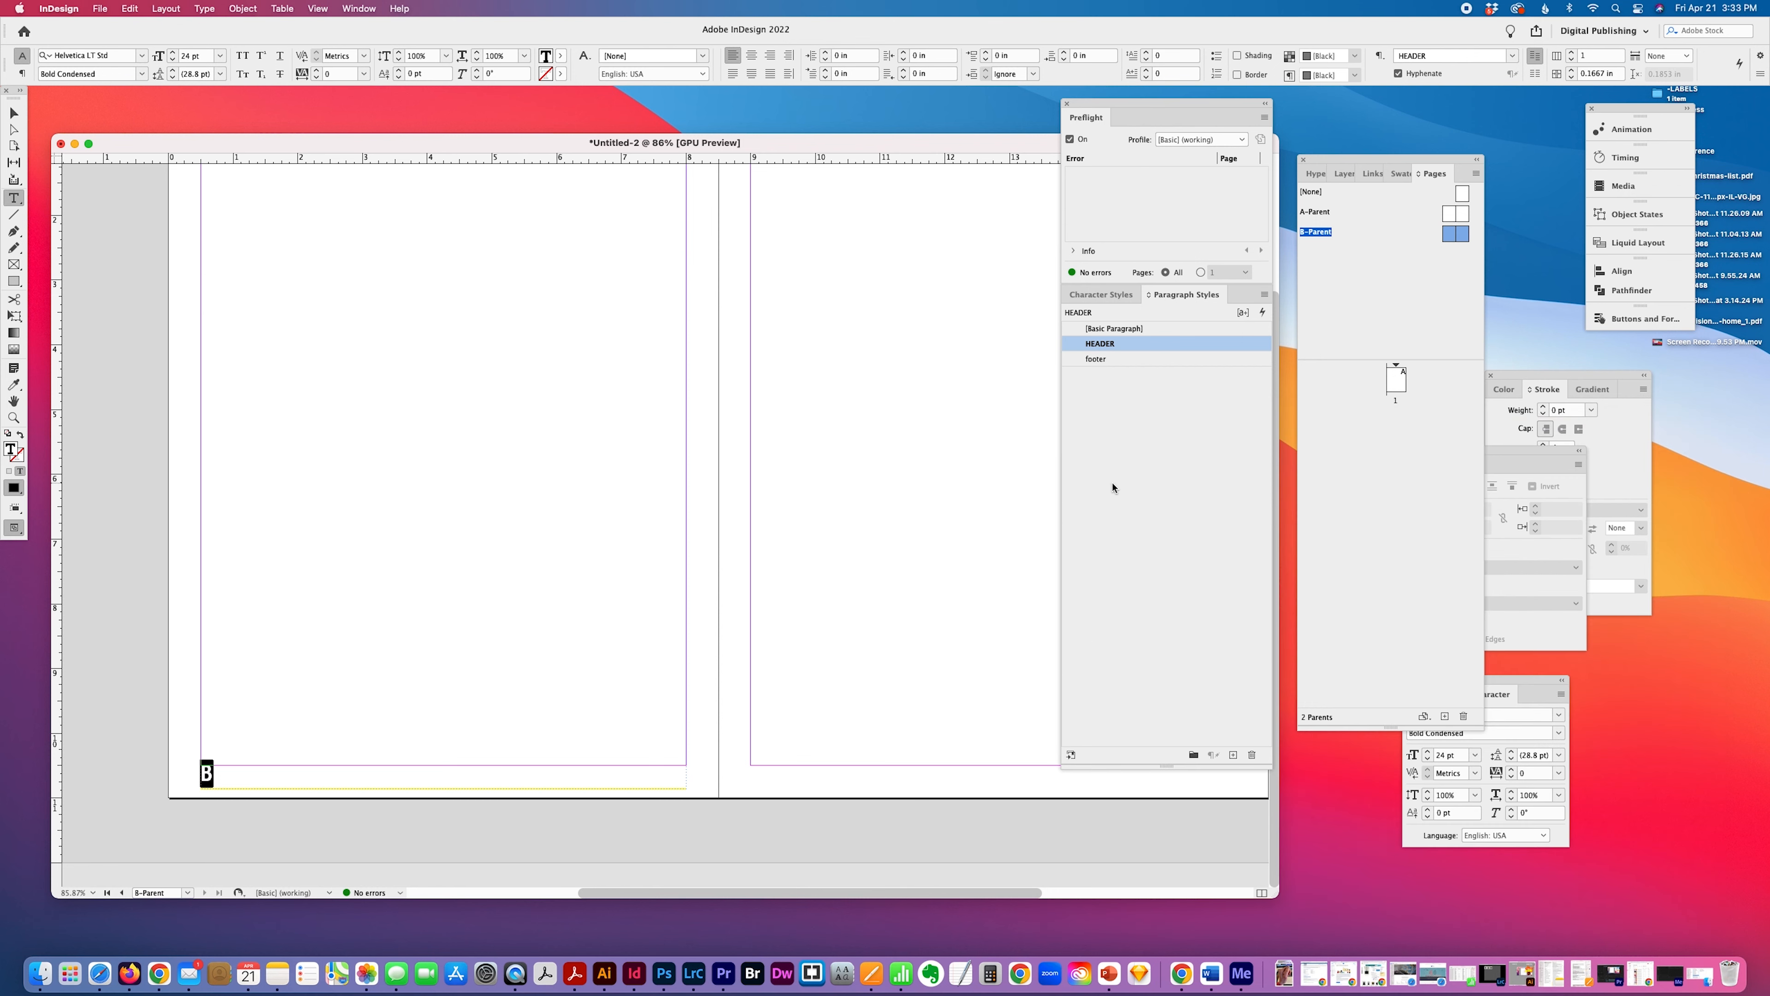
pyautogui.click(1149, 358)
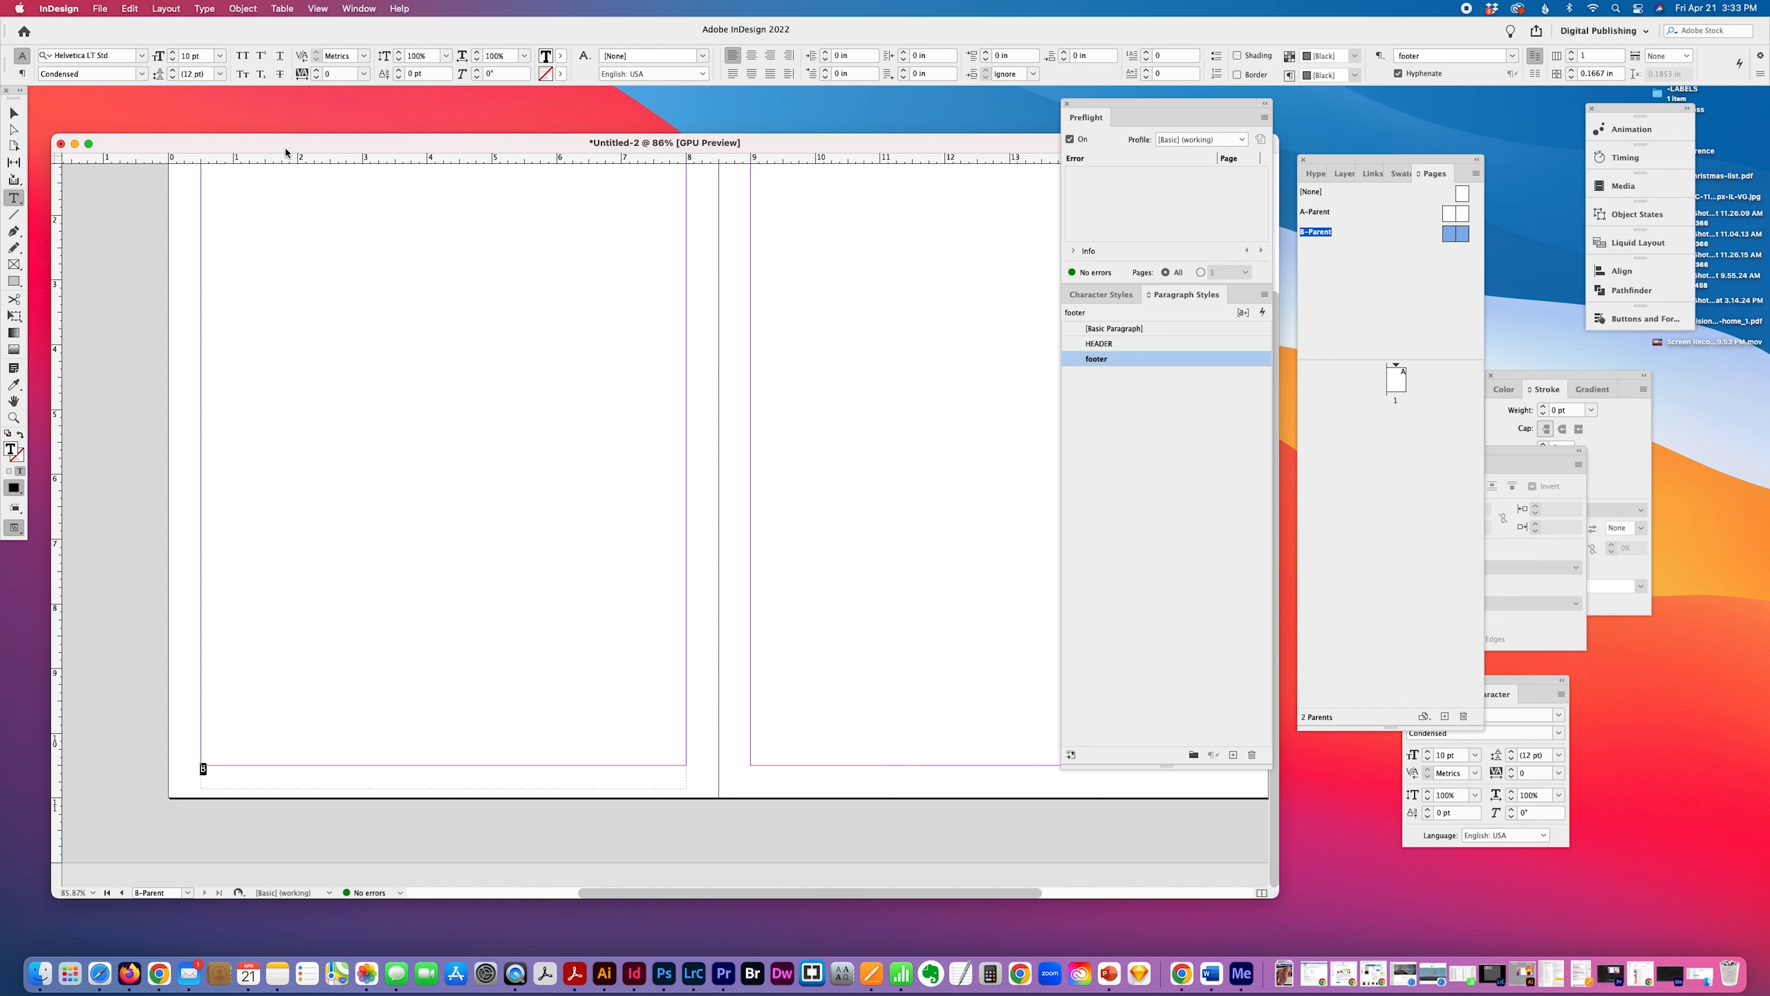
pyautogui.scroll(2, 623, 237)
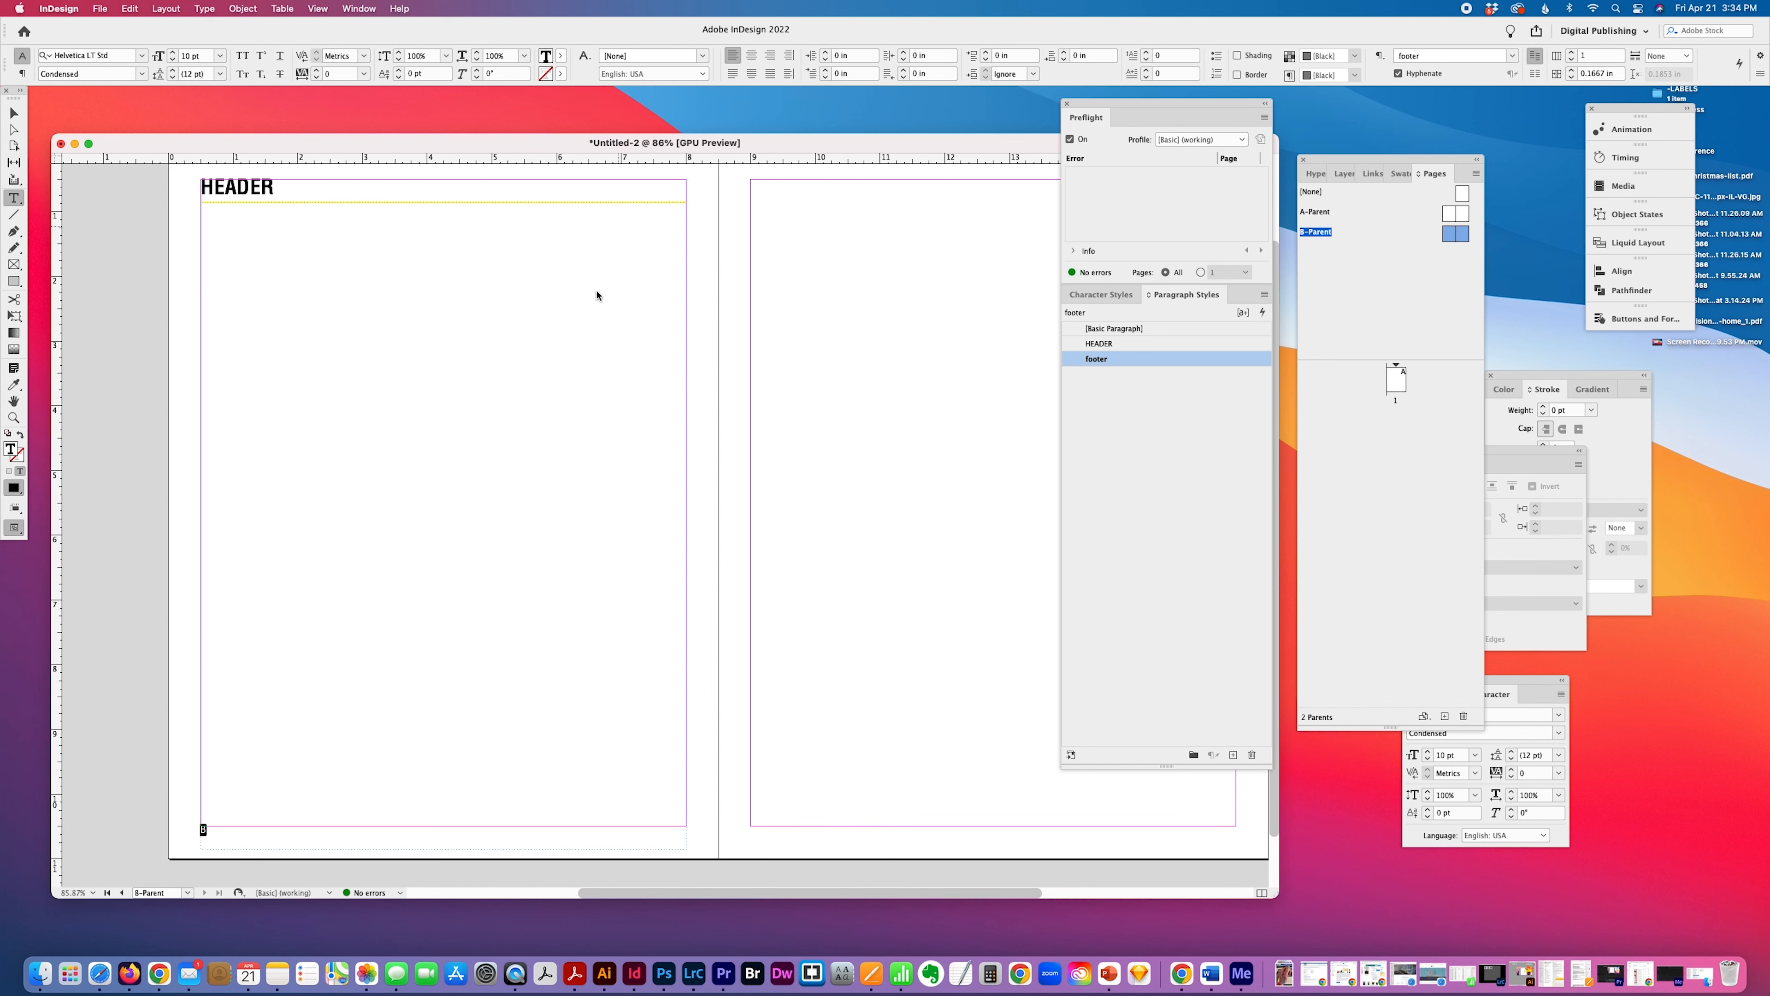
# Save the document as 86-A-In-parent-pages_2 and move the Paragraph Styles panel group clear of the spread's right page.
pyautogui.press('super+s')
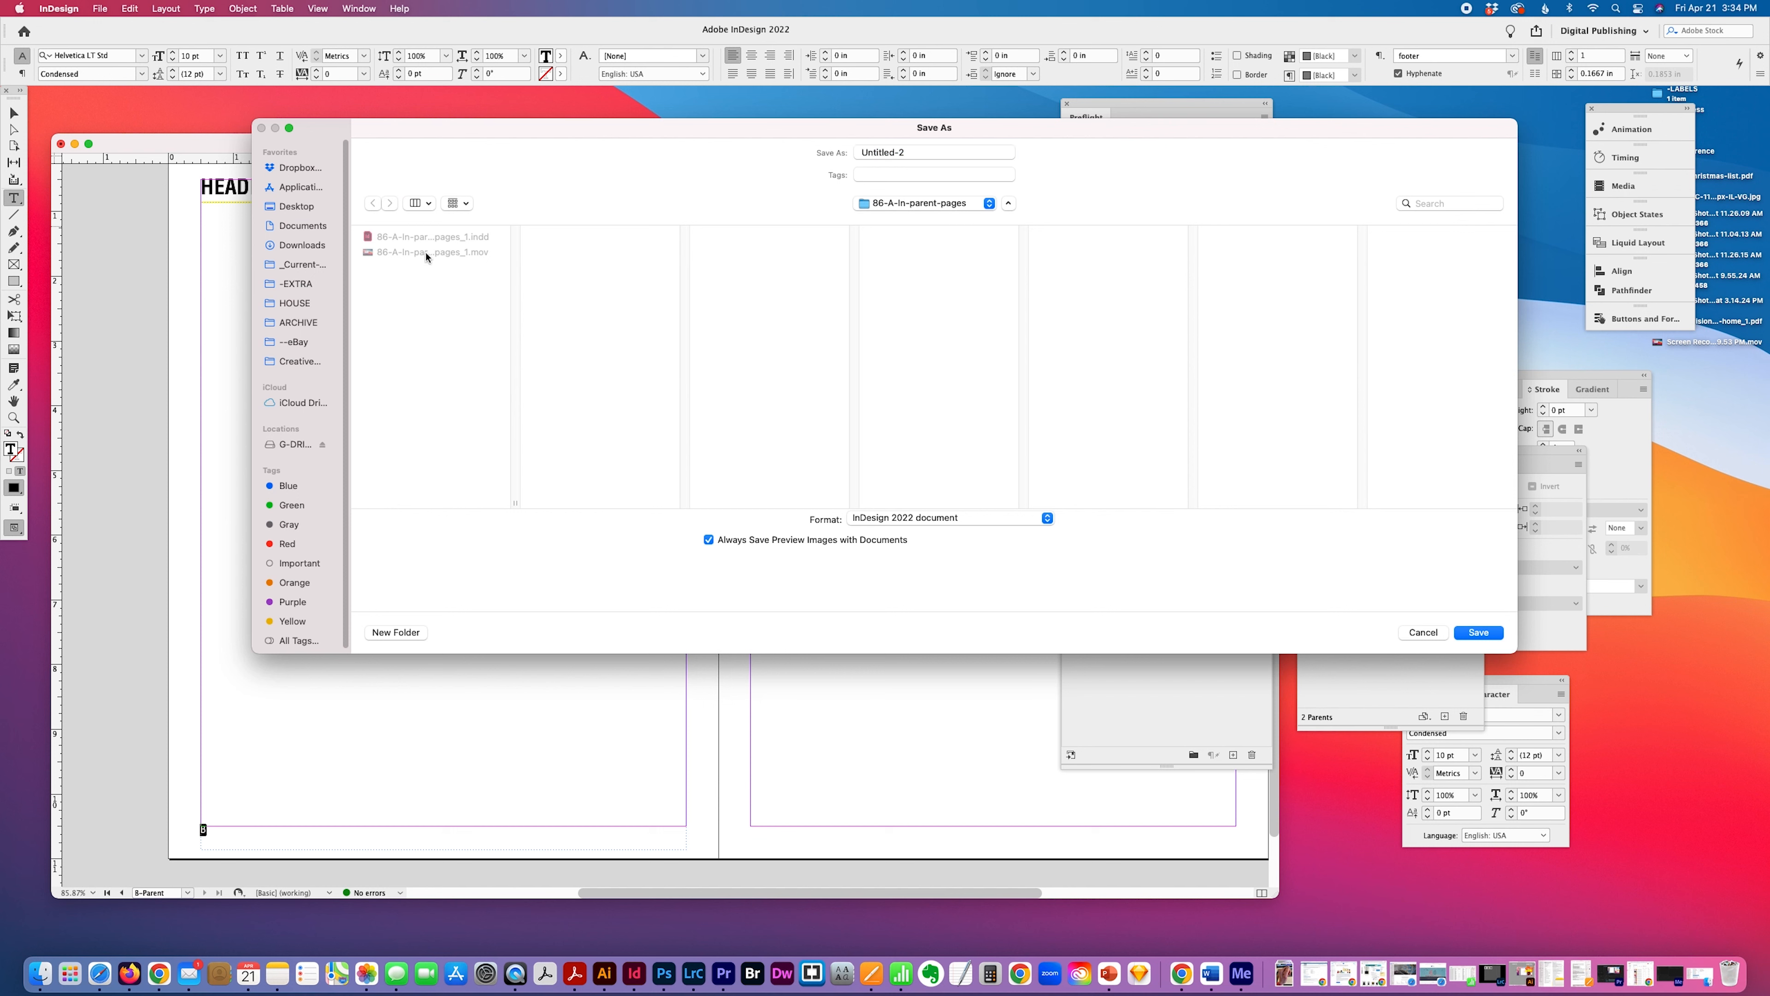
pyautogui.click(427, 256)
pyautogui.click(957, 155)
pyautogui.press('BackSpace')
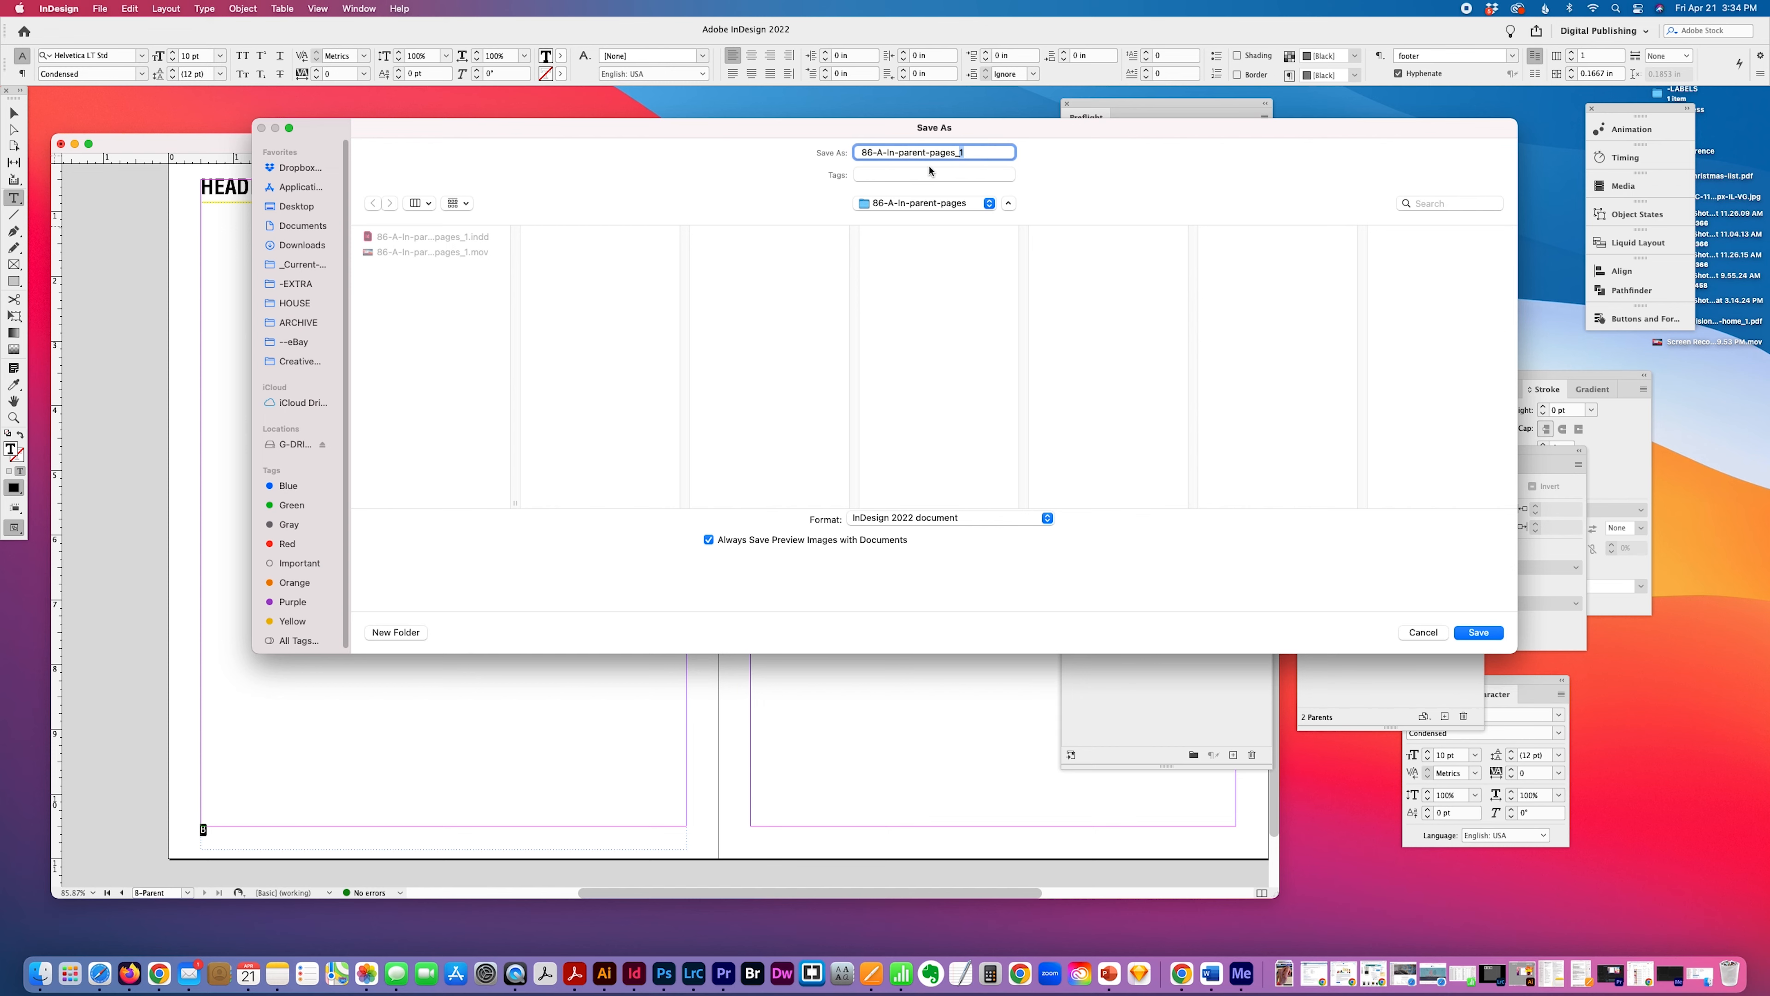
pyautogui.write('2')
pyautogui.press('Return')
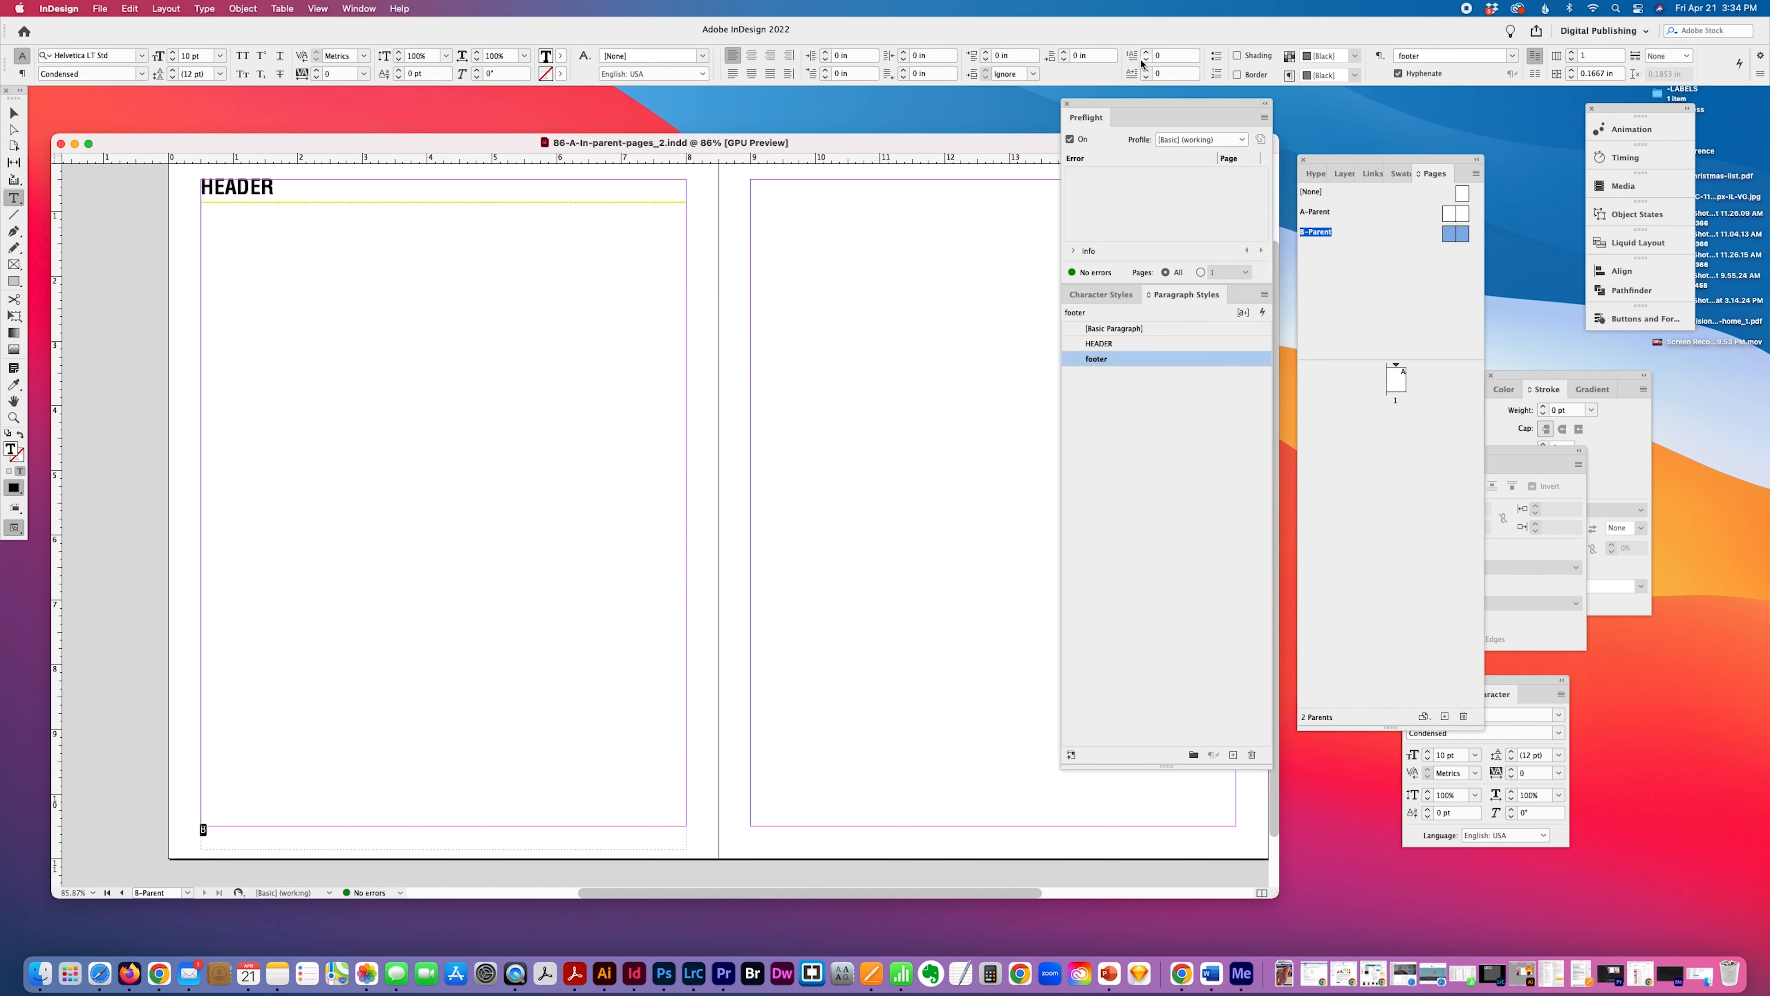
pyautogui.moveTo(1131, 104); pyautogui.dragTo(1460, 223)
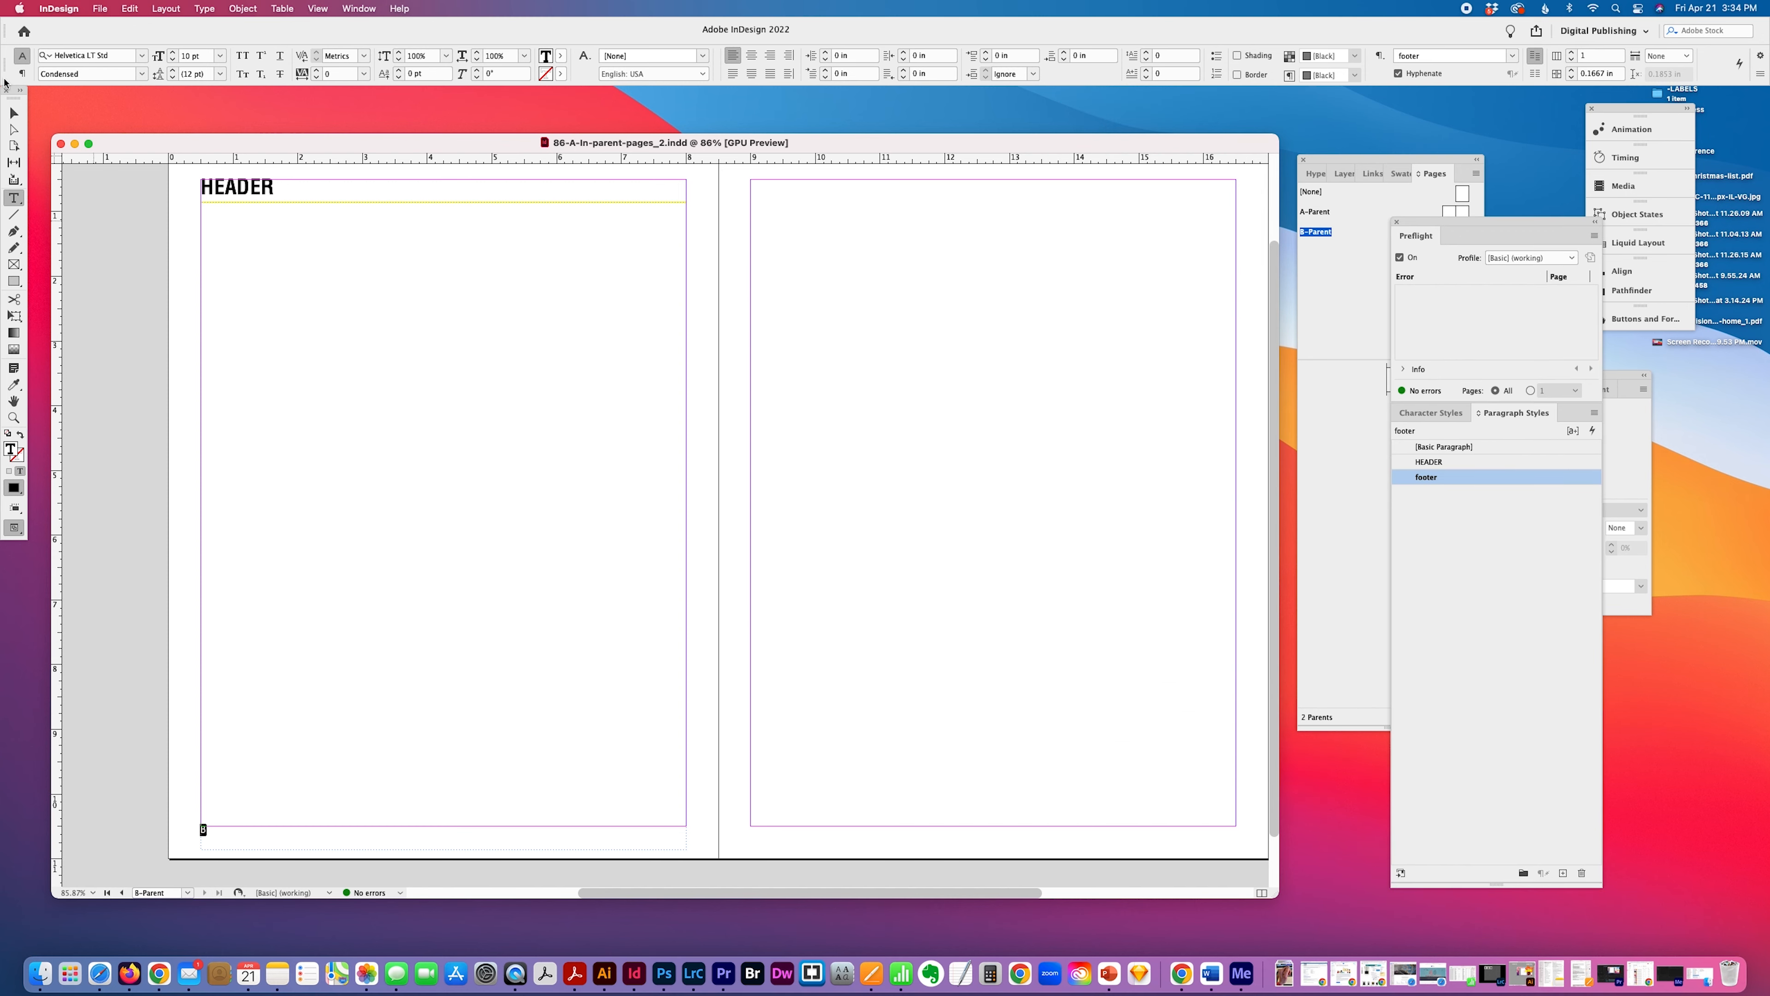
pyautogui.click(16, 108)
pyautogui.click(259, 195)
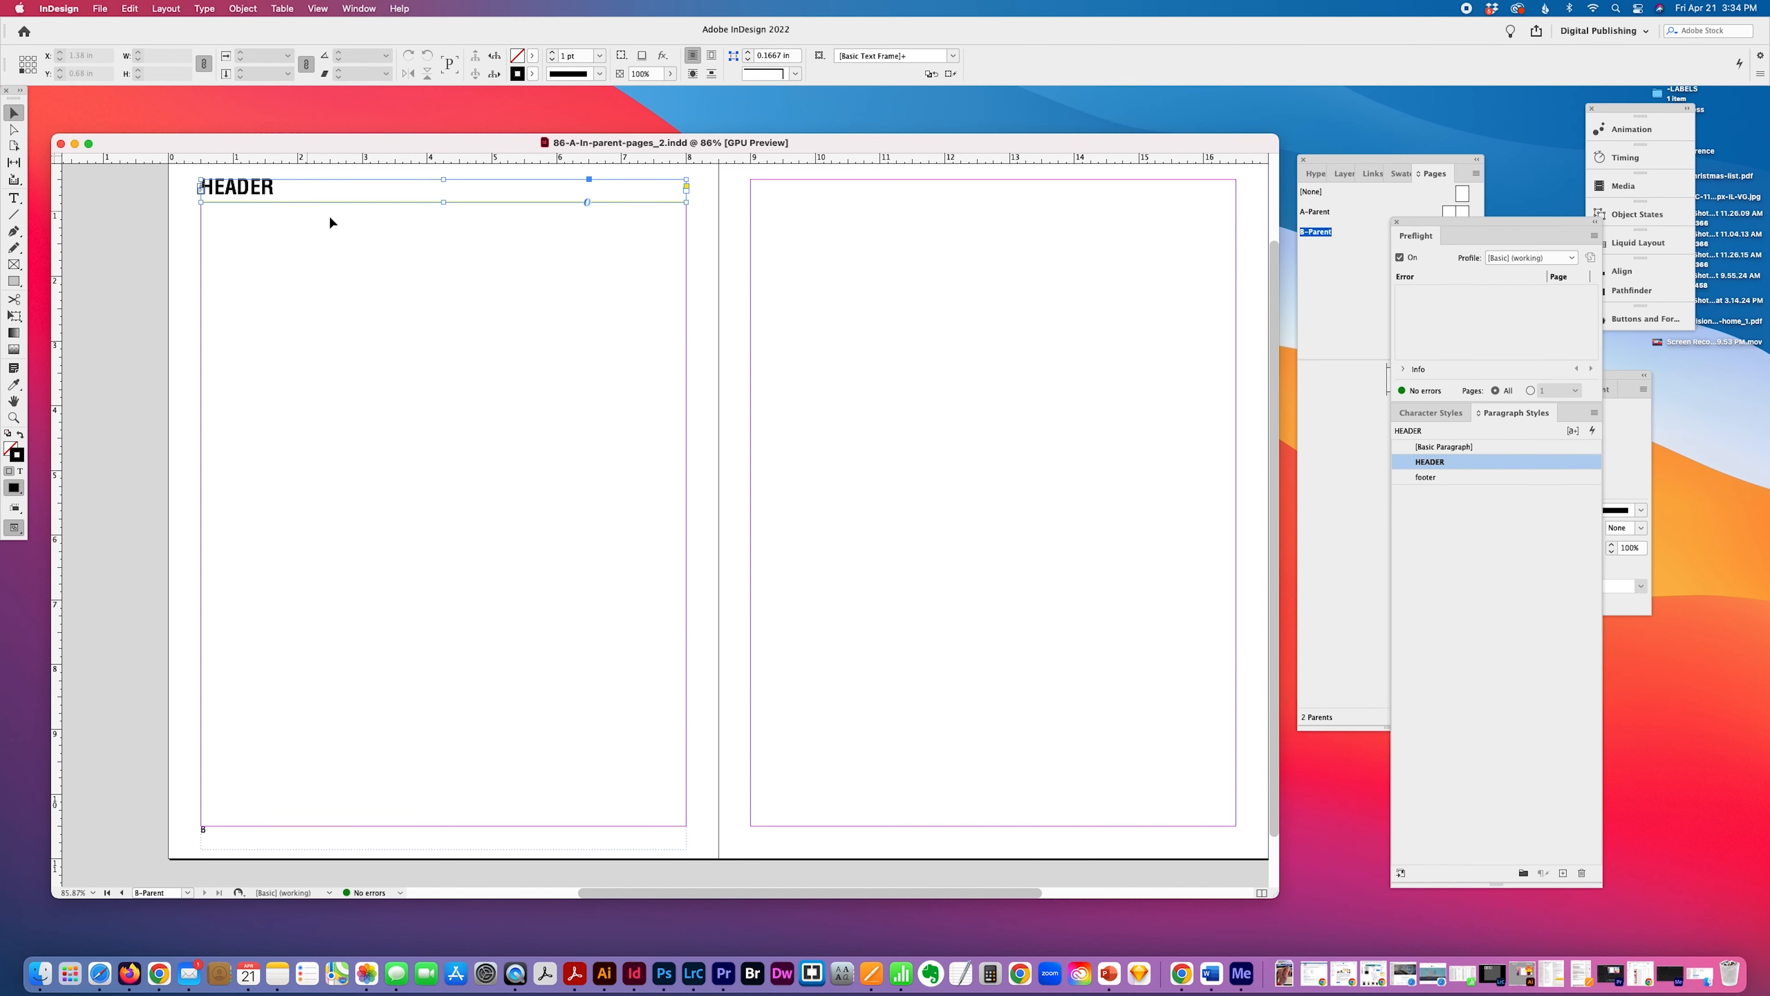
pyautogui.keyDown('shift'); pyautogui.click(221, 841); pyautogui.keyUp('shift')
pyautogui.click(634, 843)
pyautogui.click(700, 743)
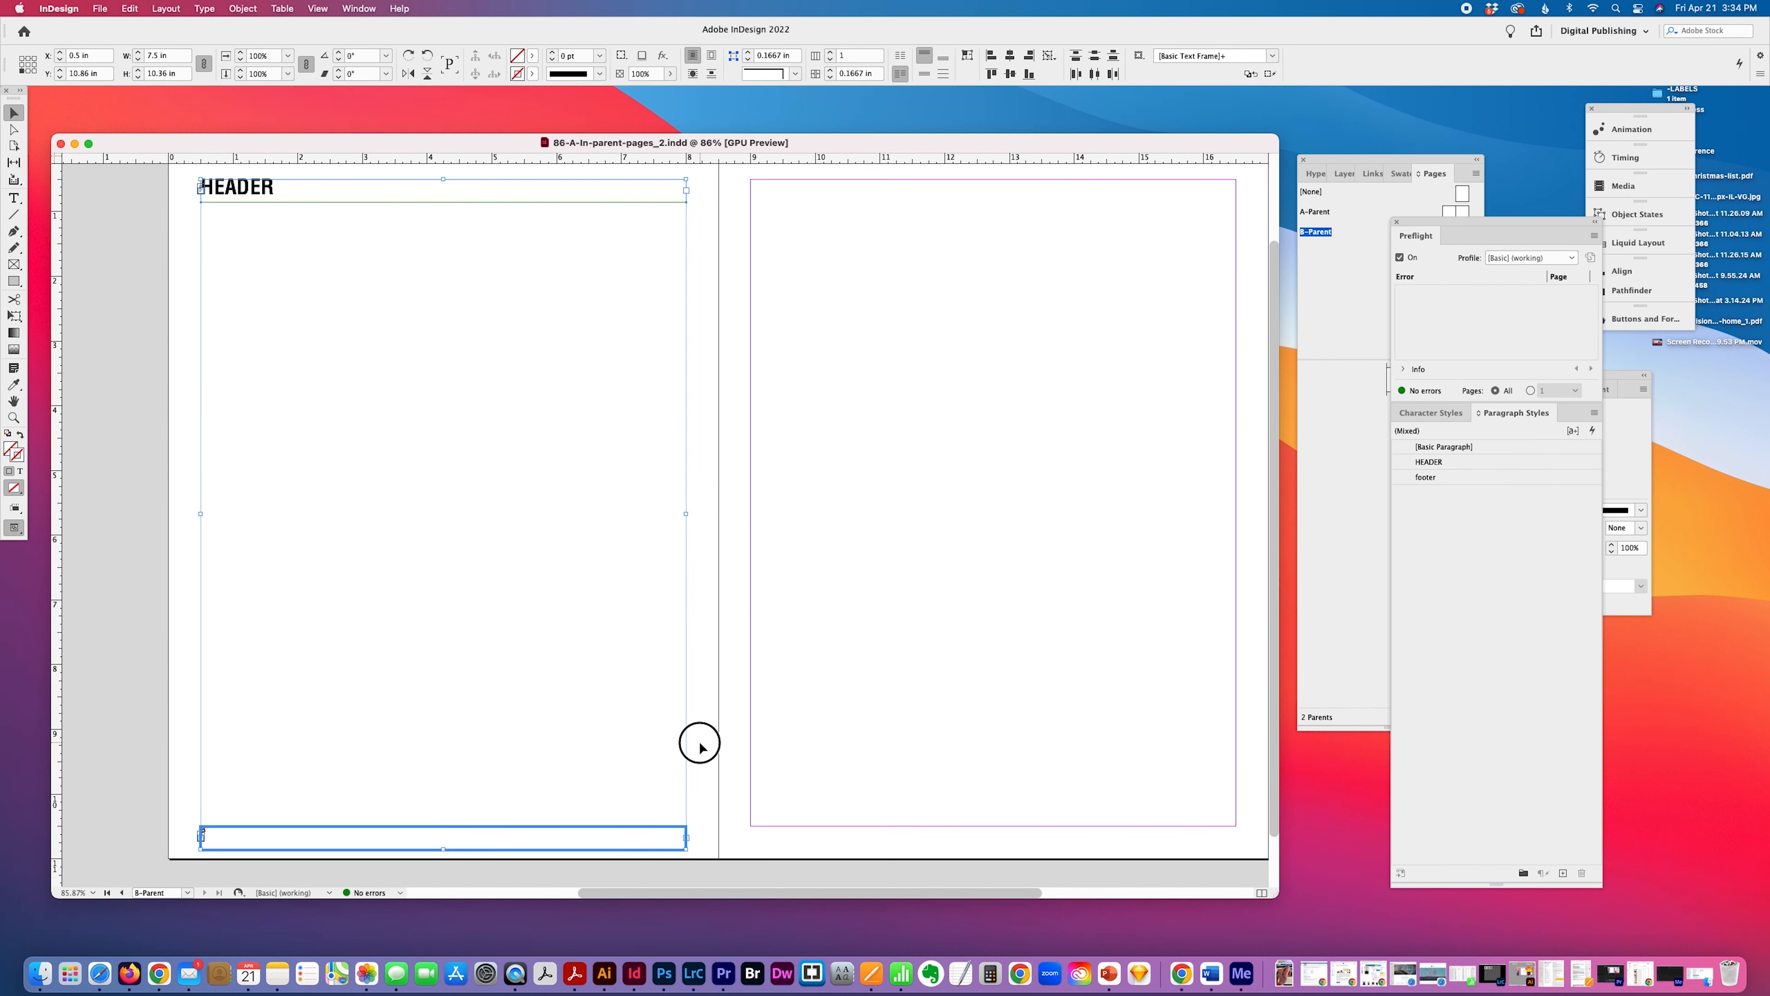
# Add a bullet and the text "this is part of my footer" after the page number marker on the left parent page.
pyautogui.click(13, 198)
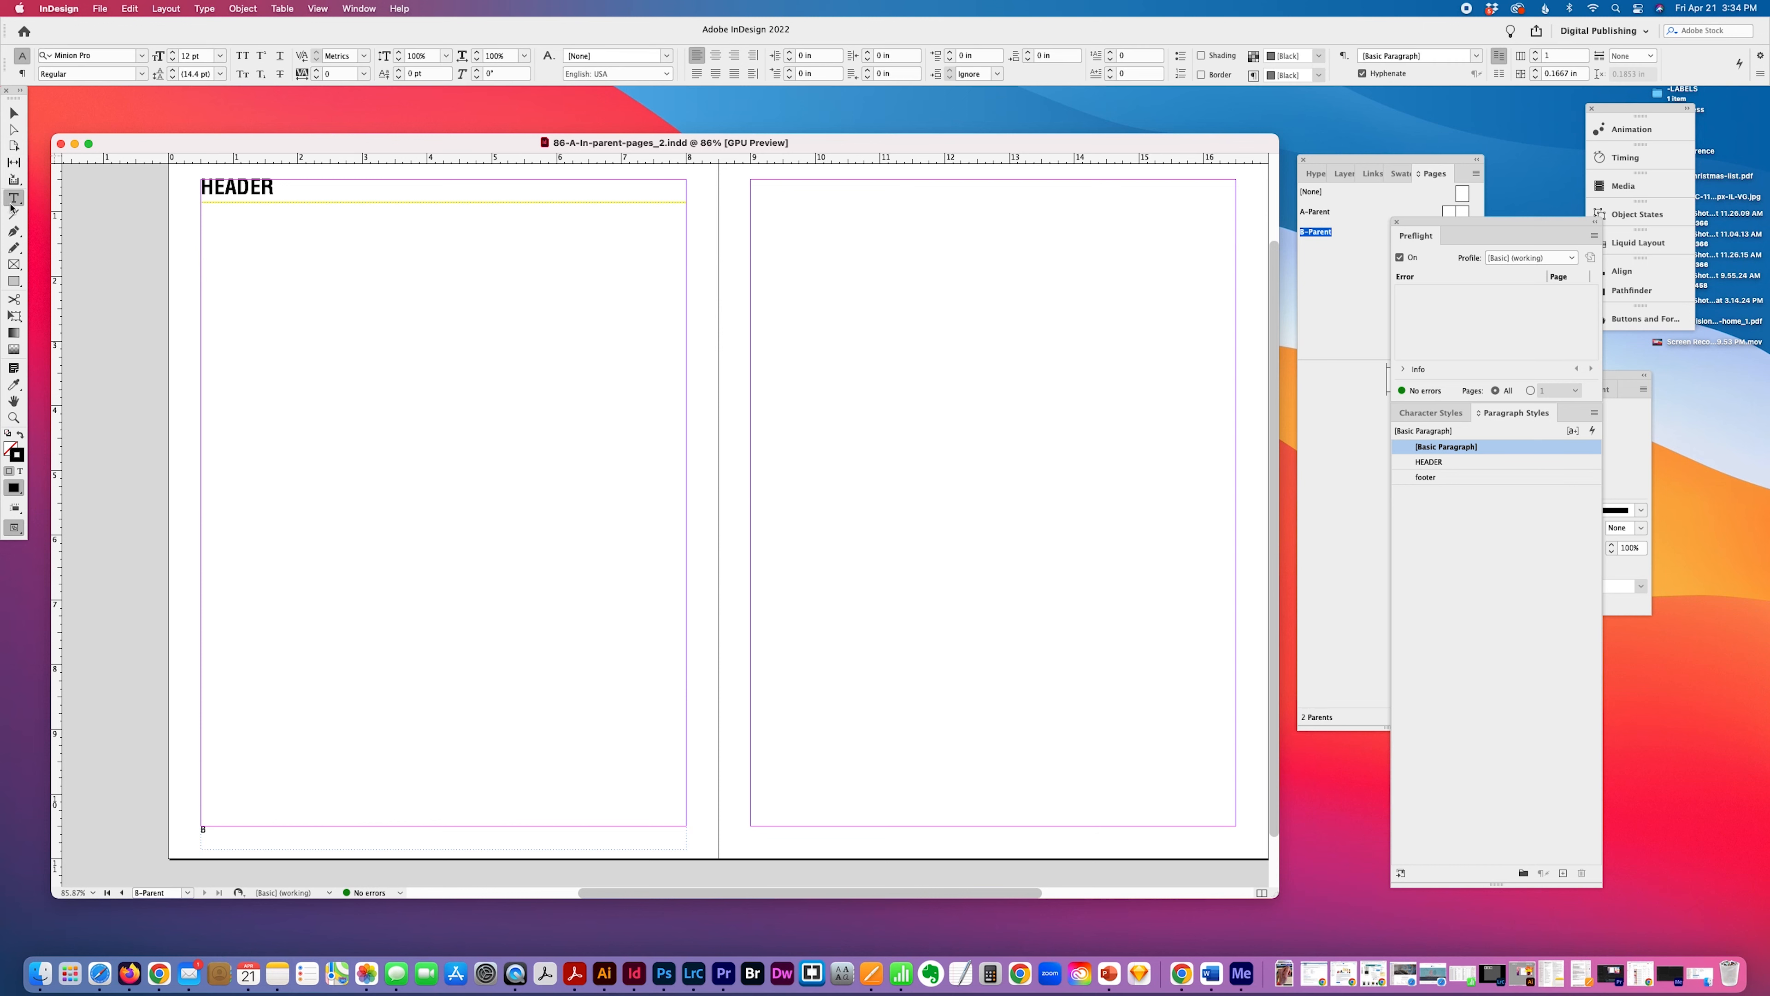
pyautogui.click(222, 828)
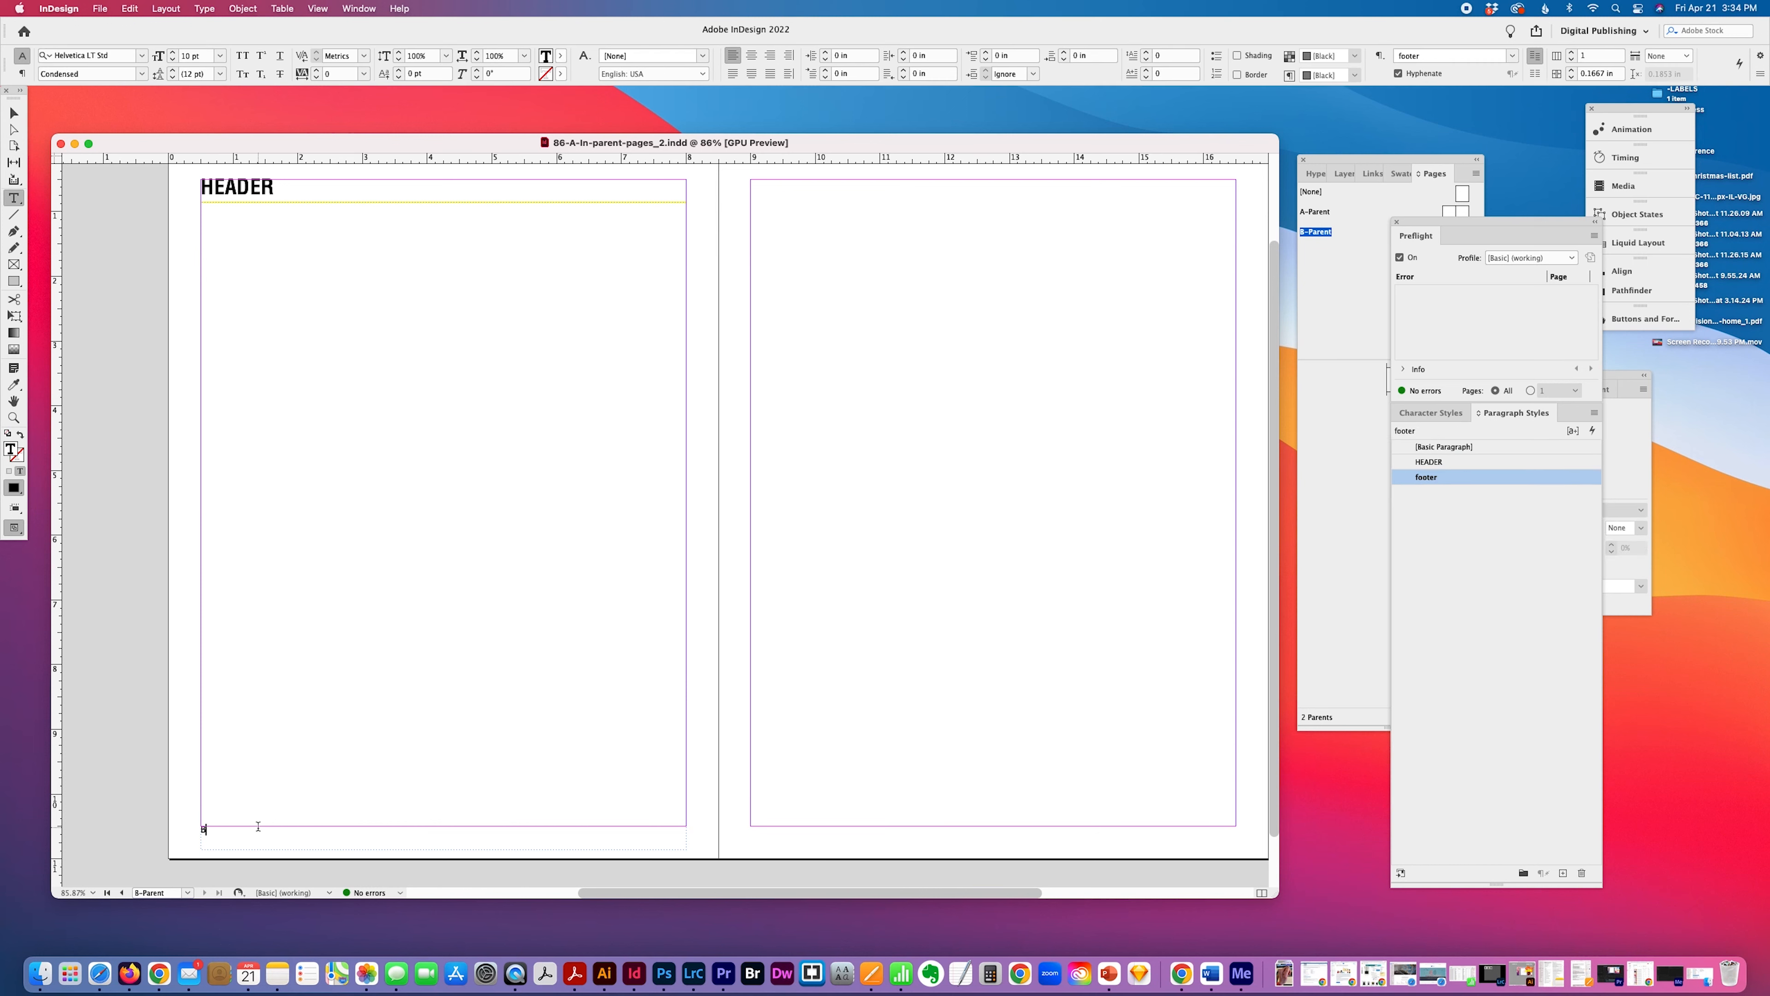
pyautogui.write('*')
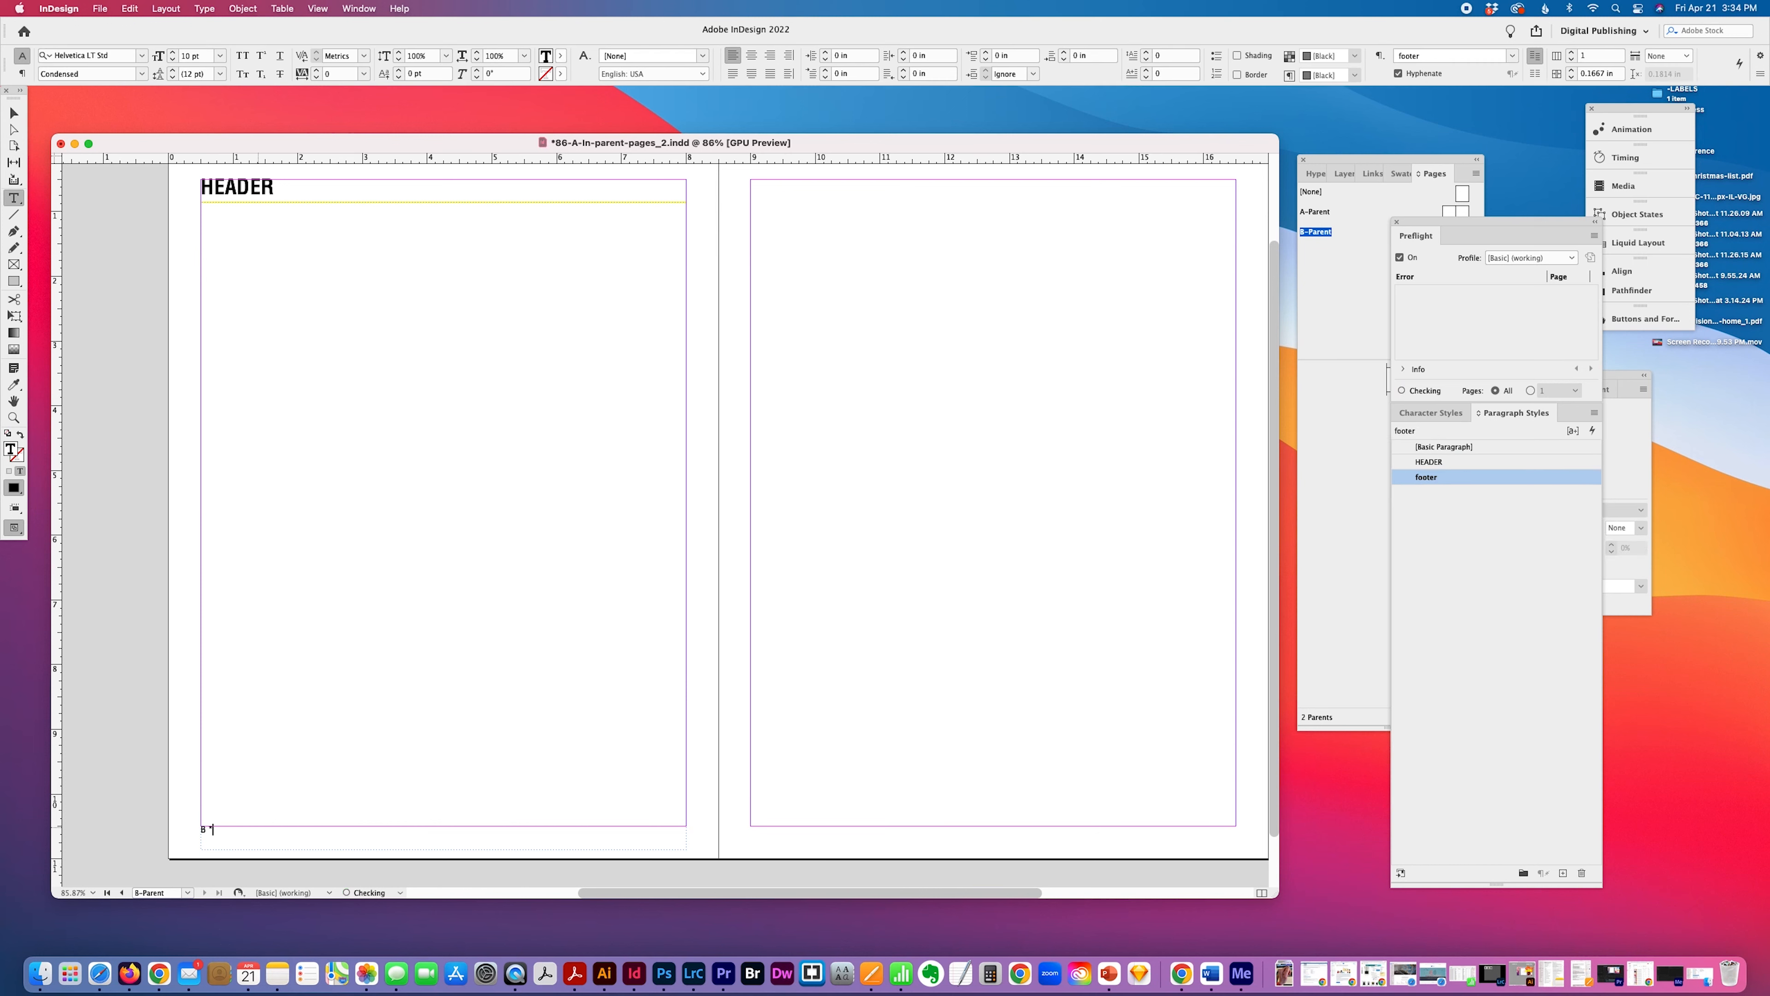
pyautogui.press('BackSpace')
pyautogui.write('• this is part of my footer')
# Duplicate the header and footer frames together straight across onto the right page of the B-Parent, aligned to its margins.
pyautogui.click(14, 112)
pyautogui.click(248, 191)
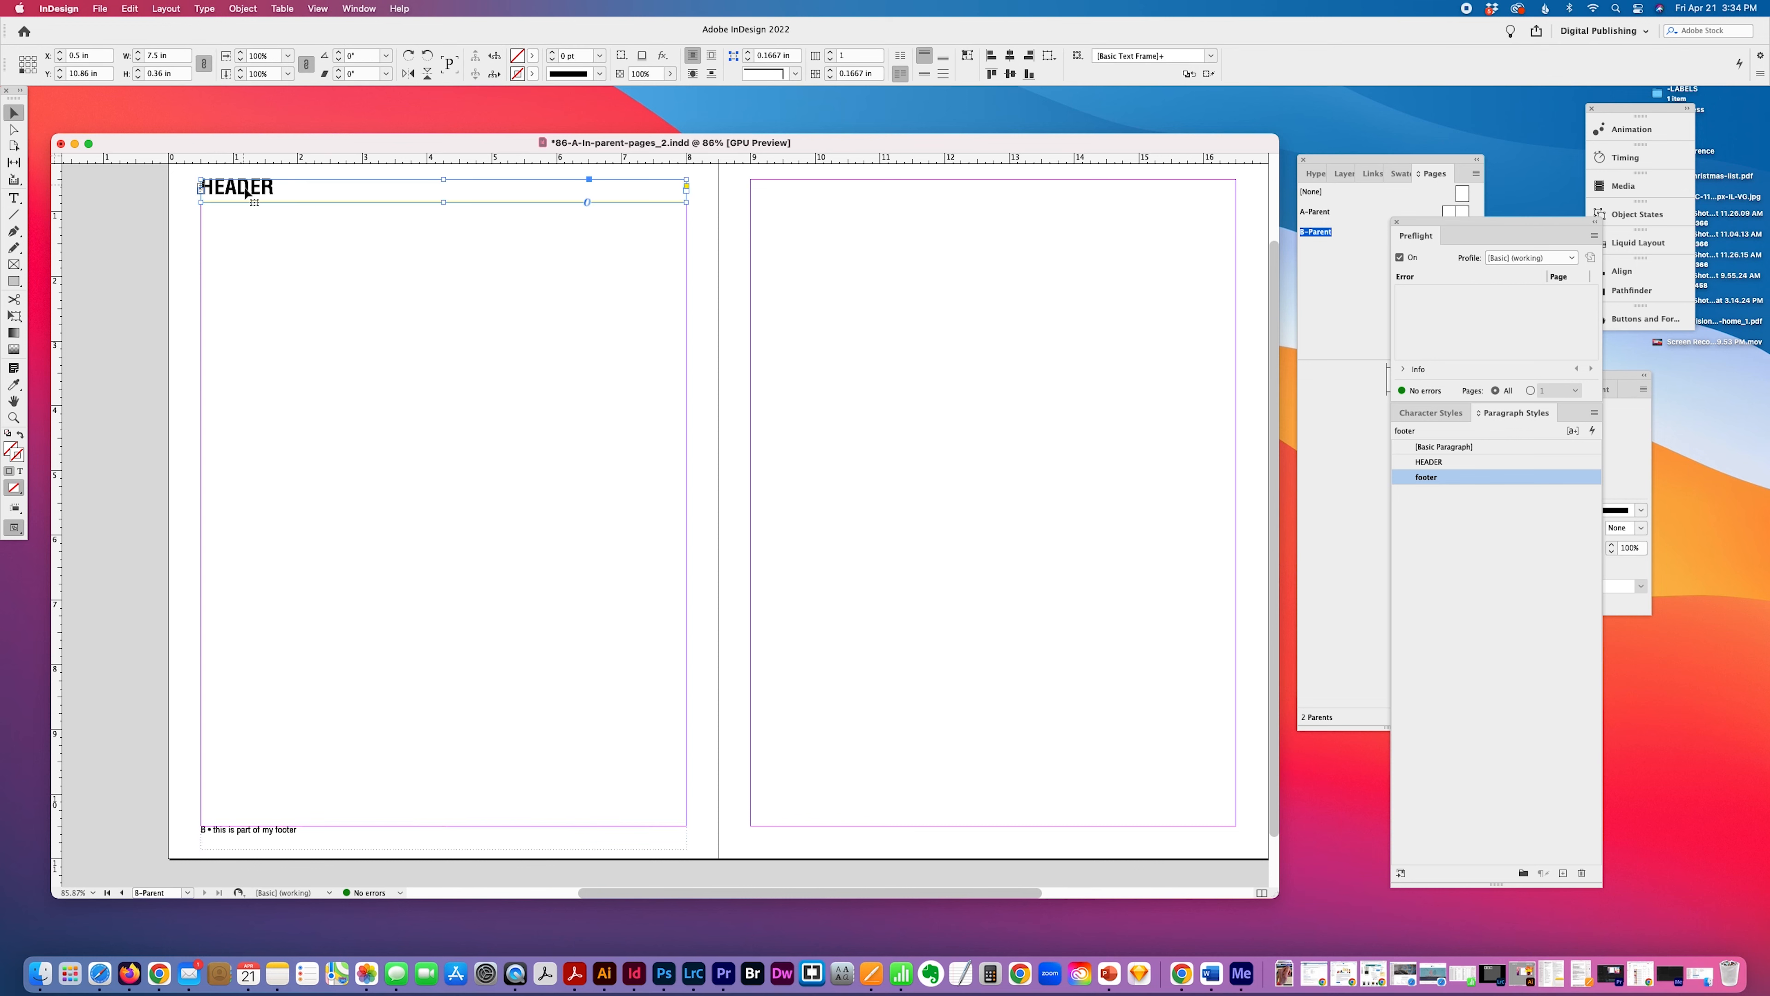
pyautogui.keyDown('shift'); pyautogui.click(235, 832); pyautogui.keyUp('shift')
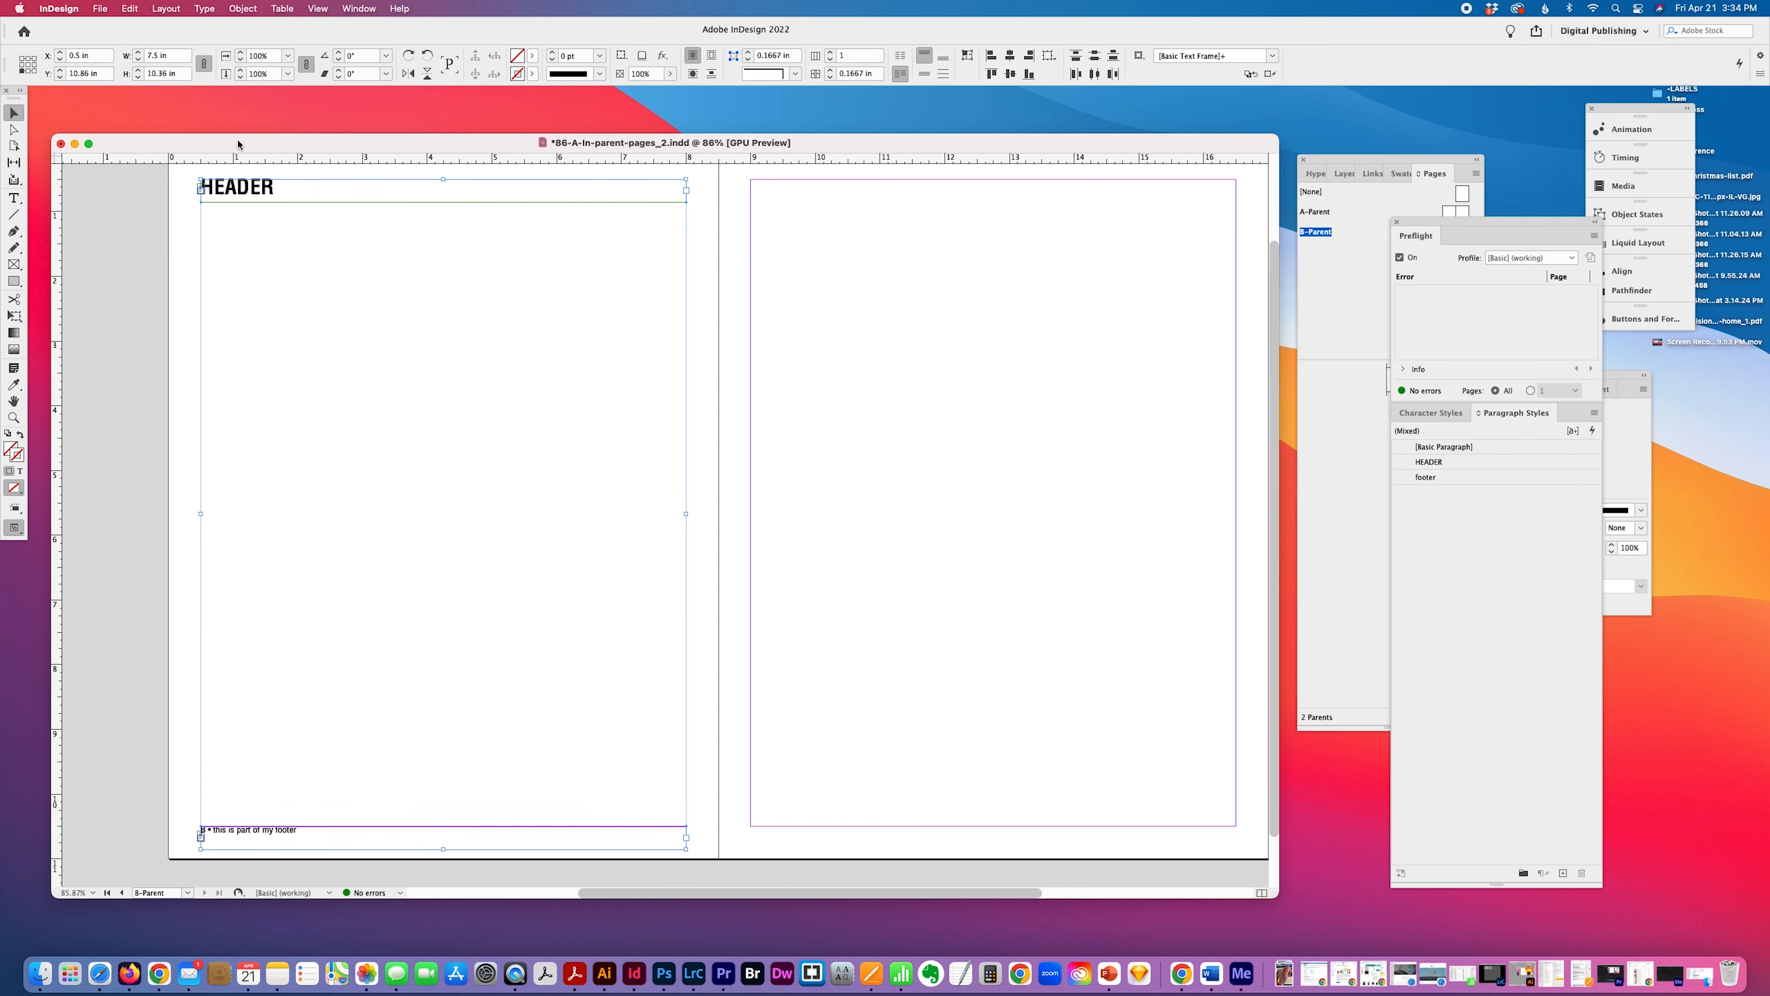
pyautogui.moveTo(222, 183); pyautogui.dragTo(788, 184)
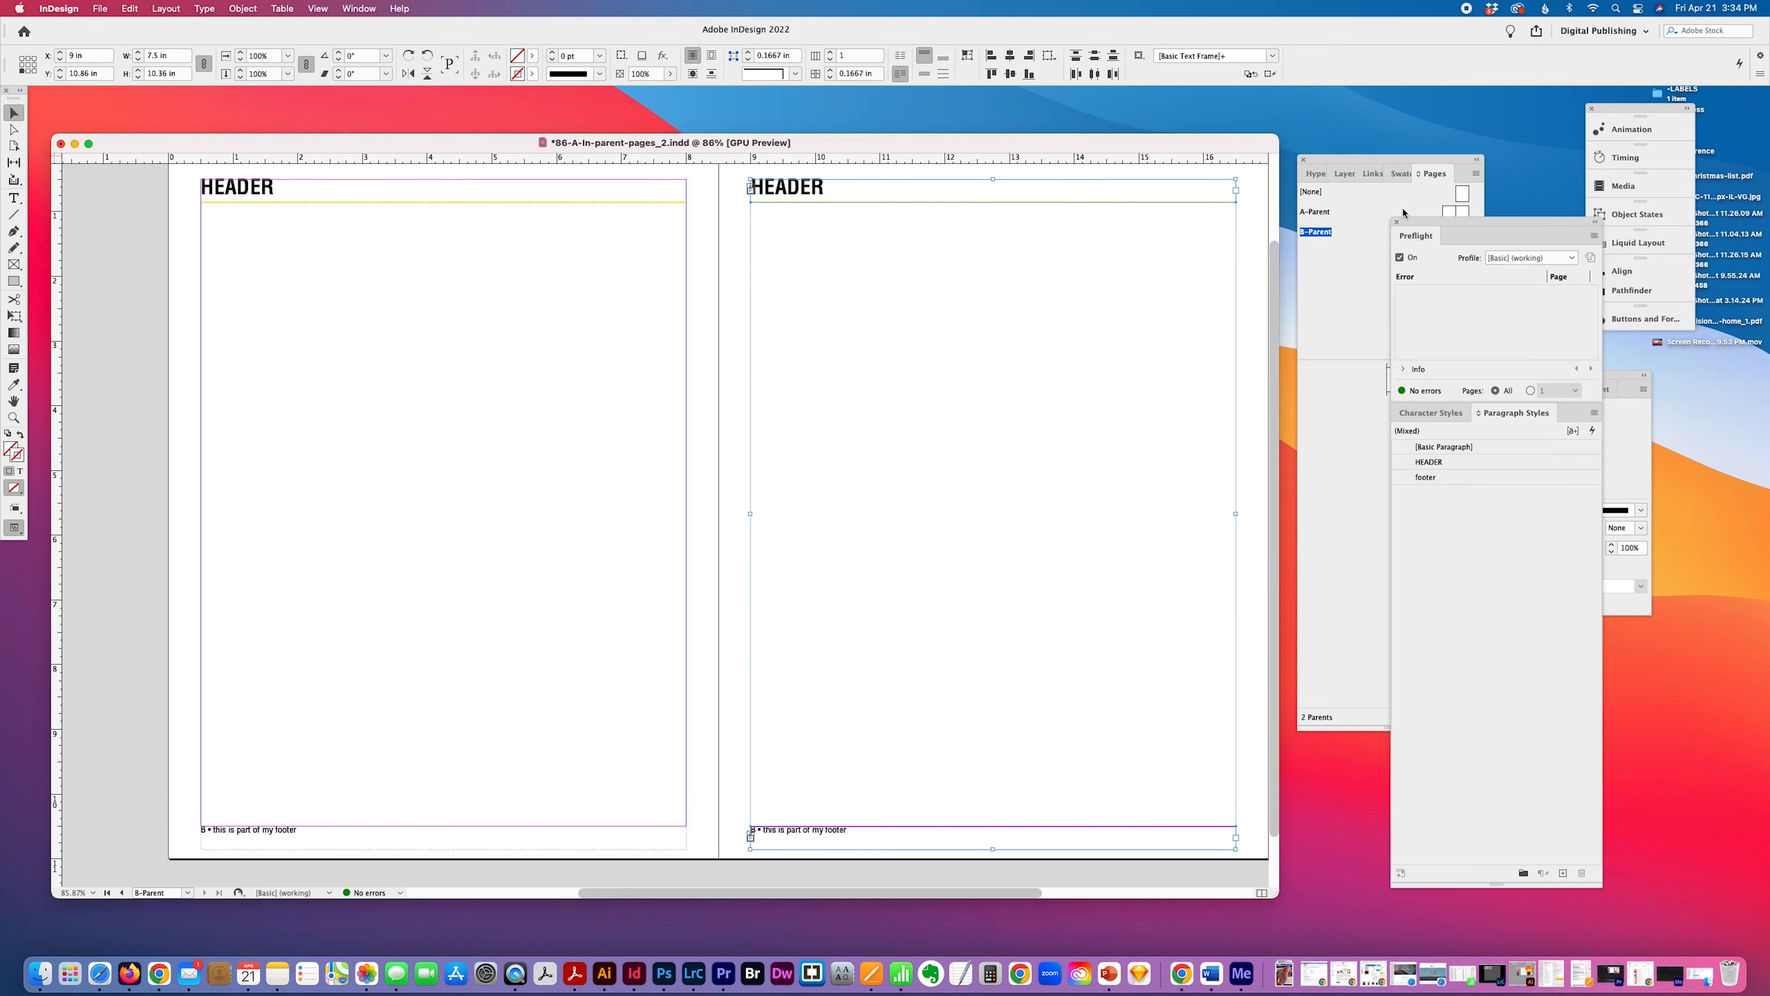
pyautogui.click(737, 335)
# Right-align the header text on the right page of the B-Parent.
pyautogui.hscroll(3, 771, 318)
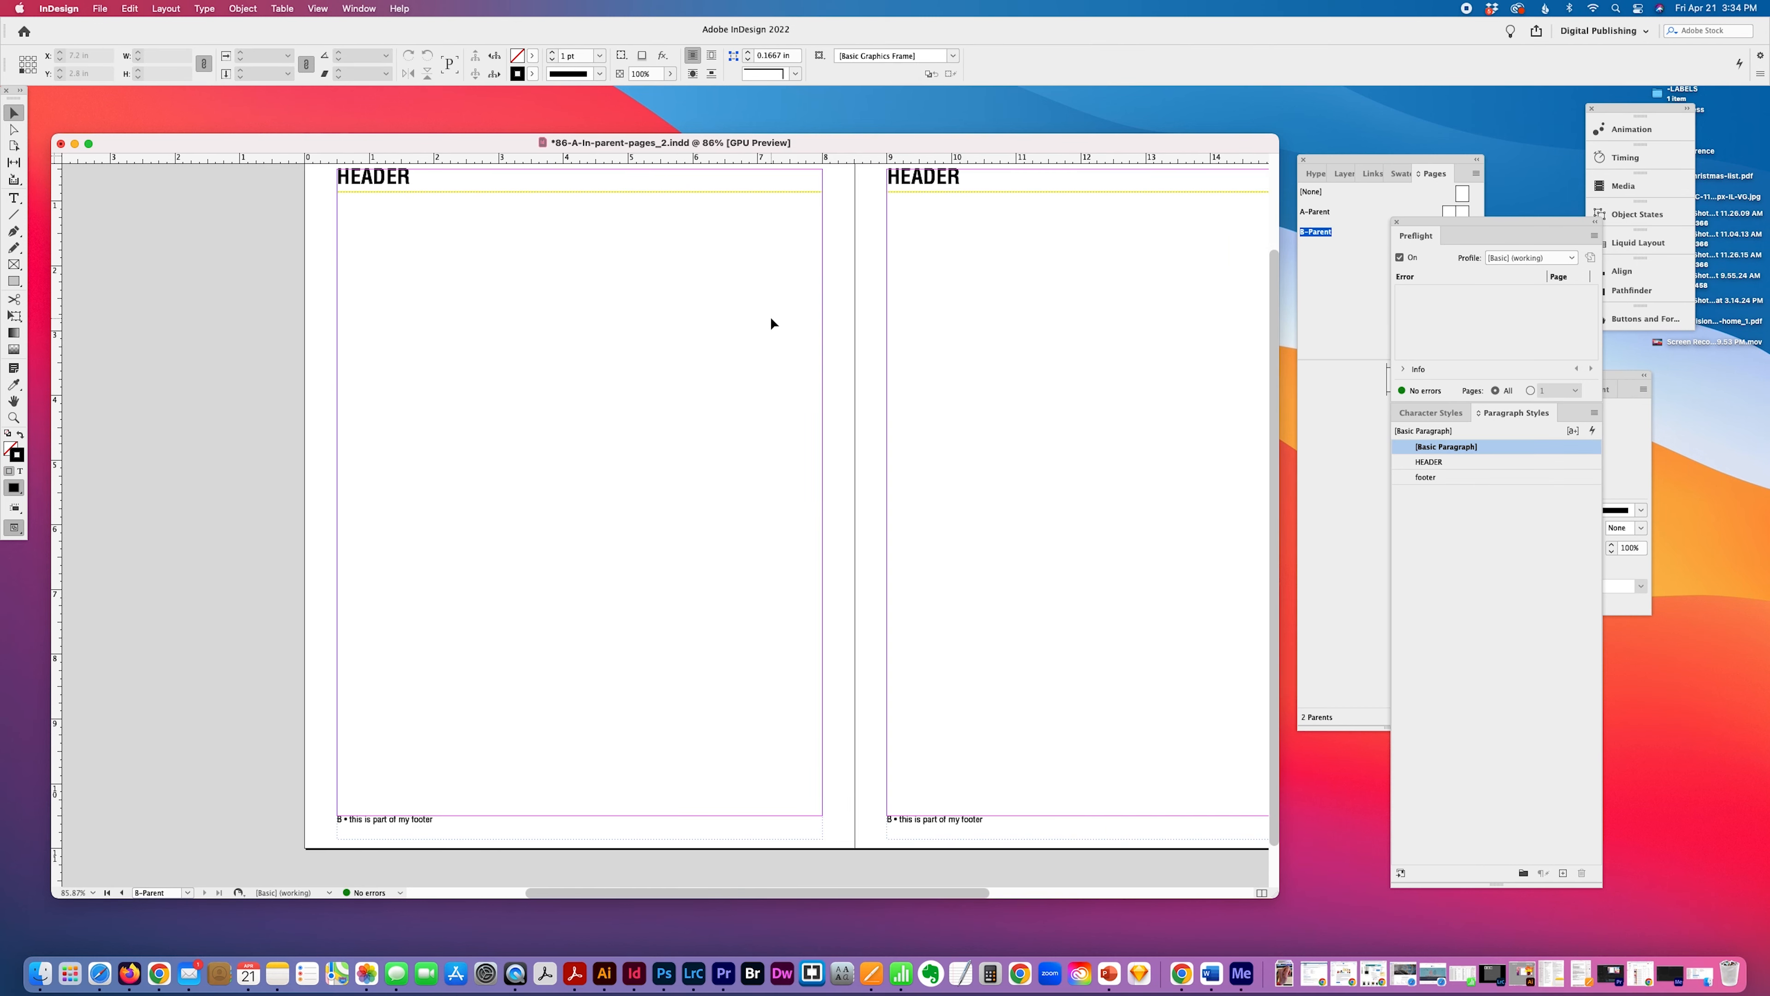
pyautogui.scroll(3, 770, 318)
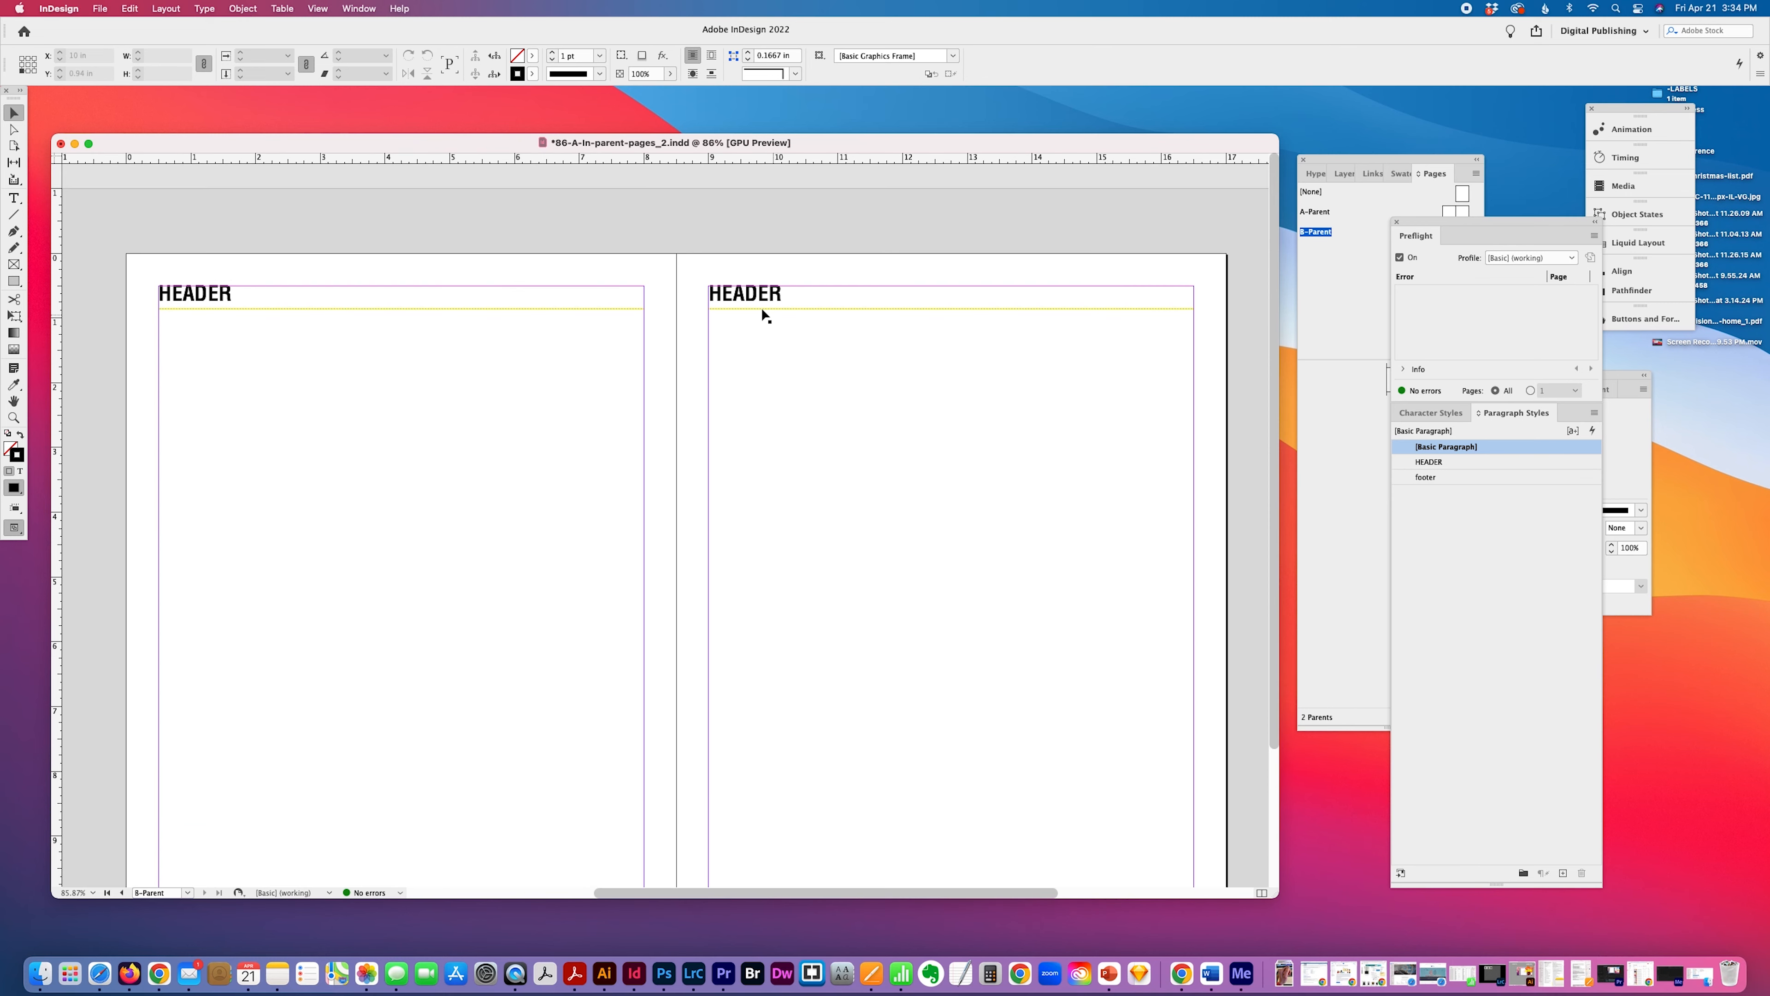
pyautogui.scroll(-2, 656, 283)
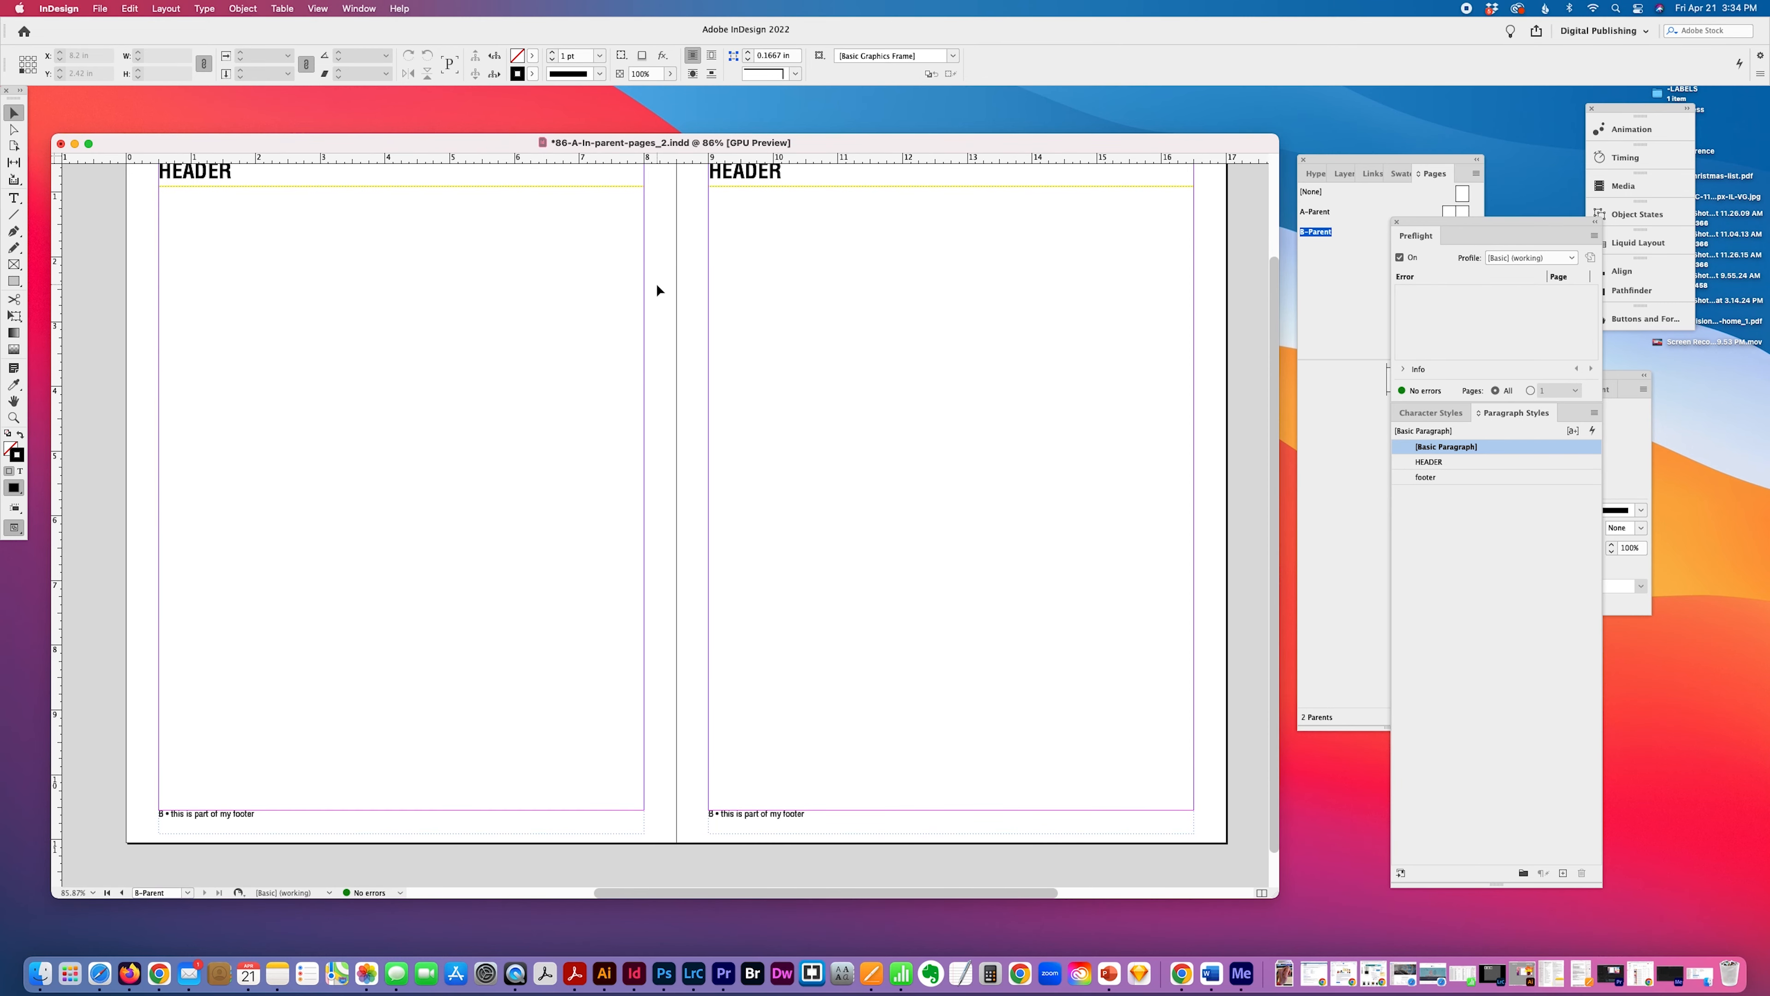
pyautogui.scroll(2, 656, 282)
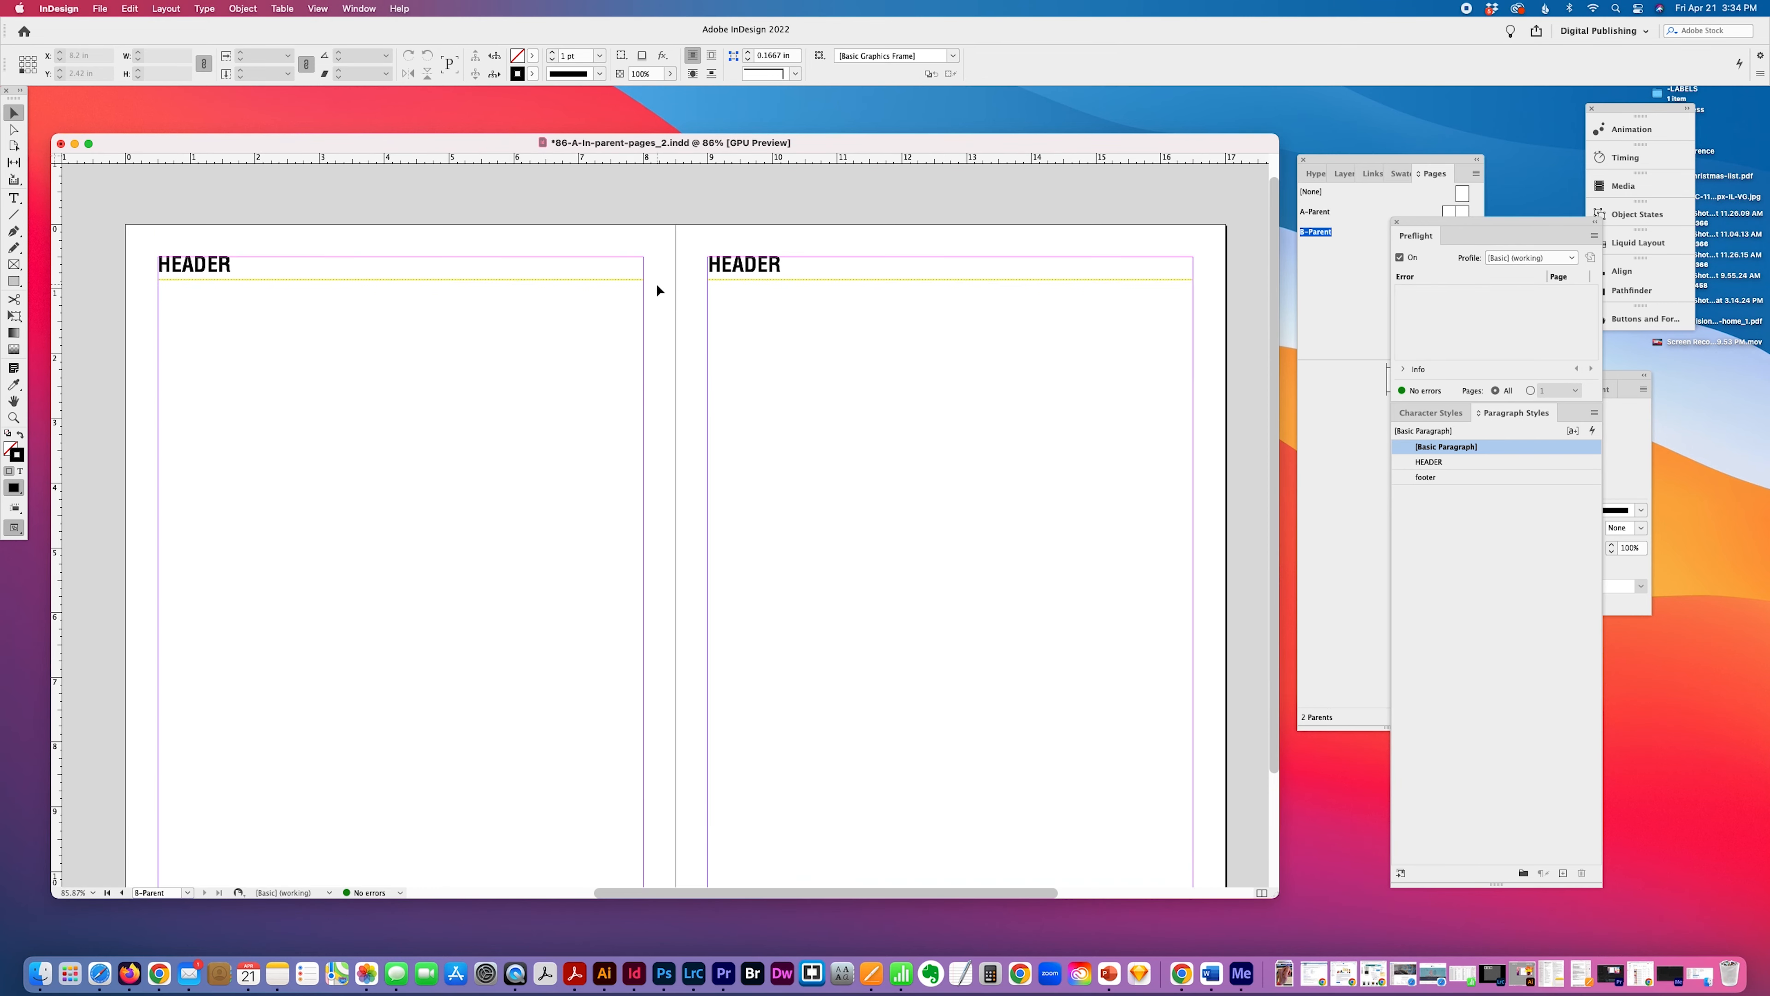
pyautogui.click(750, 268)
pyautogui.press('t')
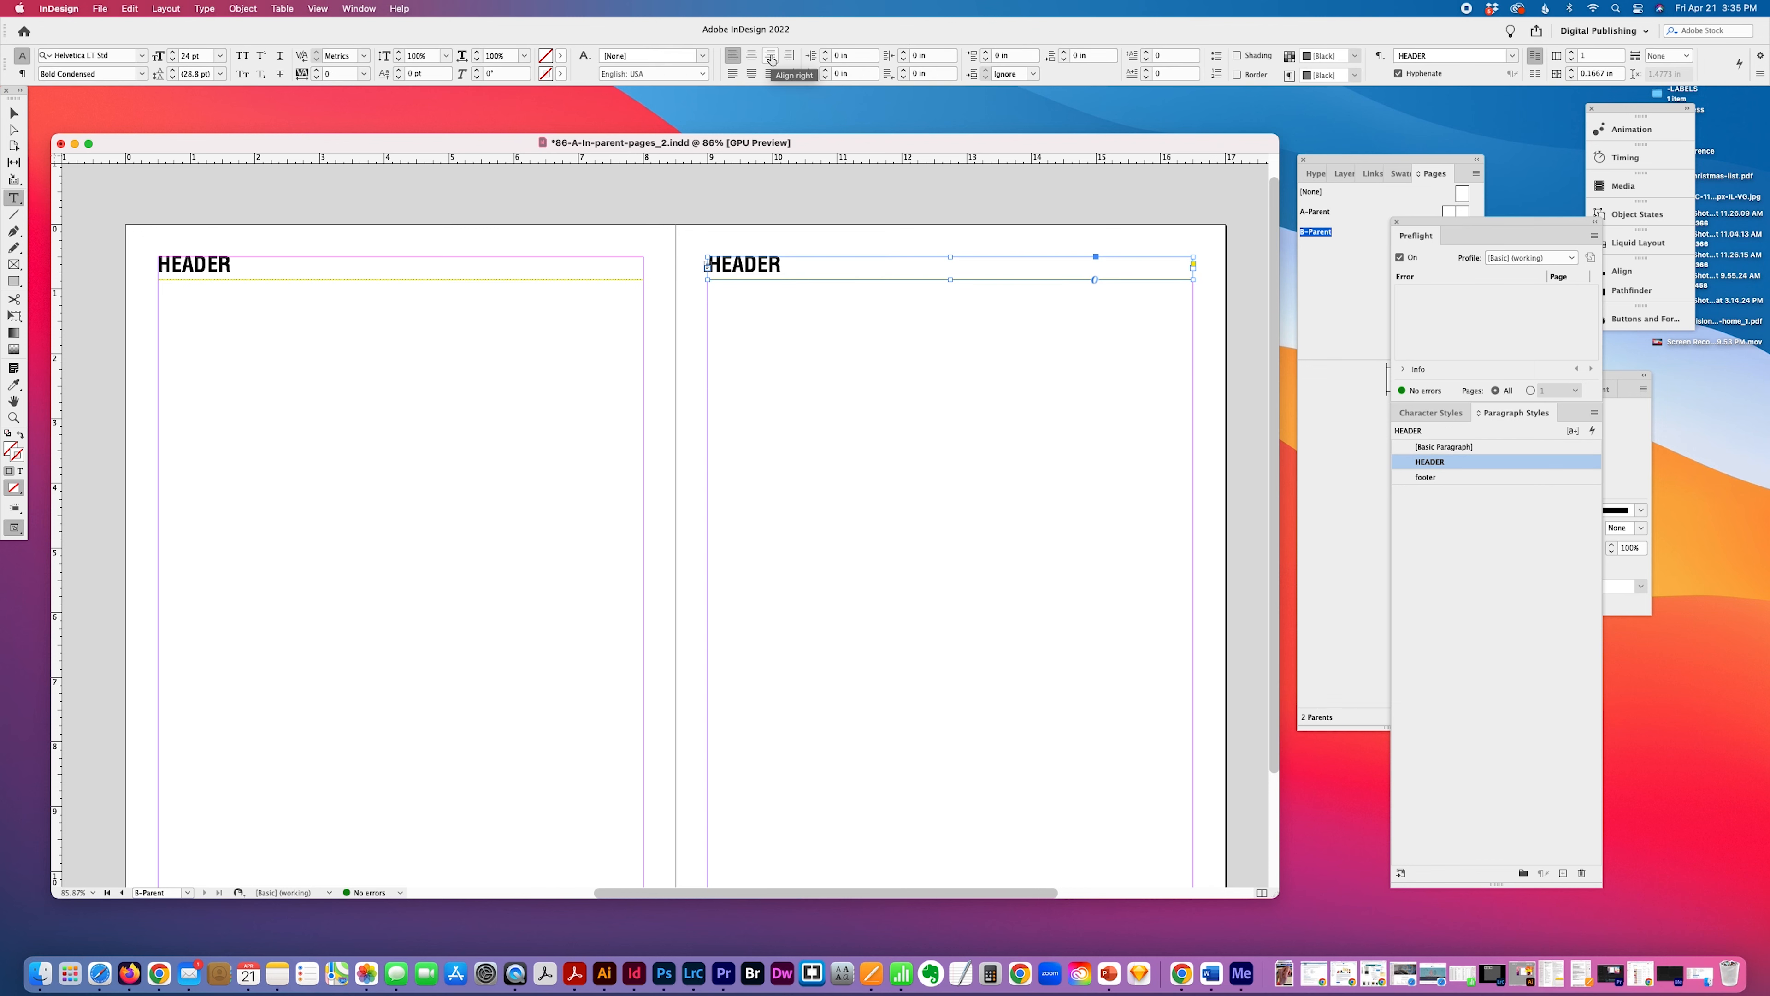
pyautogui.click(771, 55)
# Right-align the footer text on the right page of the B-Parent.
pyautogui.scroll(-3, 913, 423)
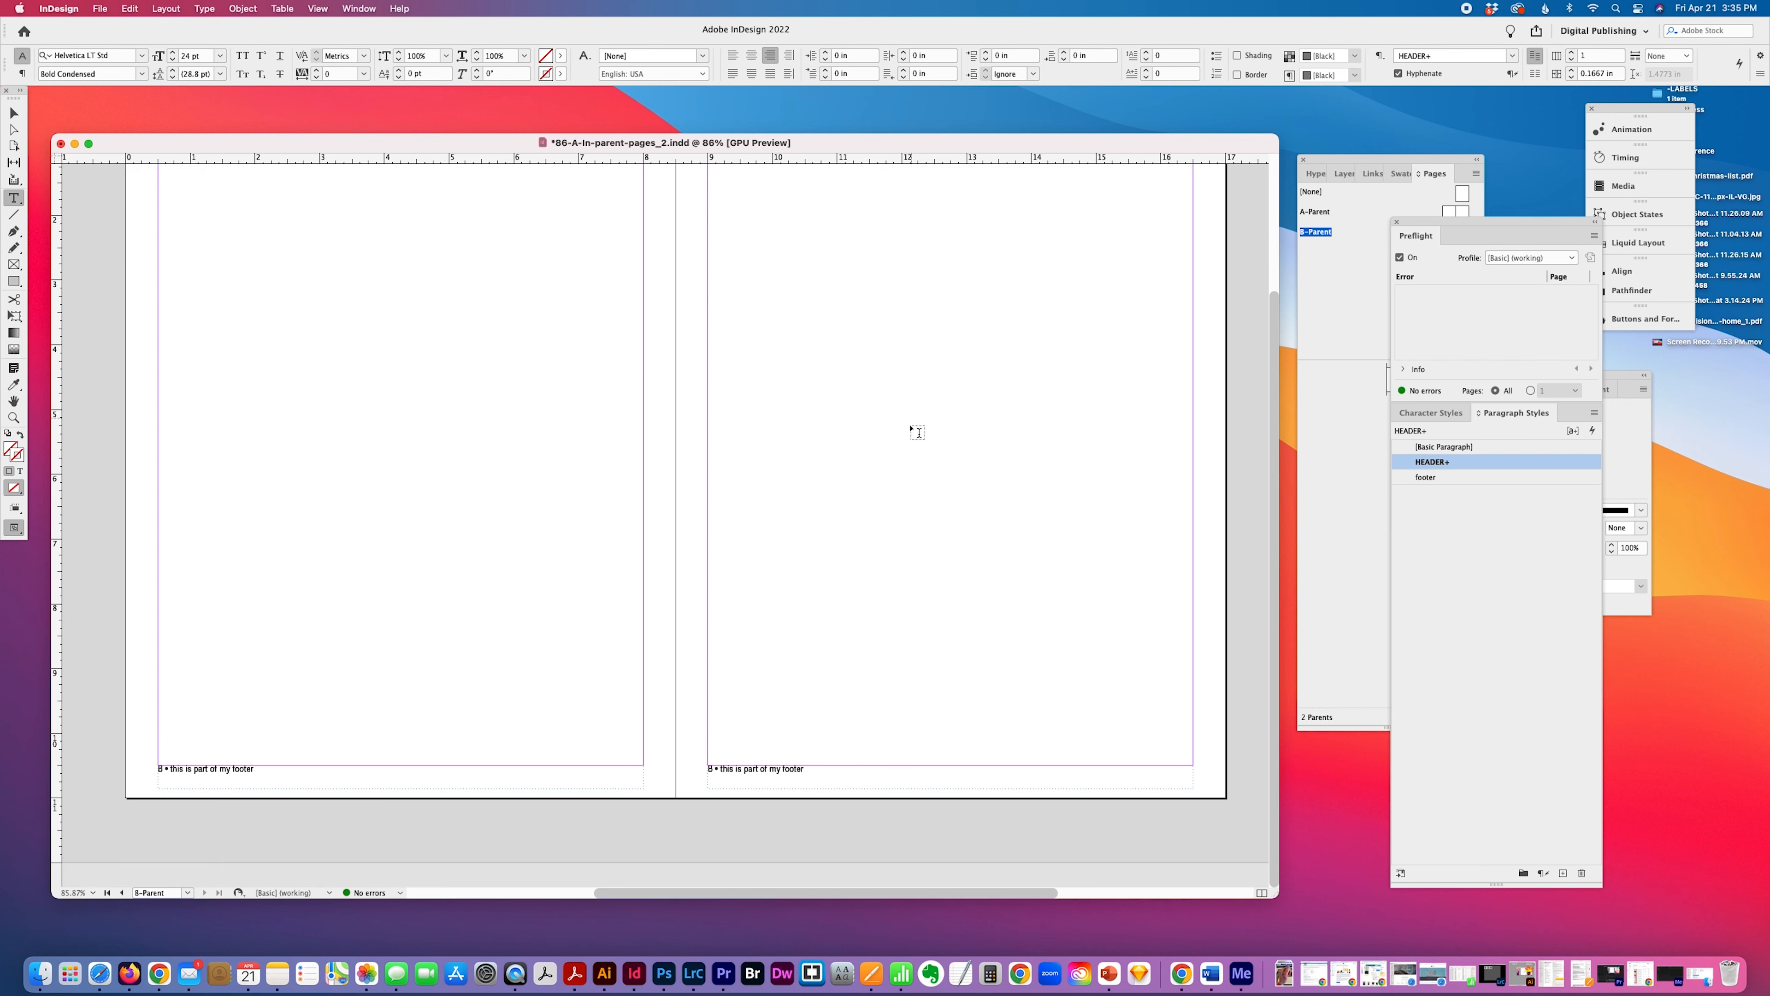
pyautogui.click(824, 767)
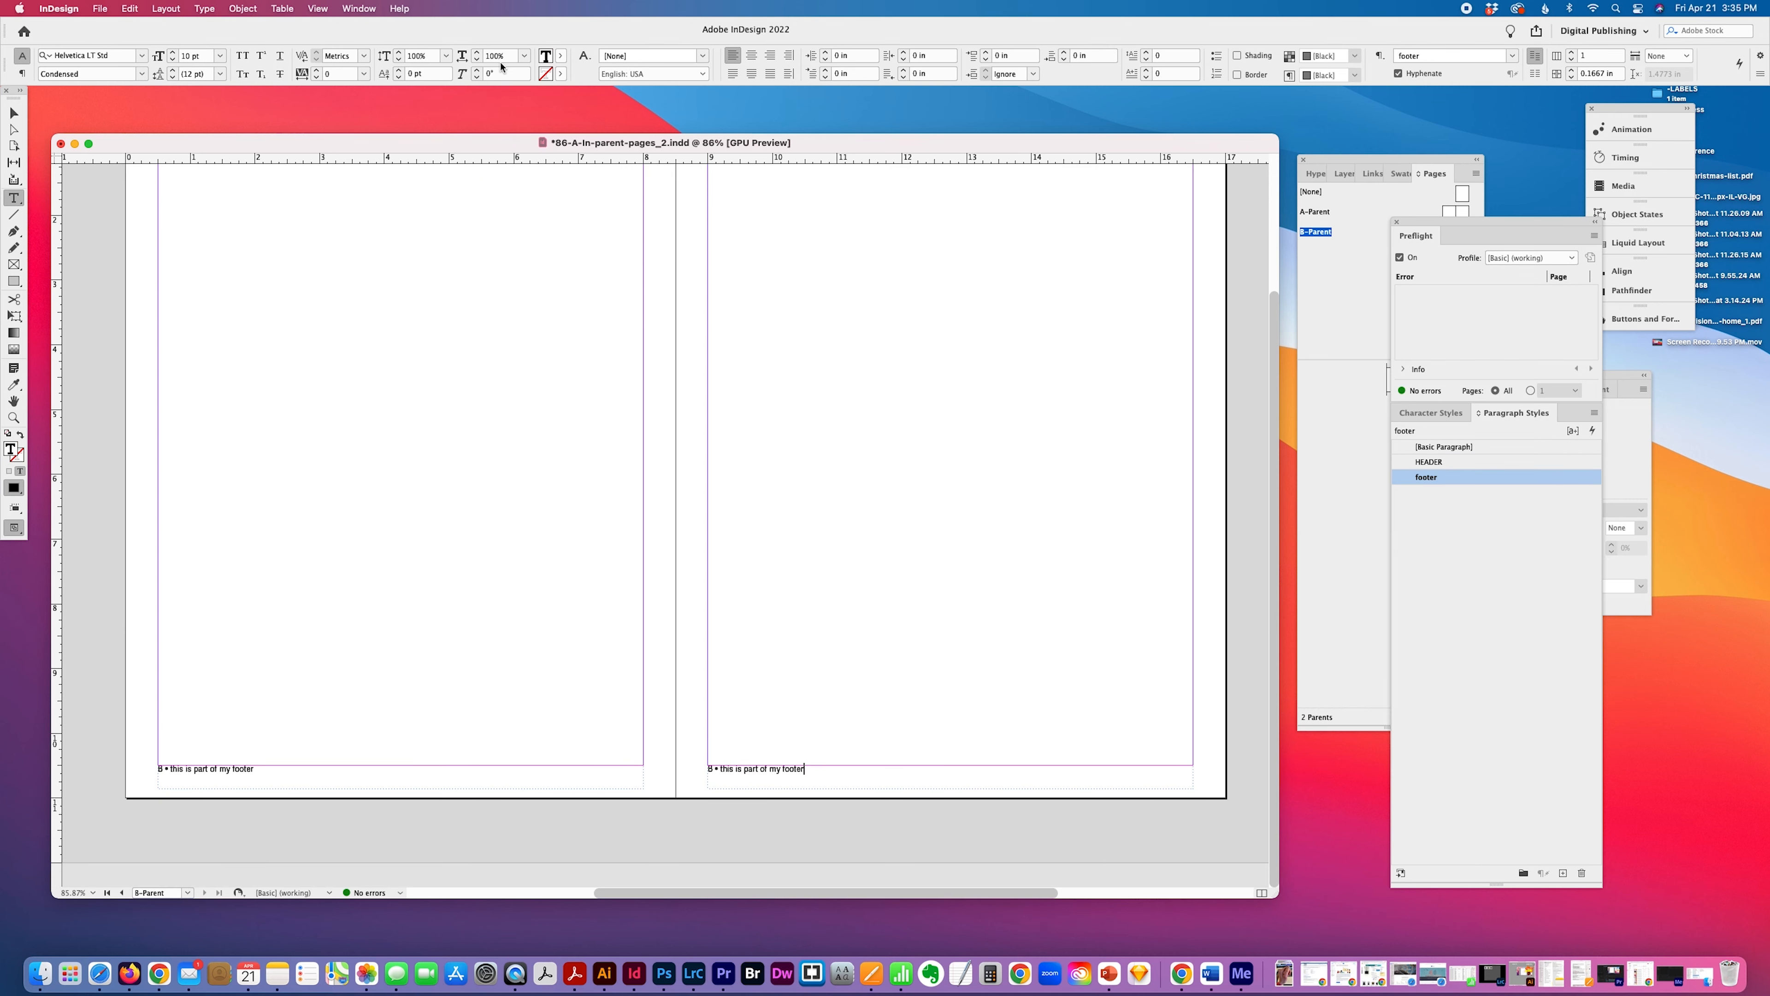
pyautogui.click(770, 55)
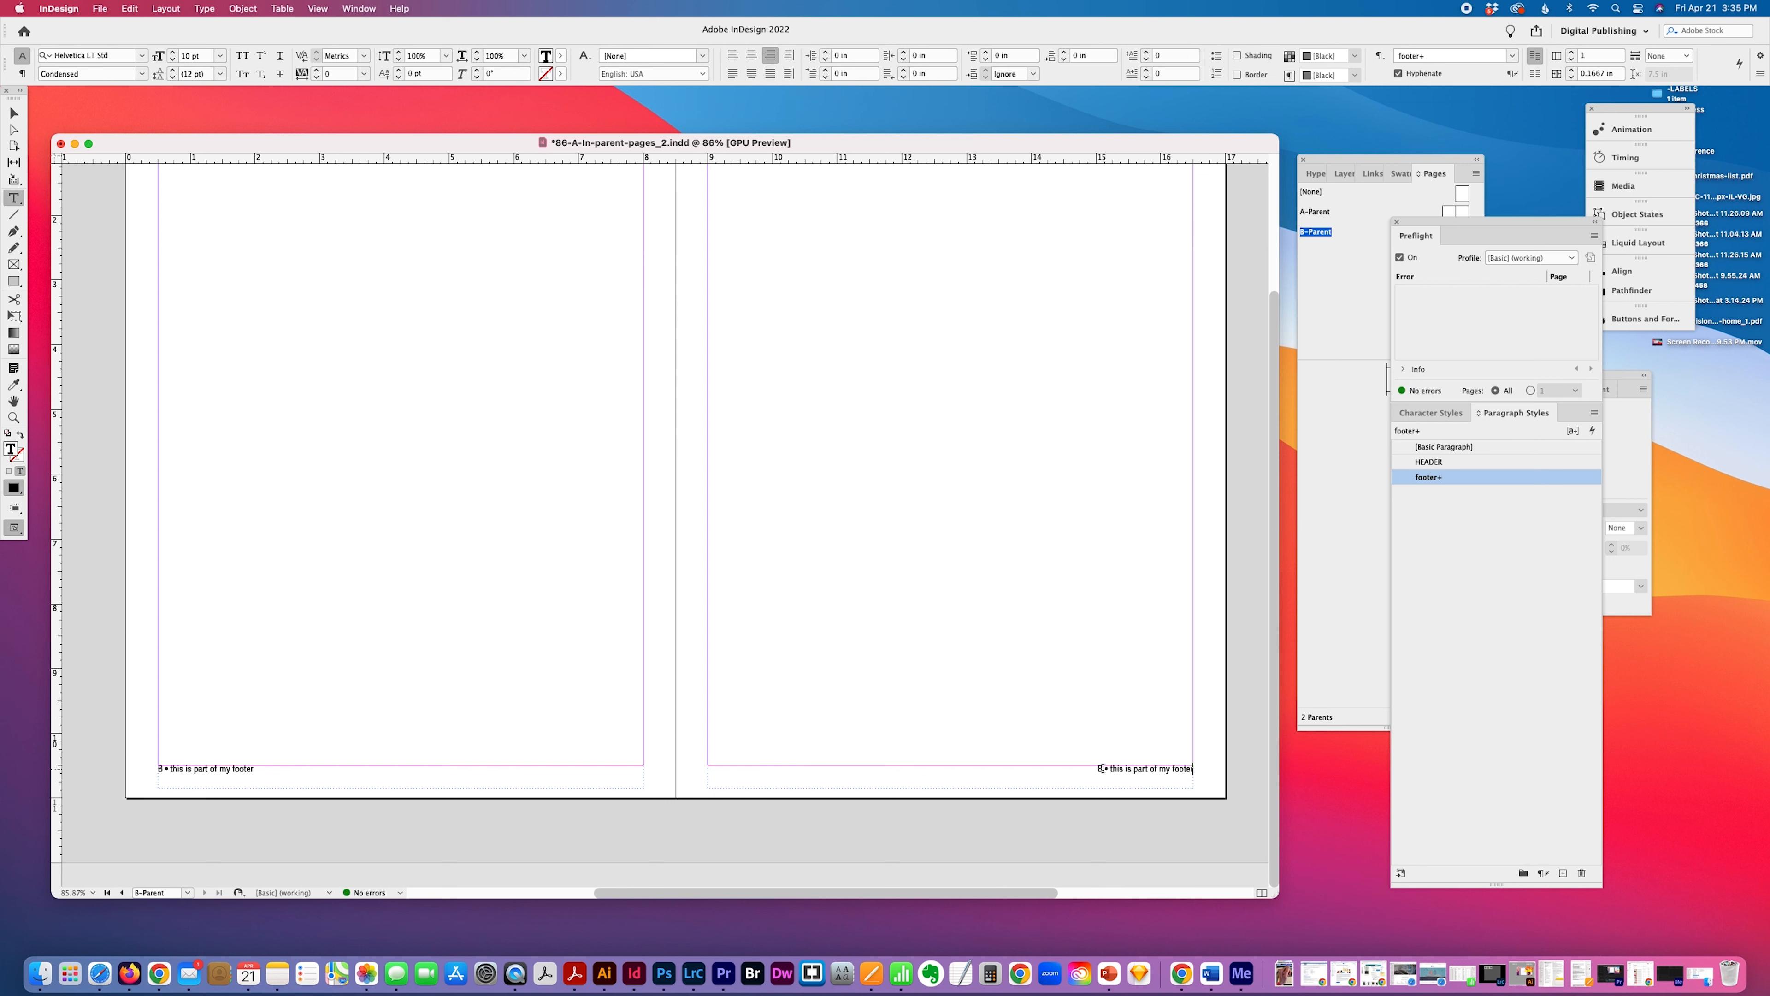
# Rearrange the right page's footer so the text comes first, followed by the bullet and the page number marker.
pyautogui.moveTo(1101, 767); pyautogui.dragTo(1205, 770)
pyautogui.press('super+c')
pyautogui.press('BackSpace')
pyautogui.press('Left')
pyautogui.press('super+v')
pyautogui.press('BackSpace')
pyautogui.press('BackSpace')
pyautogui.click(489, 490)
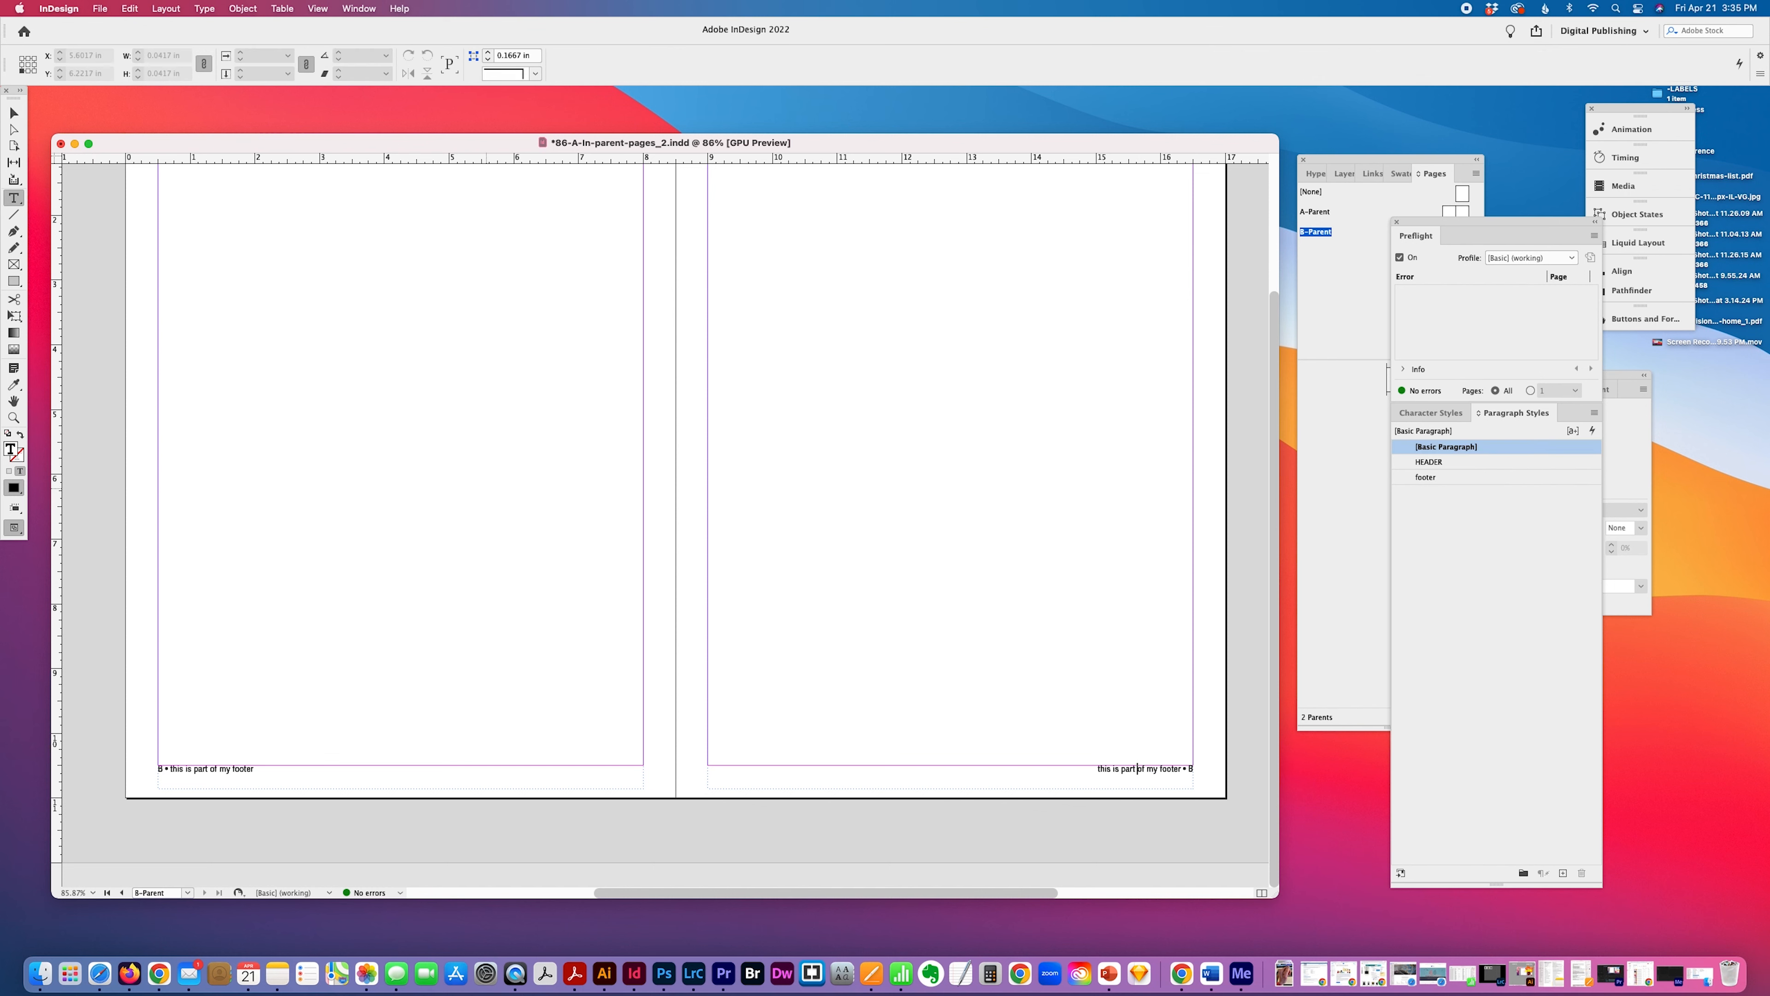
# Add a two-page document spread based on B-Parent after page 1.
pyautogui.press('v')
pyautogui.scroll(1, 950, 698)
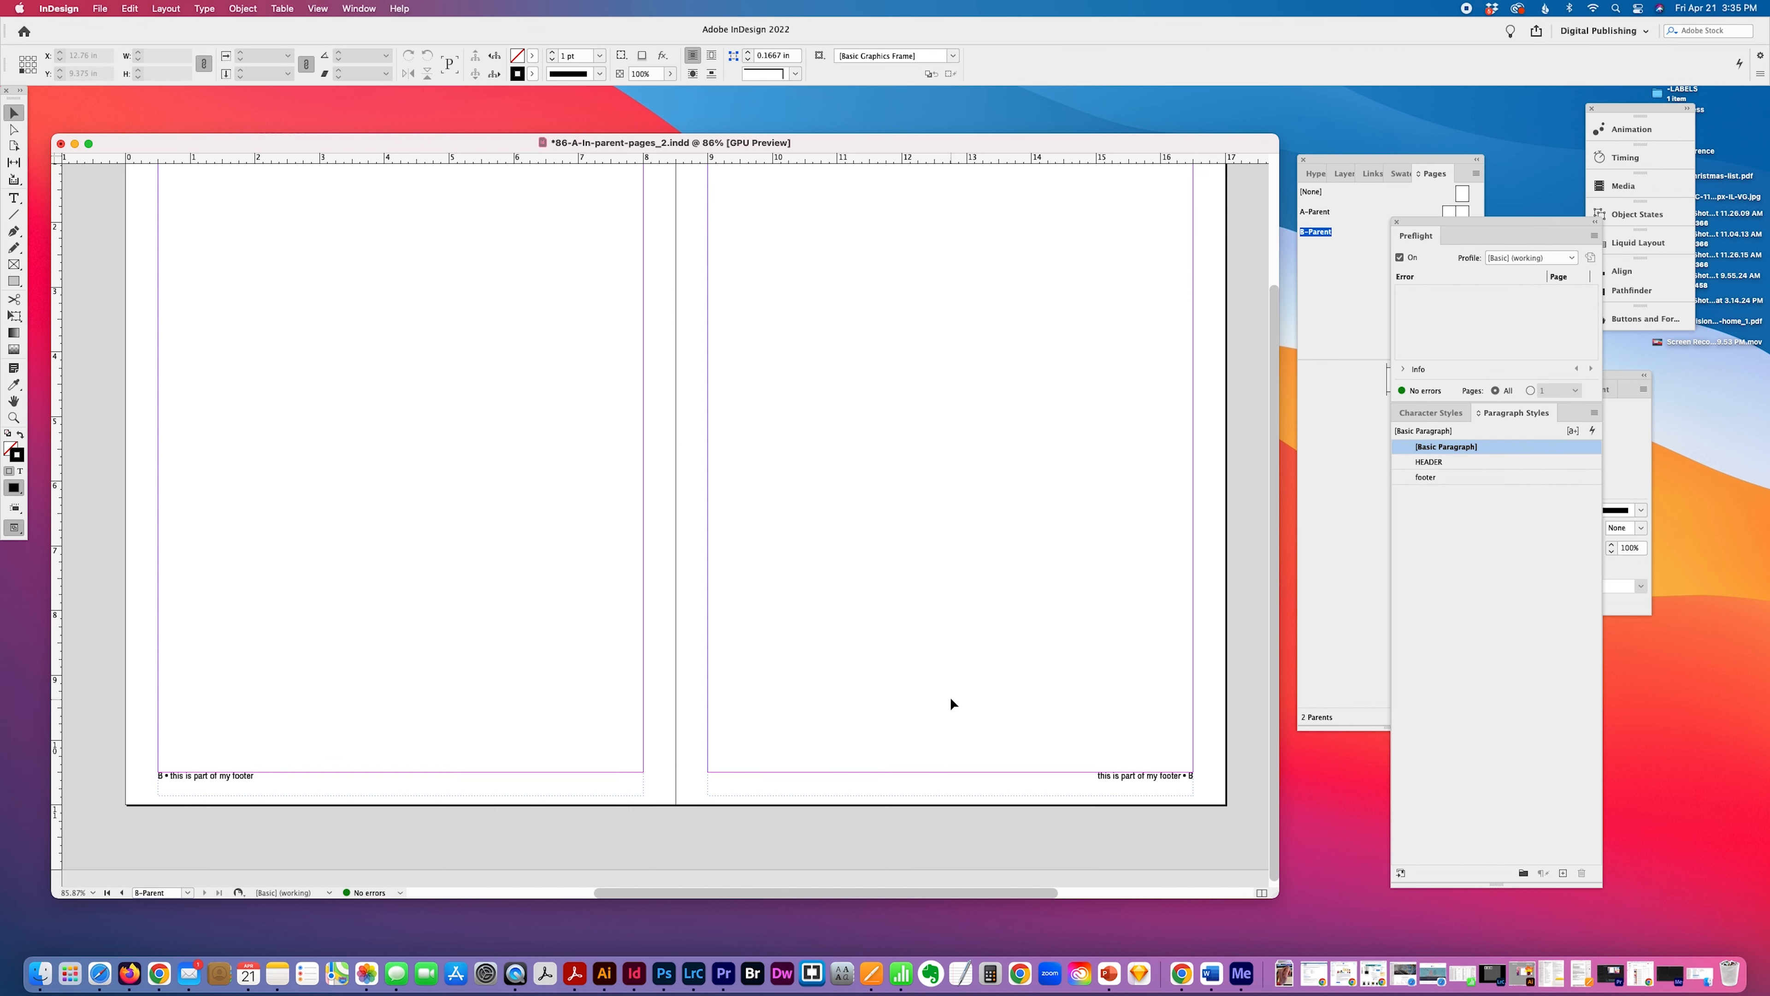
pyautogui.scroll(5, 950, 698)
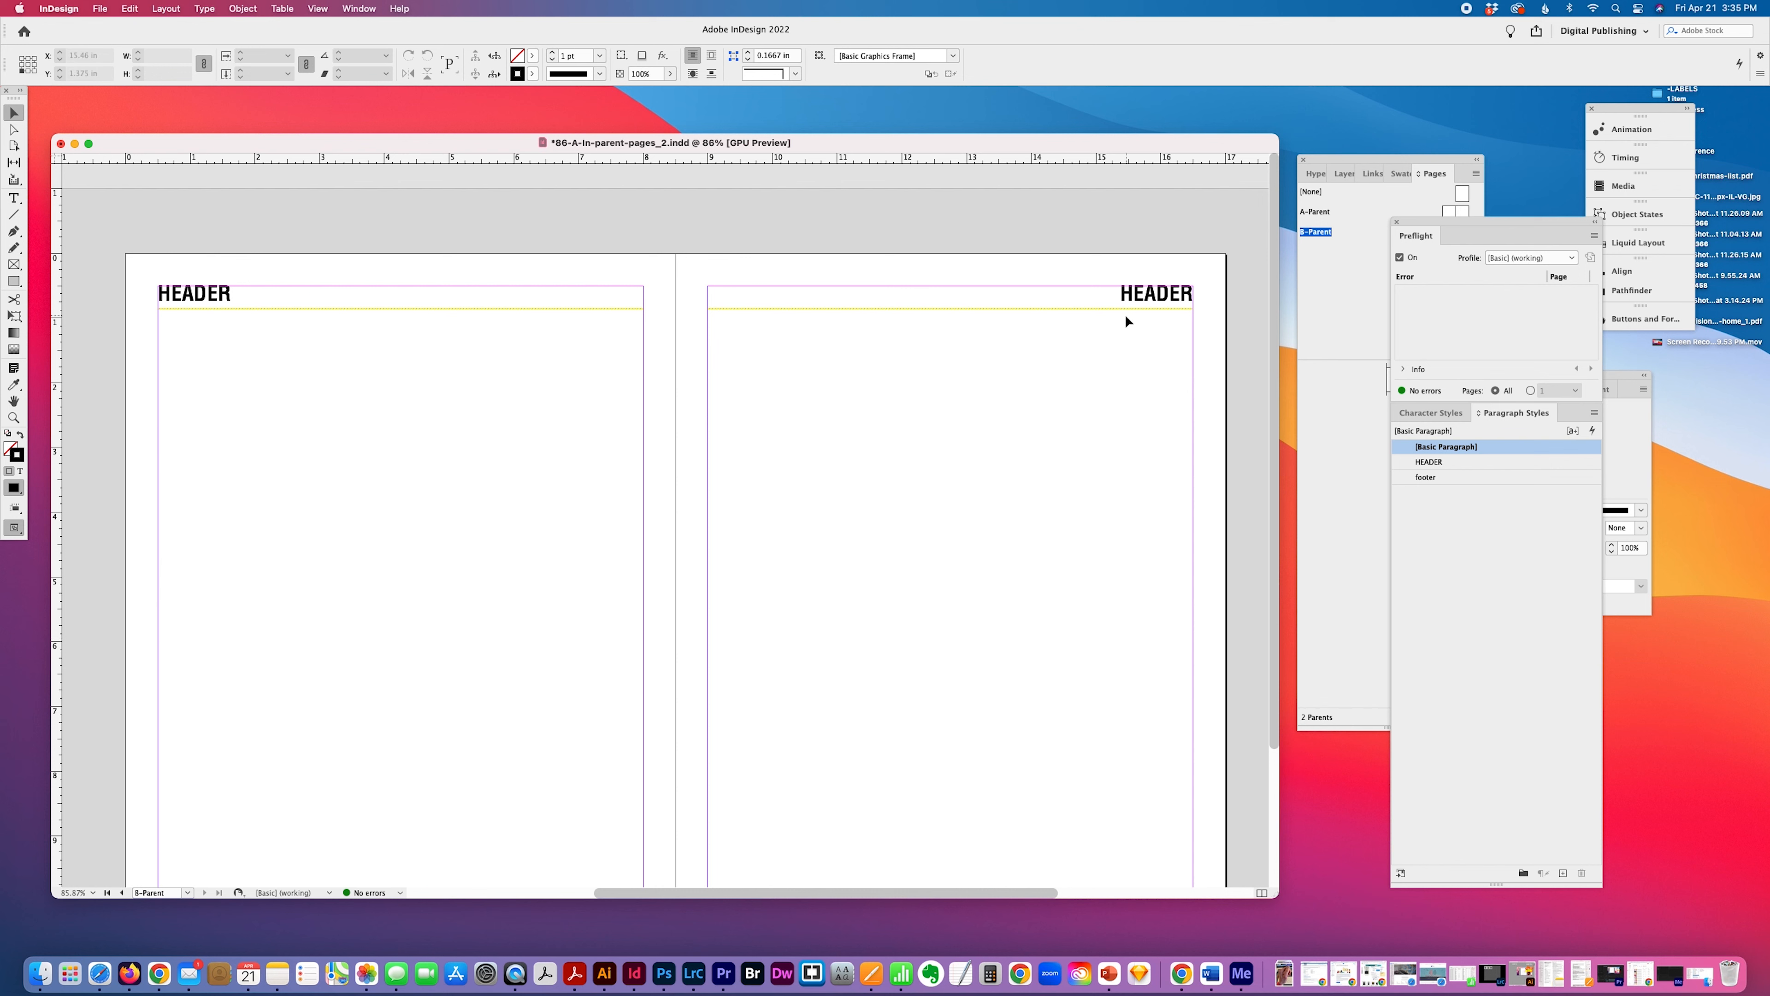
pyautogui.click(1363, 436)
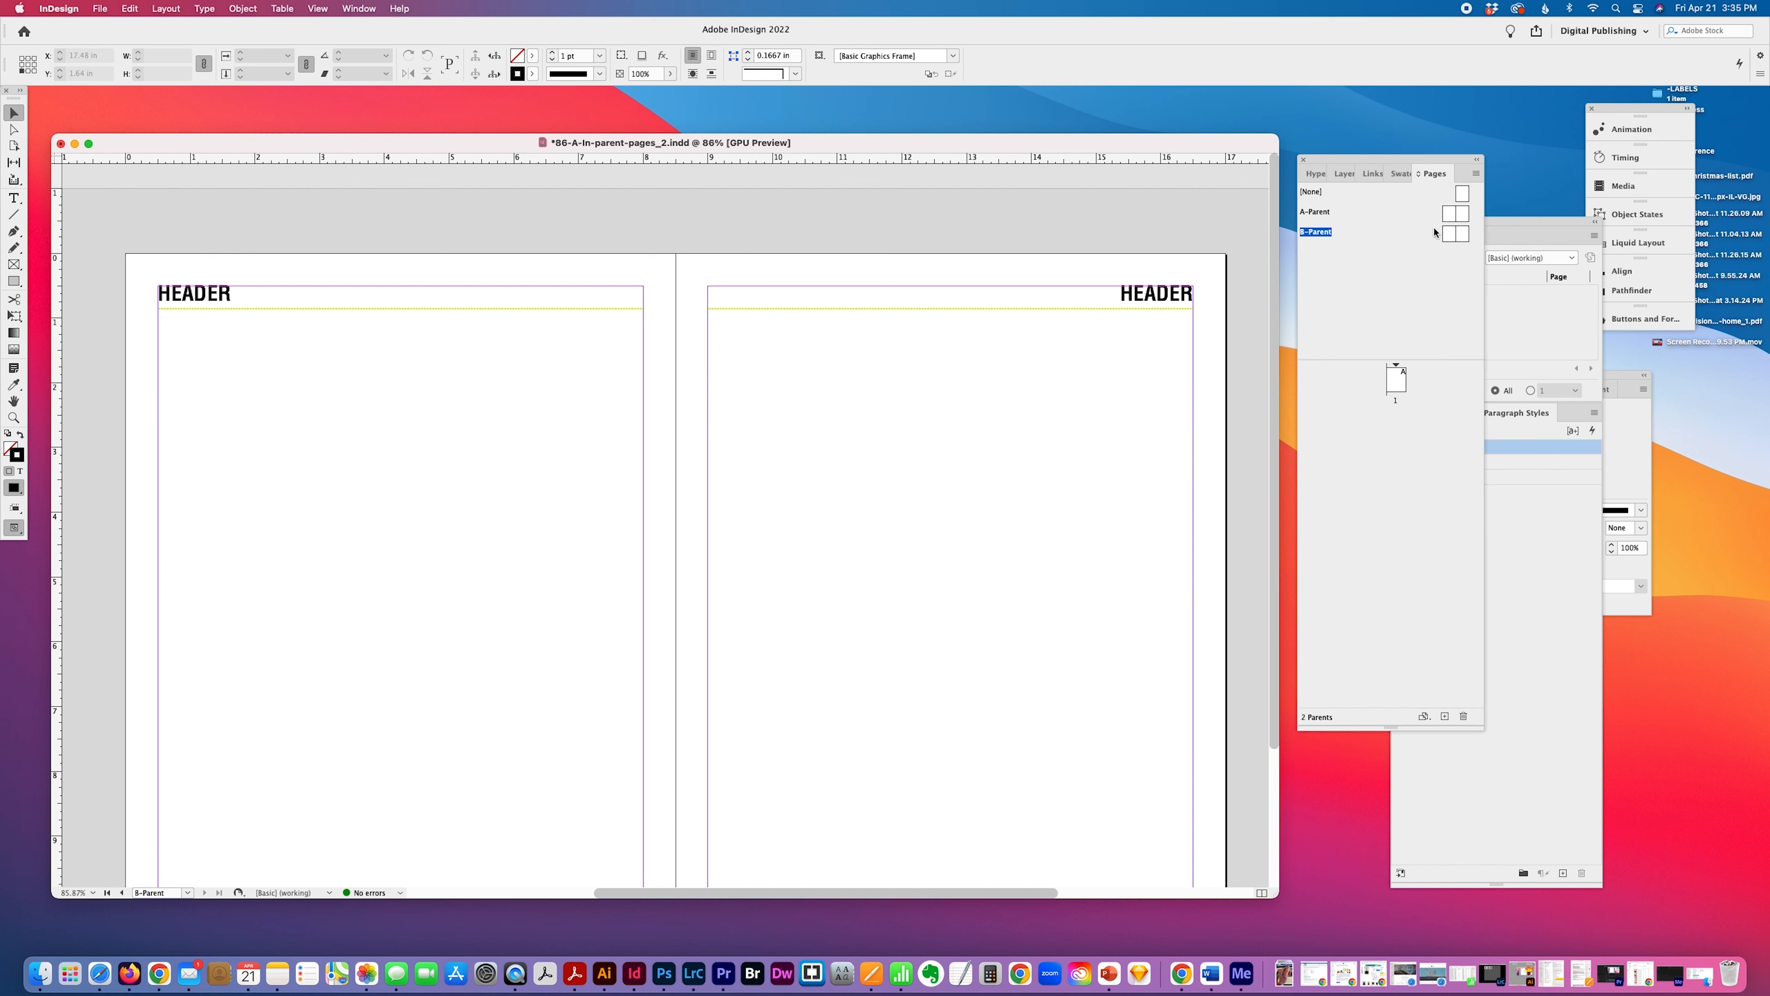
pyautogui.moveTo(1316, 235); pyautogui.dragTo(1351, 464)
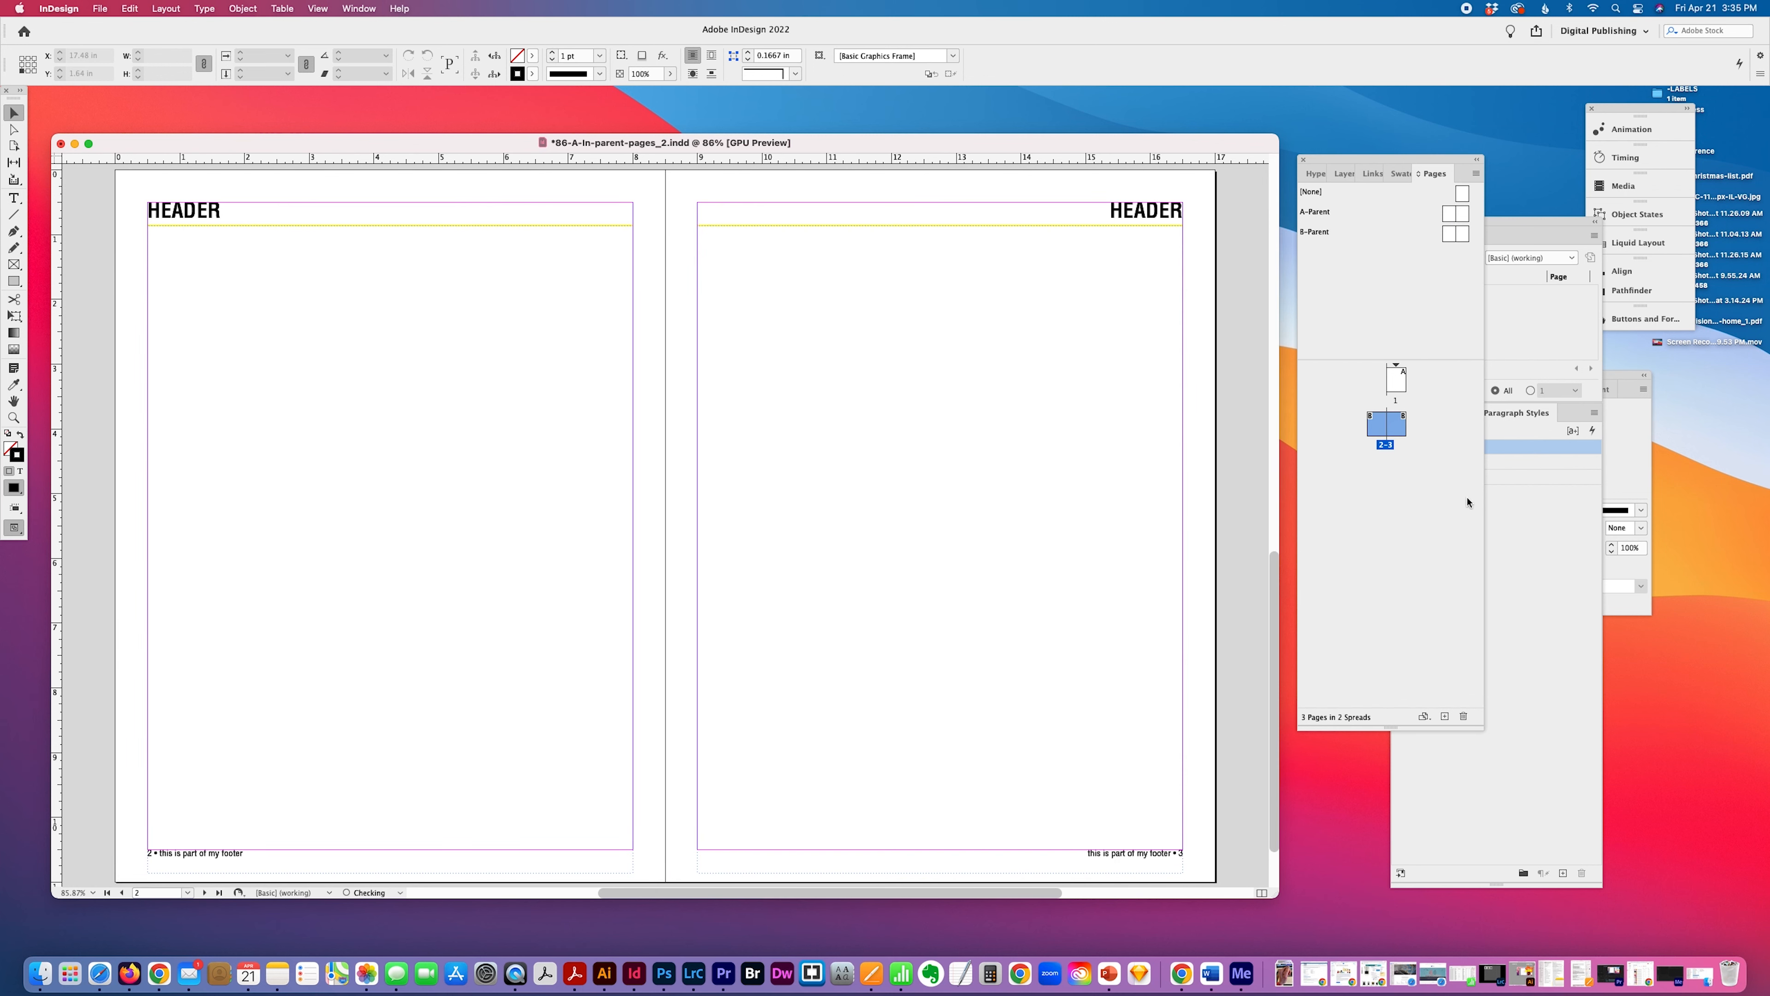
# Widen the Pages panel, then move the document window up and enlarge it.
pyautogui.moveTo(1485, 728); pyautogui.dragTo(1506, 805)
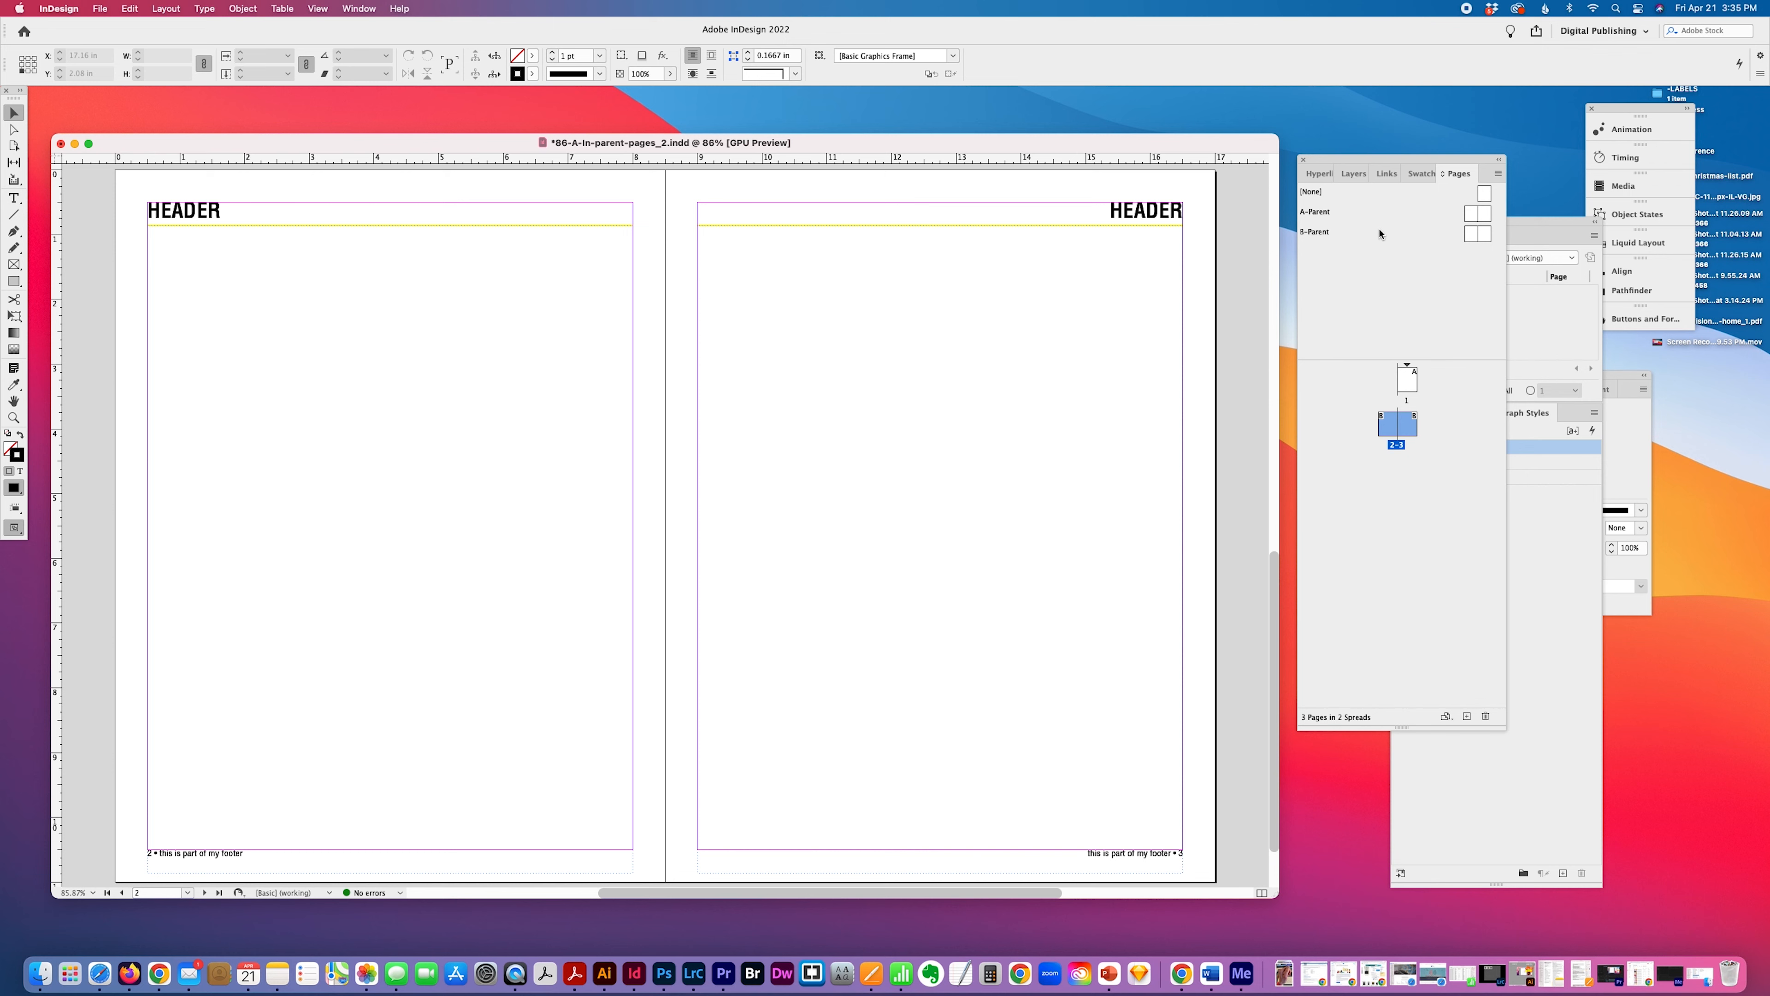
pyautogui.moveTo(927, 142); pyautogui.dragTo(923, 109)
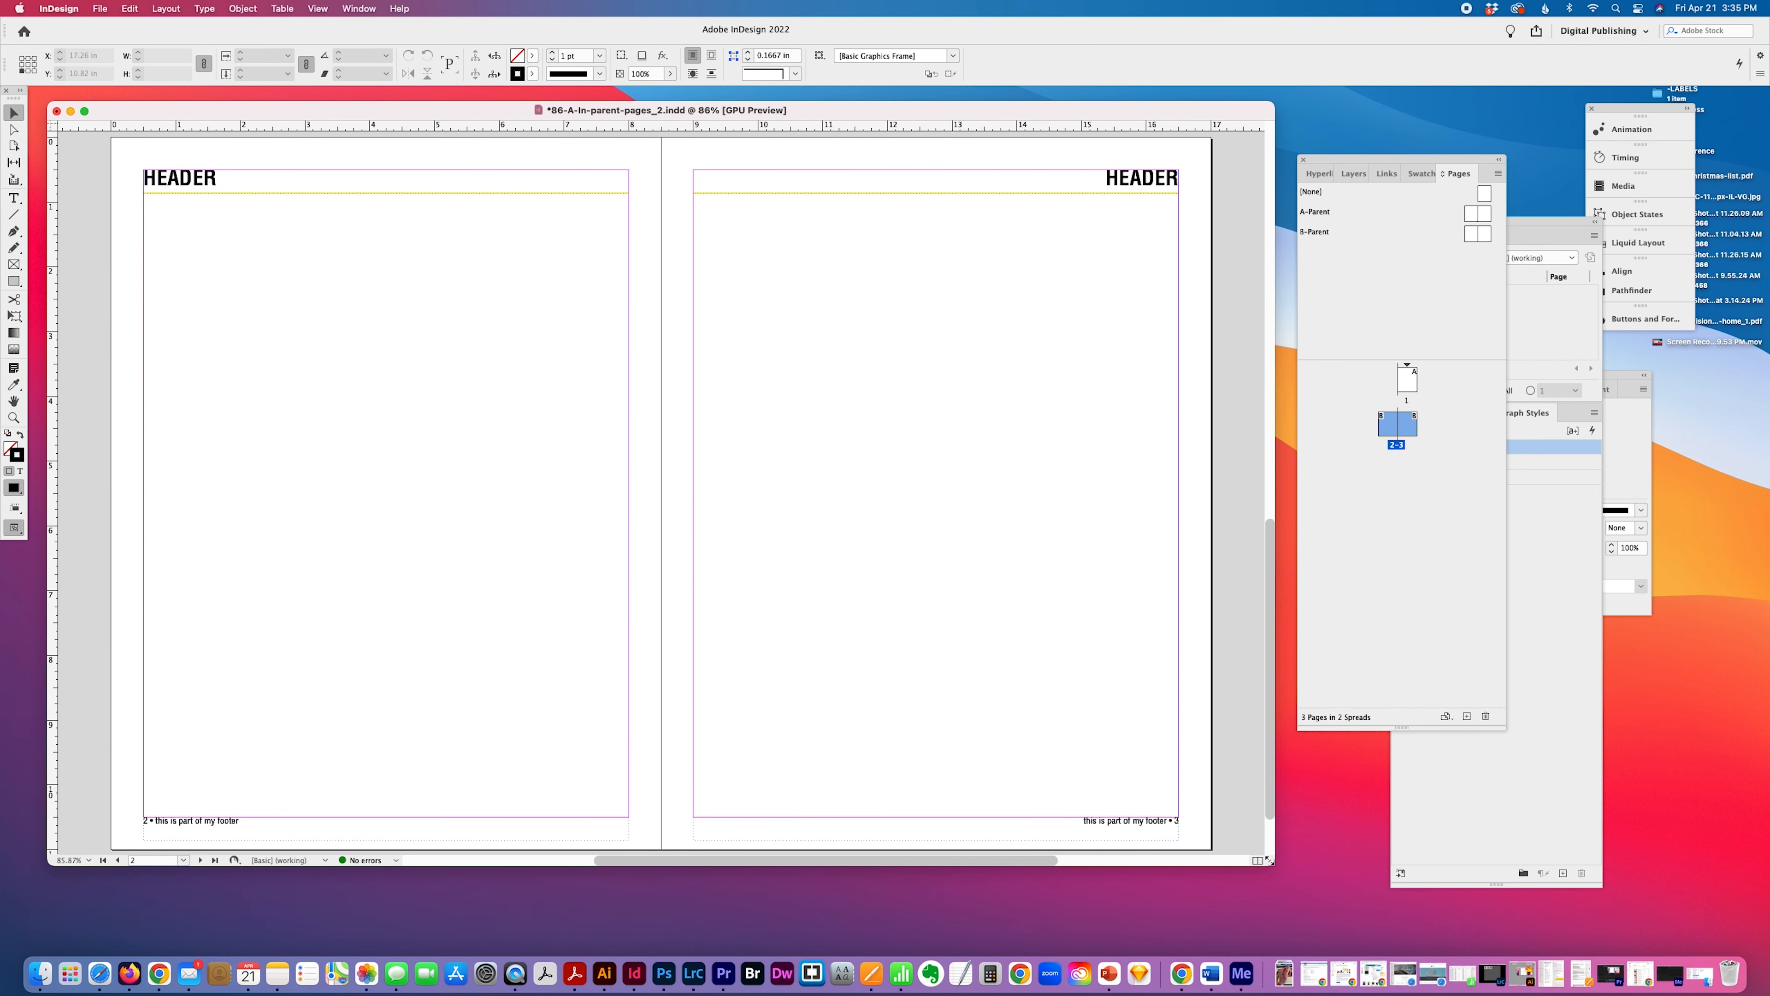
pyautogui.moveTo(1276, 862); pyautogui.dragTo(1291, 894)
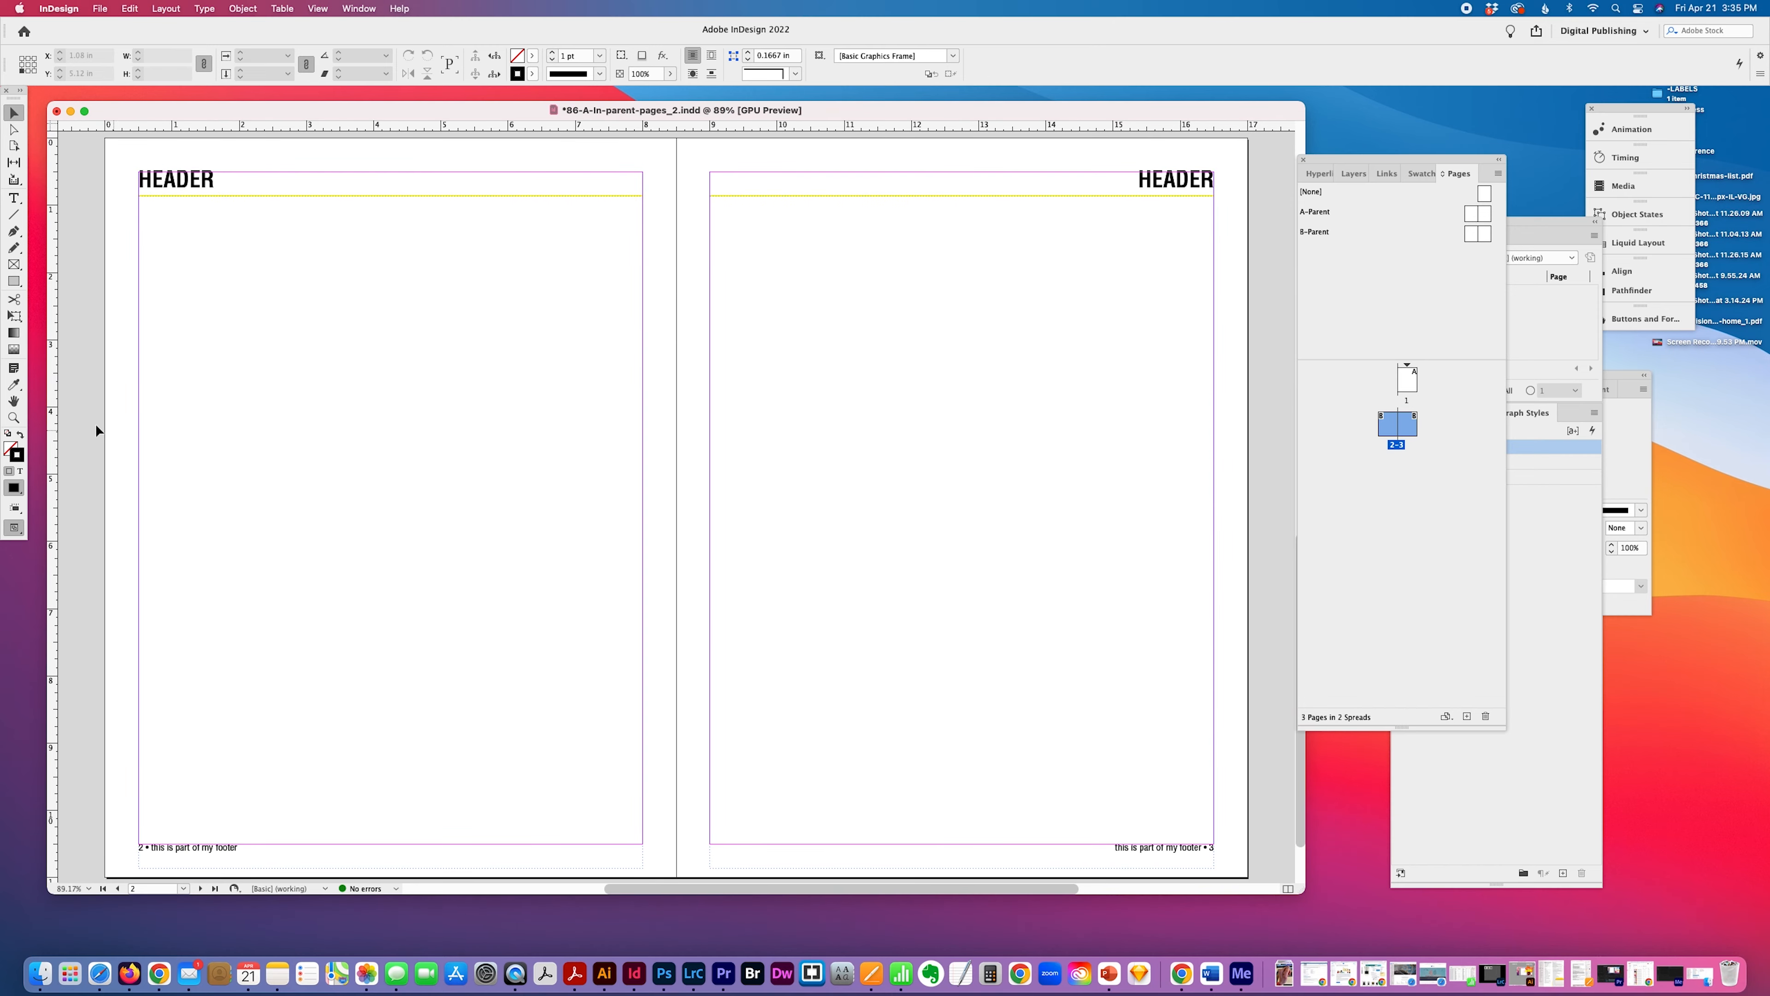
# Draw a text frame spanning page 2 from margin to margin, between the header rule and the footer.
pyautogui.click(14, 417)
pyautogui.keyDown('alt'); pyautogui.click(578, 492); pyautogui.keyUp('alt')
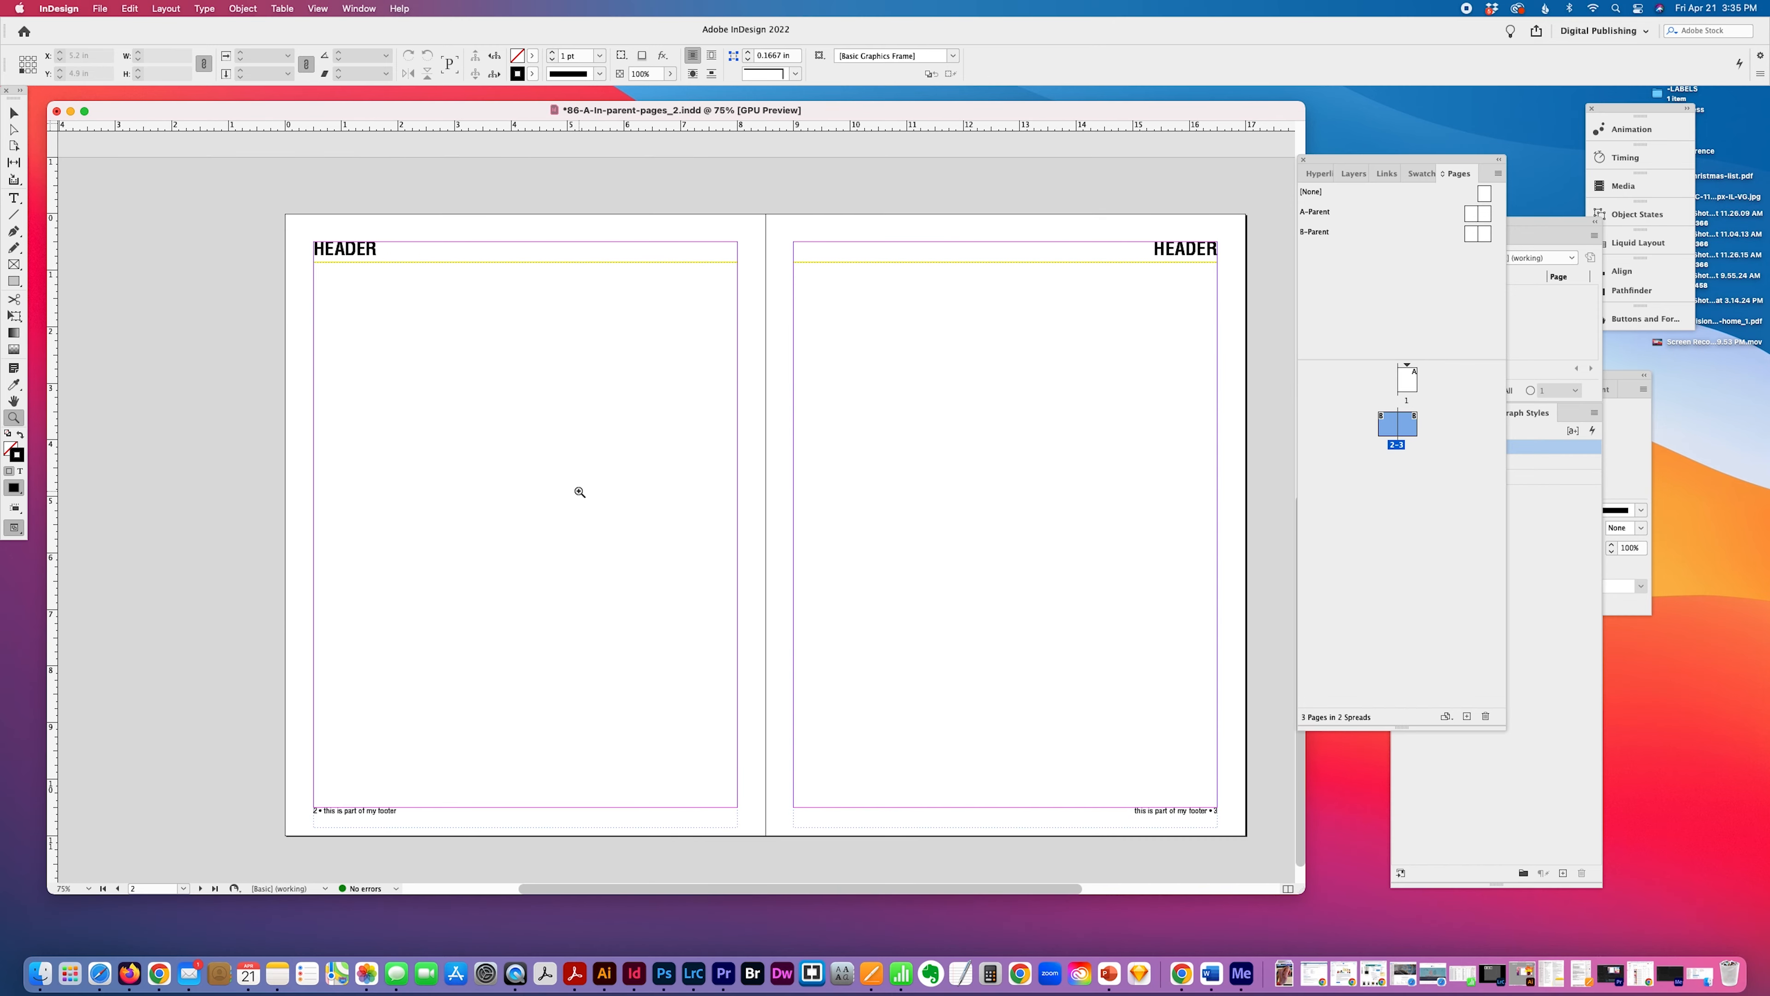
pyautogui.scroll(-1, 711, 574)
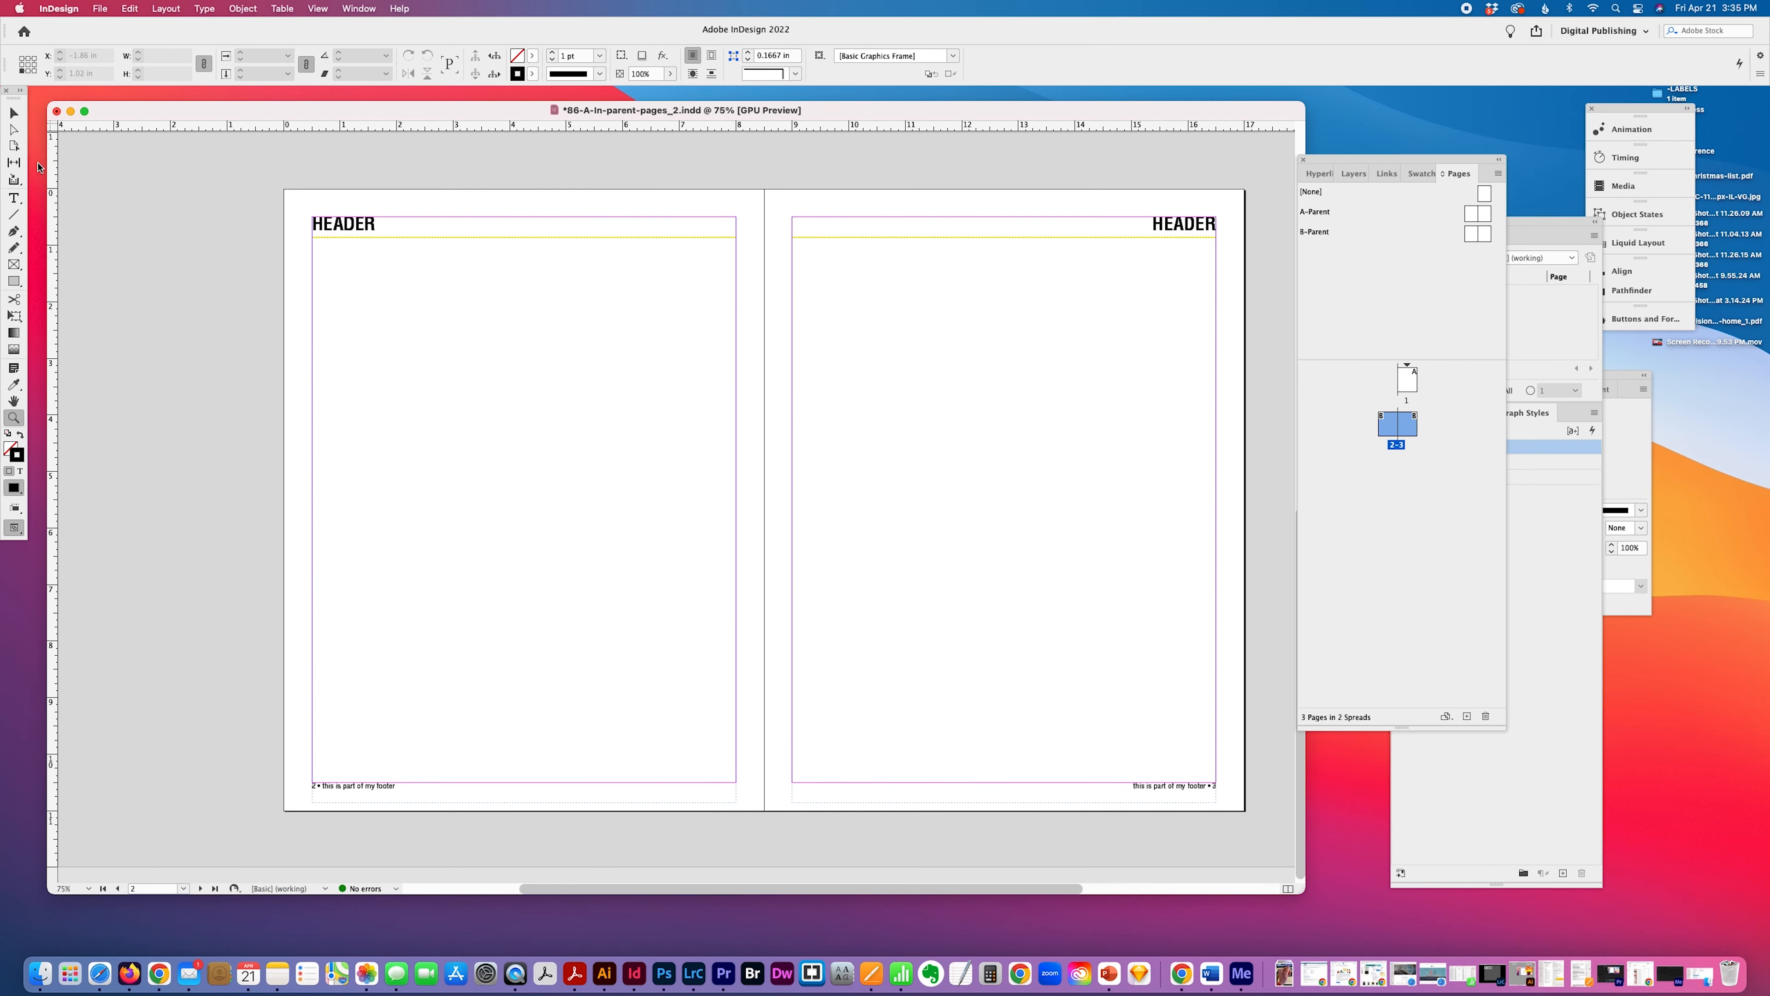
pyautogui.click(14, 199)
pyautogui.moveTo(312, 281); pyautogui.dragTo(736, 705)
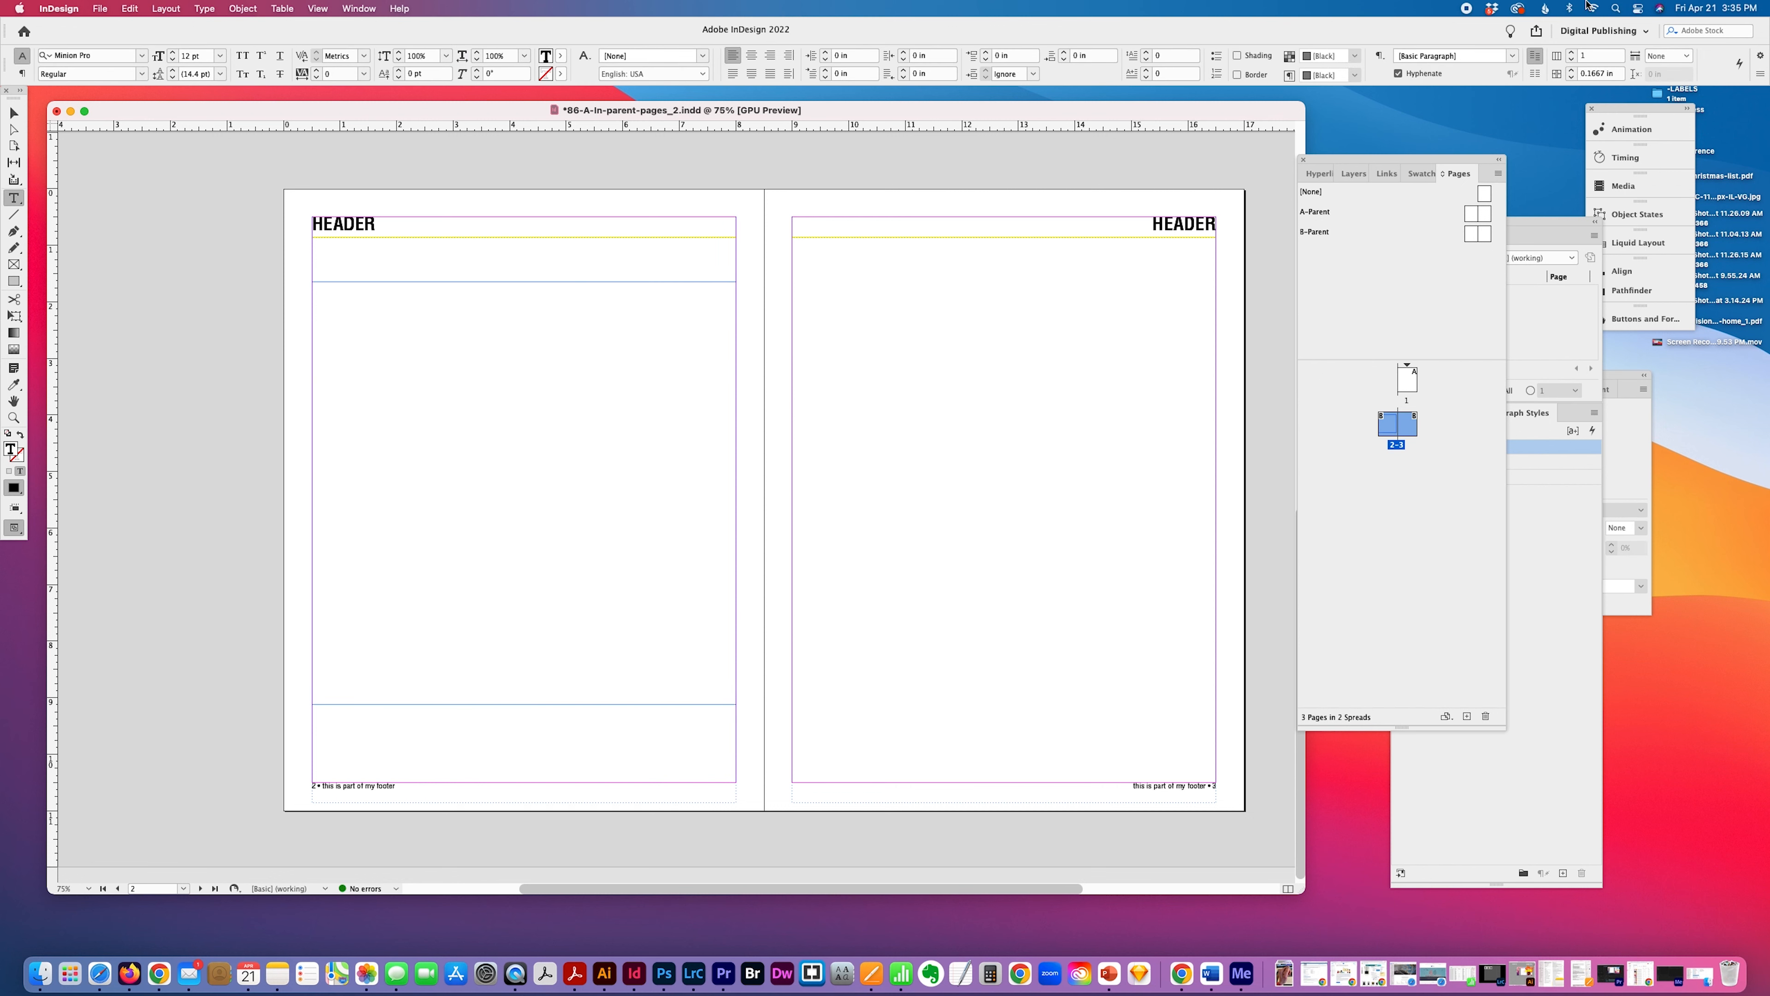
pyautogui.write('h')
pyautogui.press('BackSpace')
pyautogui.press('Escape')
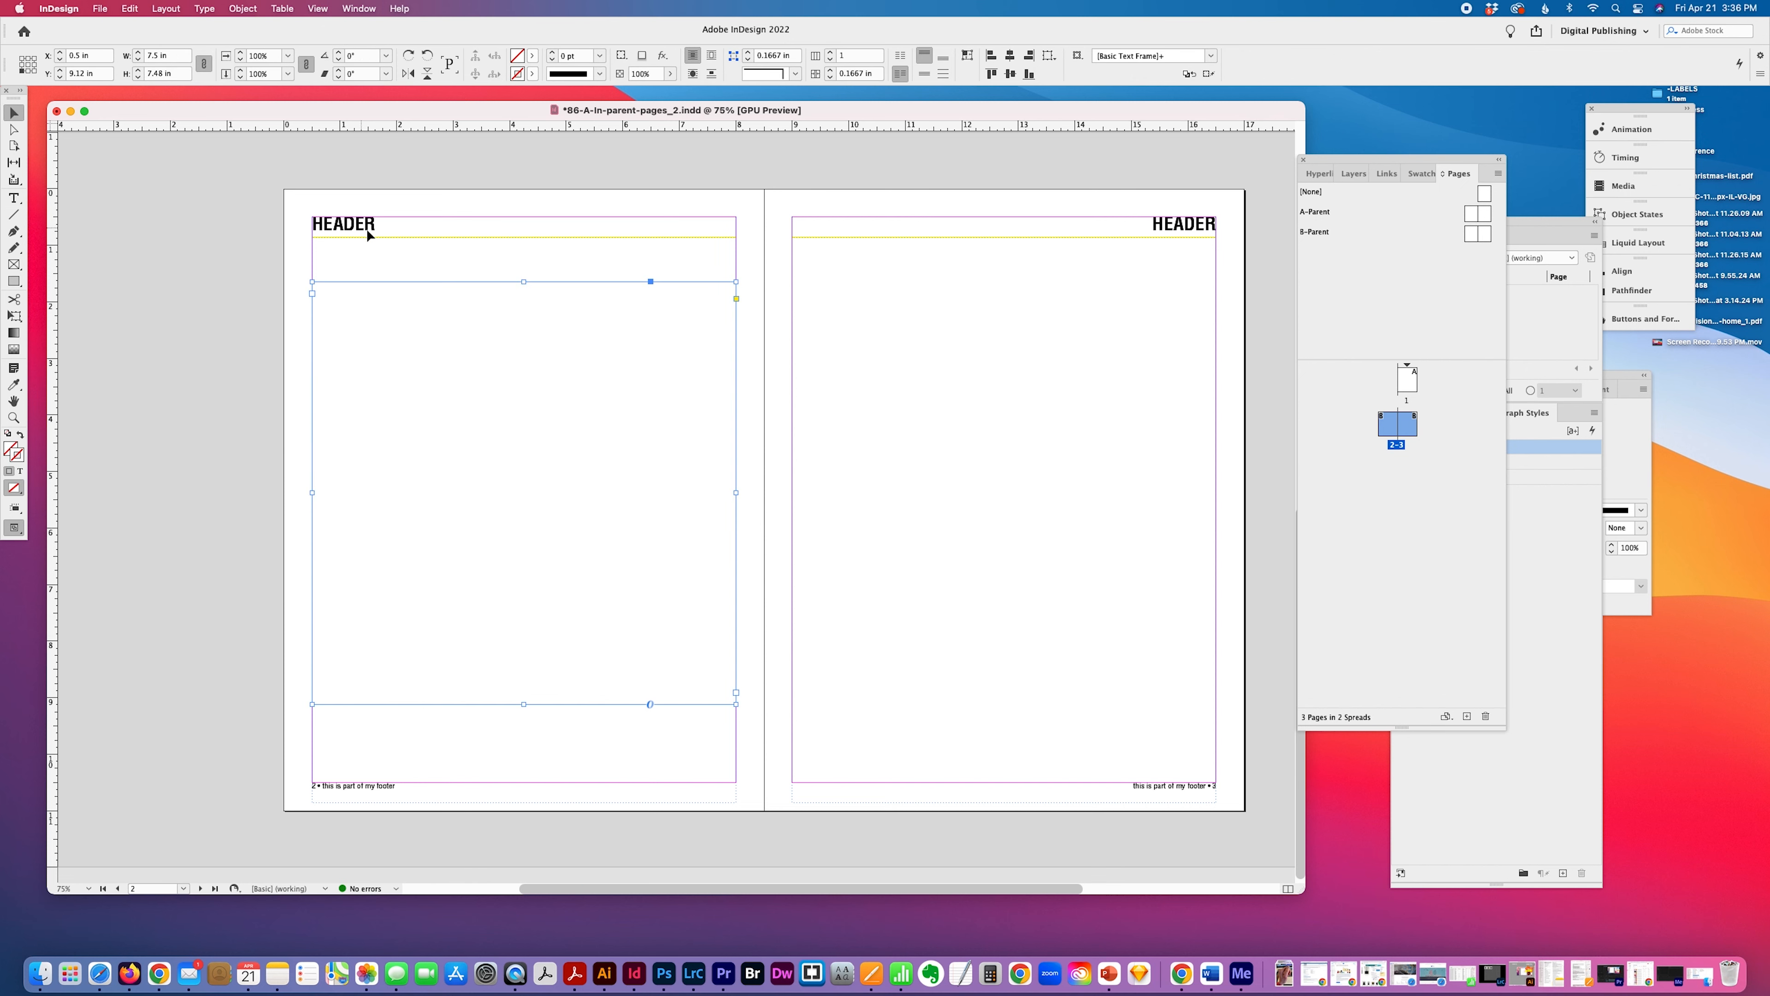
# Override the locked parent header frame on page 3 so it can be edited on the document page.
pyautogui.click(387, 241)
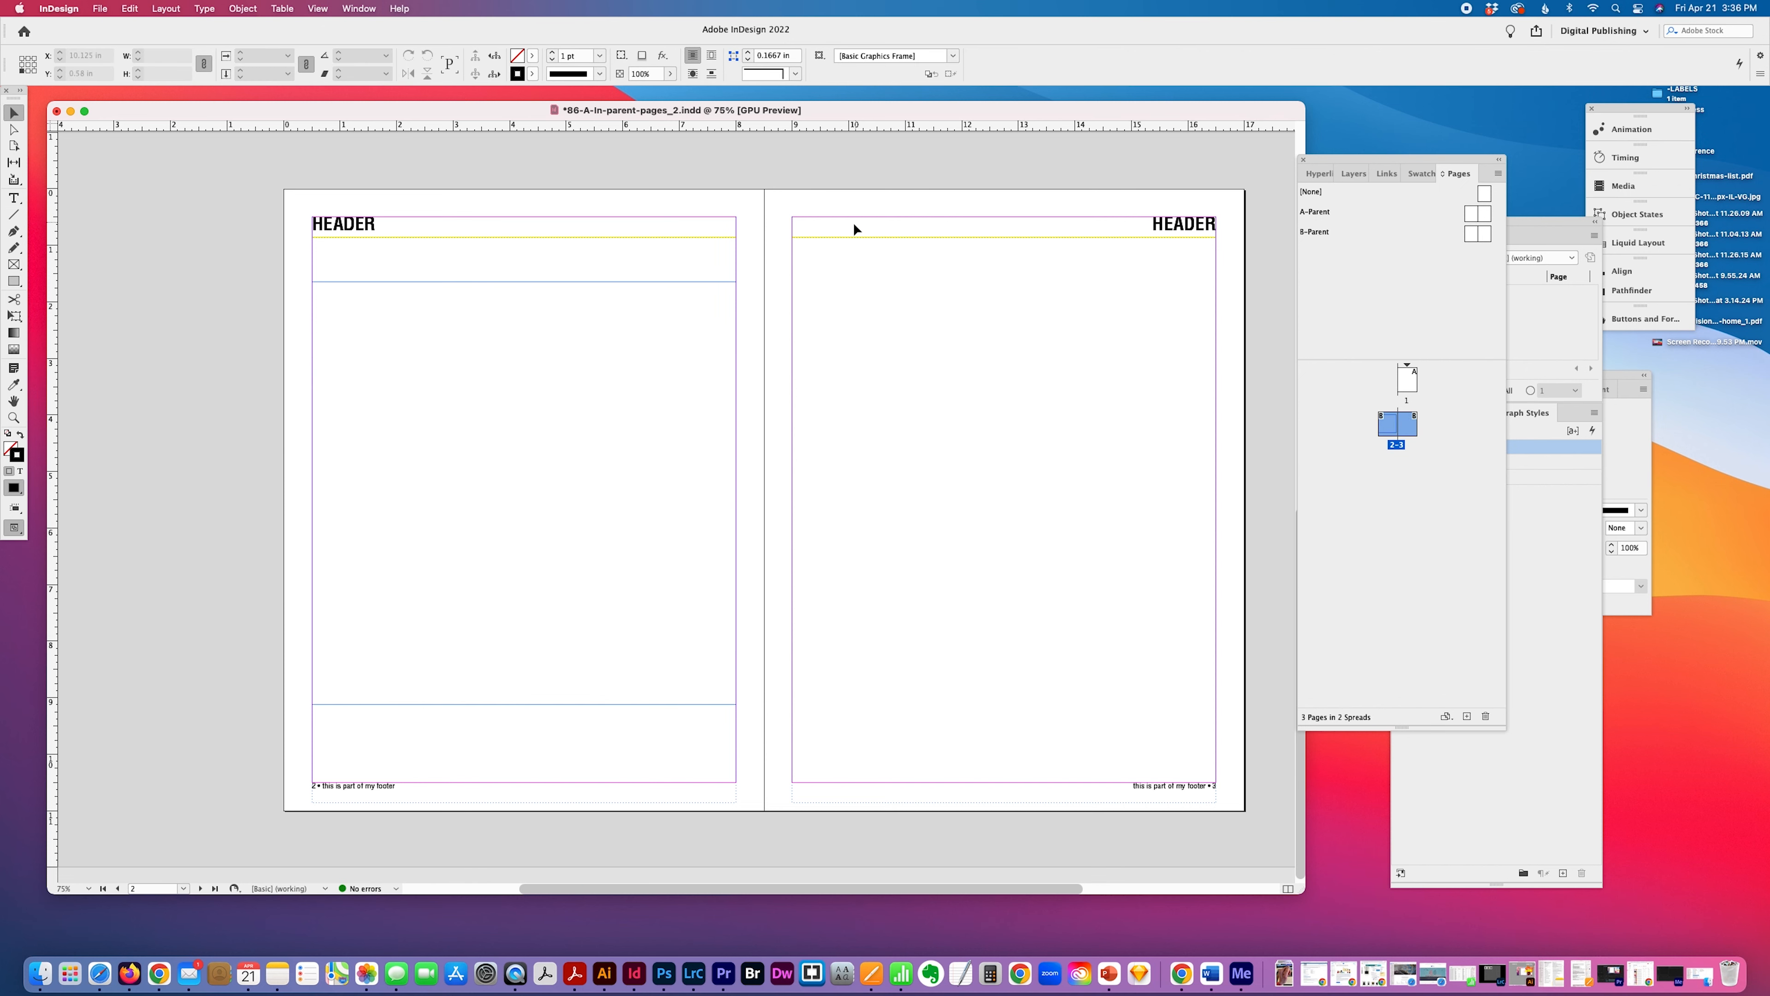
pyautogui.click(923, 235)
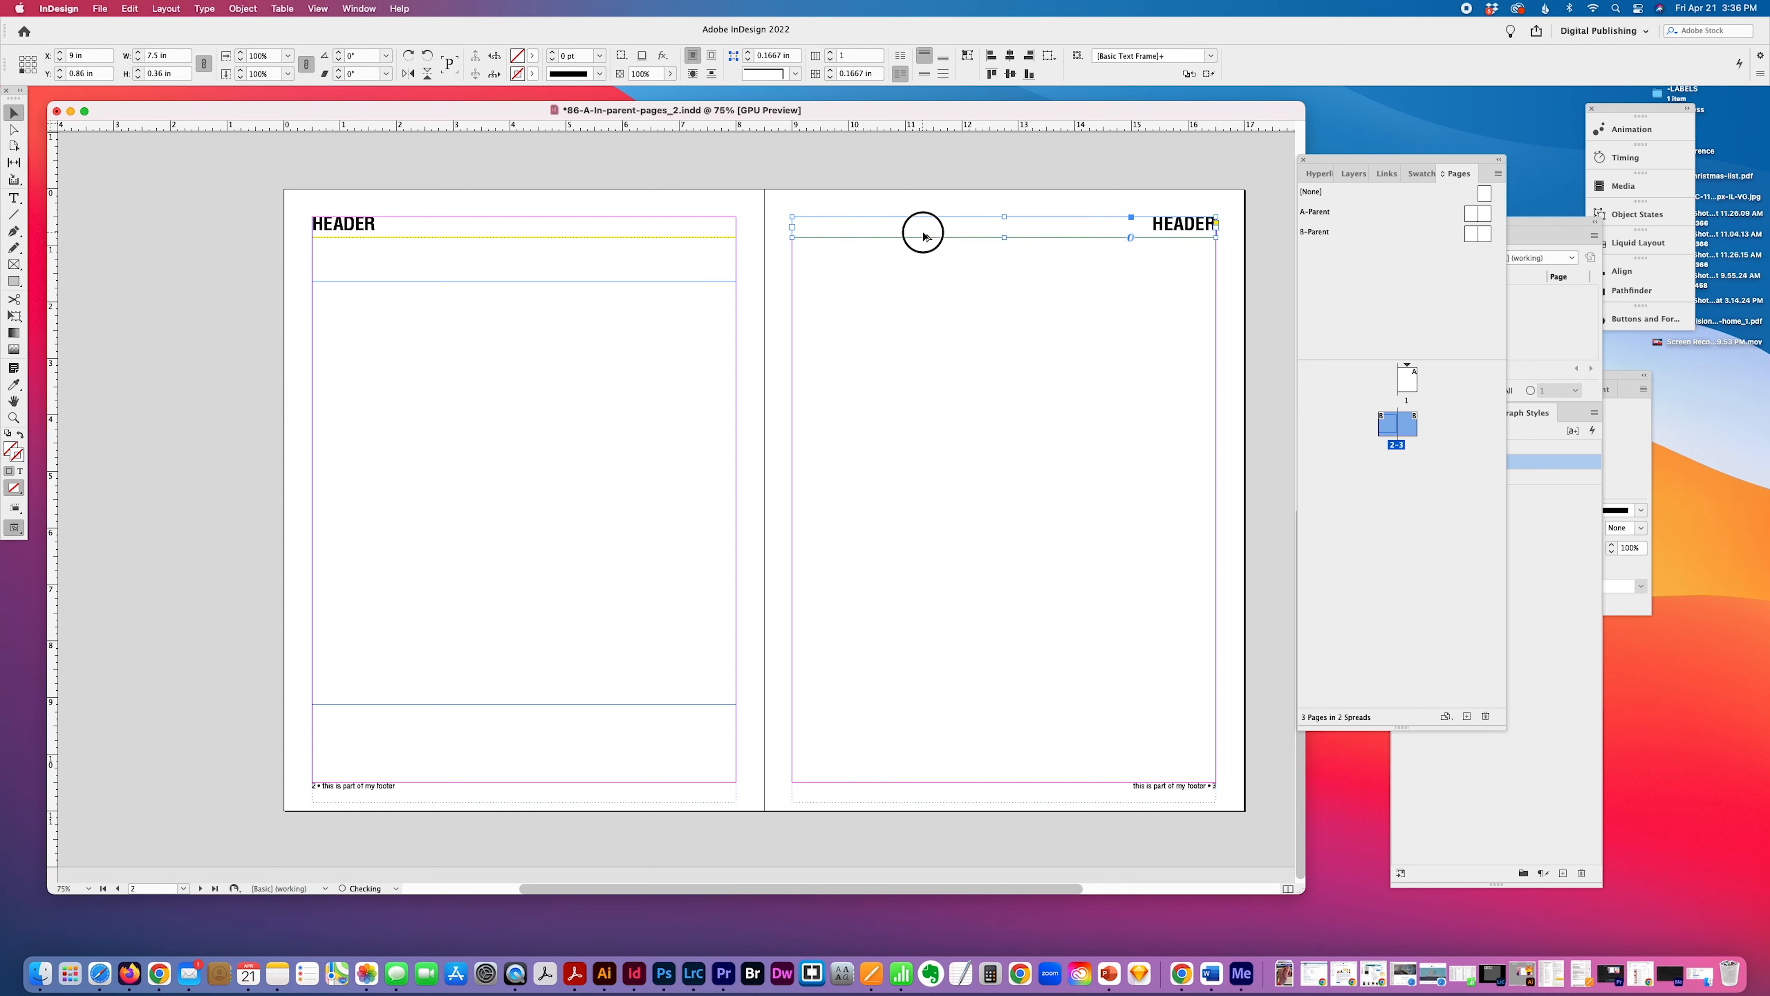
pyautogui.click(1079, 271)
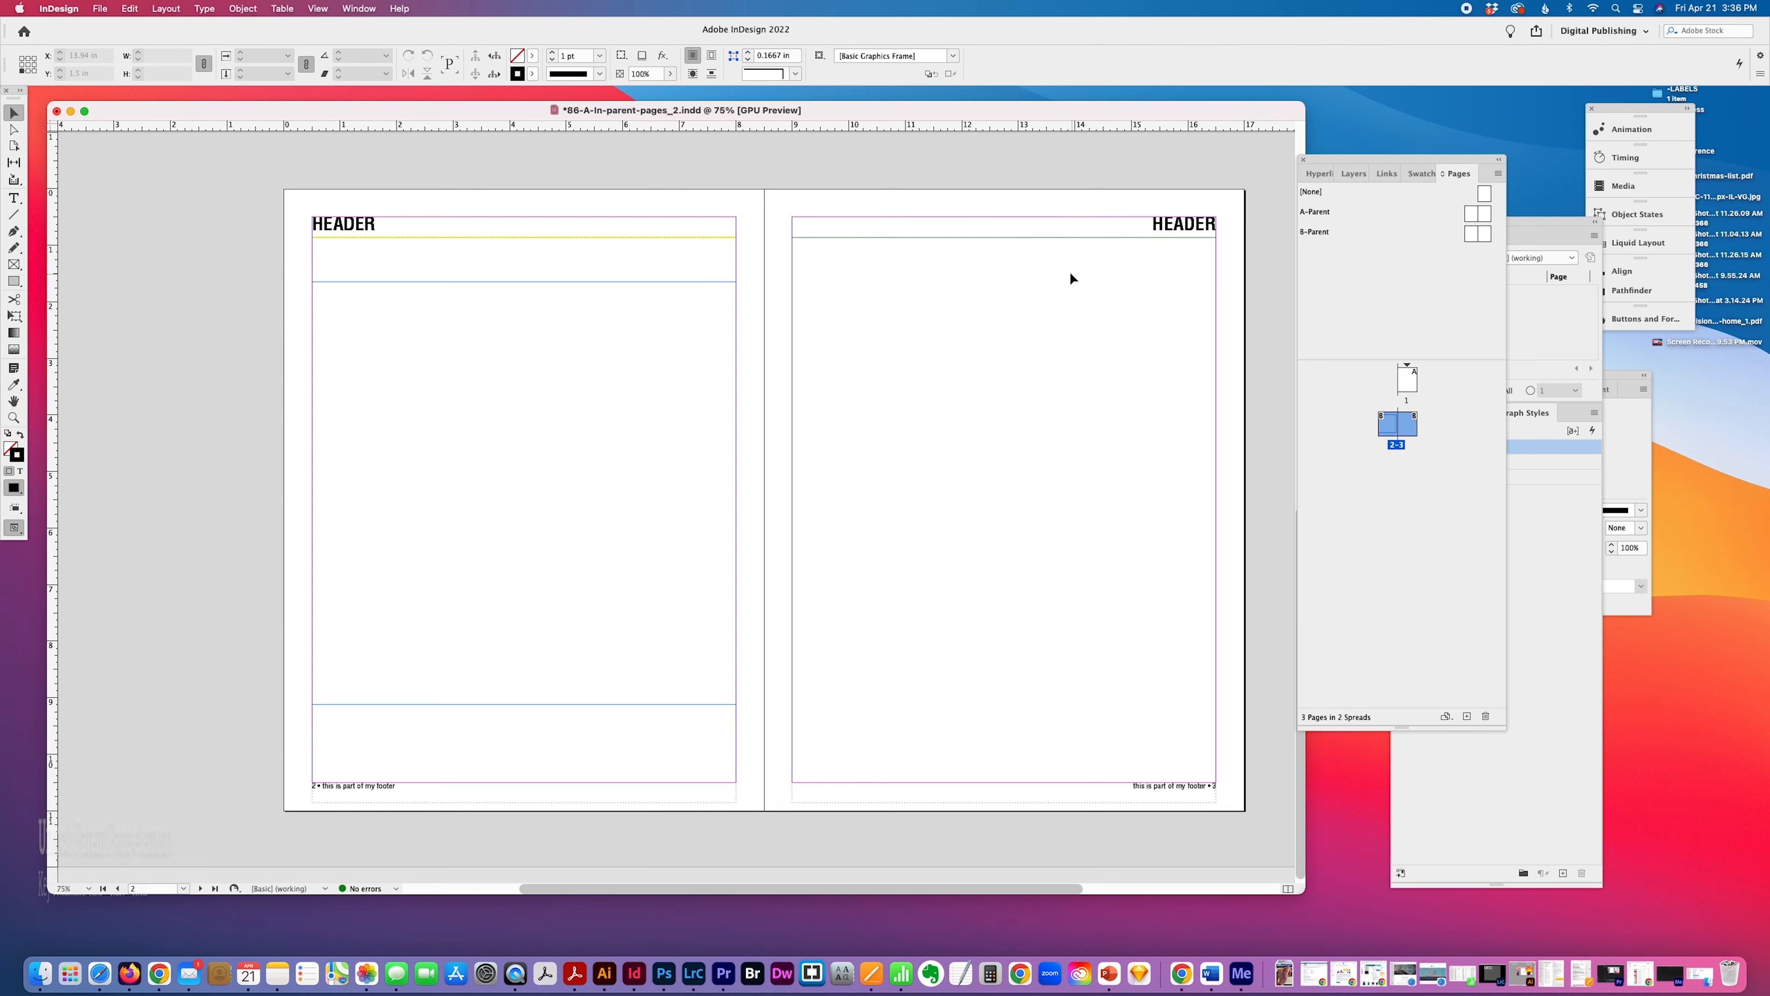
pyautogui.keyDown('shift'); pyautogui.keyDown('super'); pyautogui.click(969, 231); pyautogui.keyUp('super'); pyautogui.keyUp('shift')
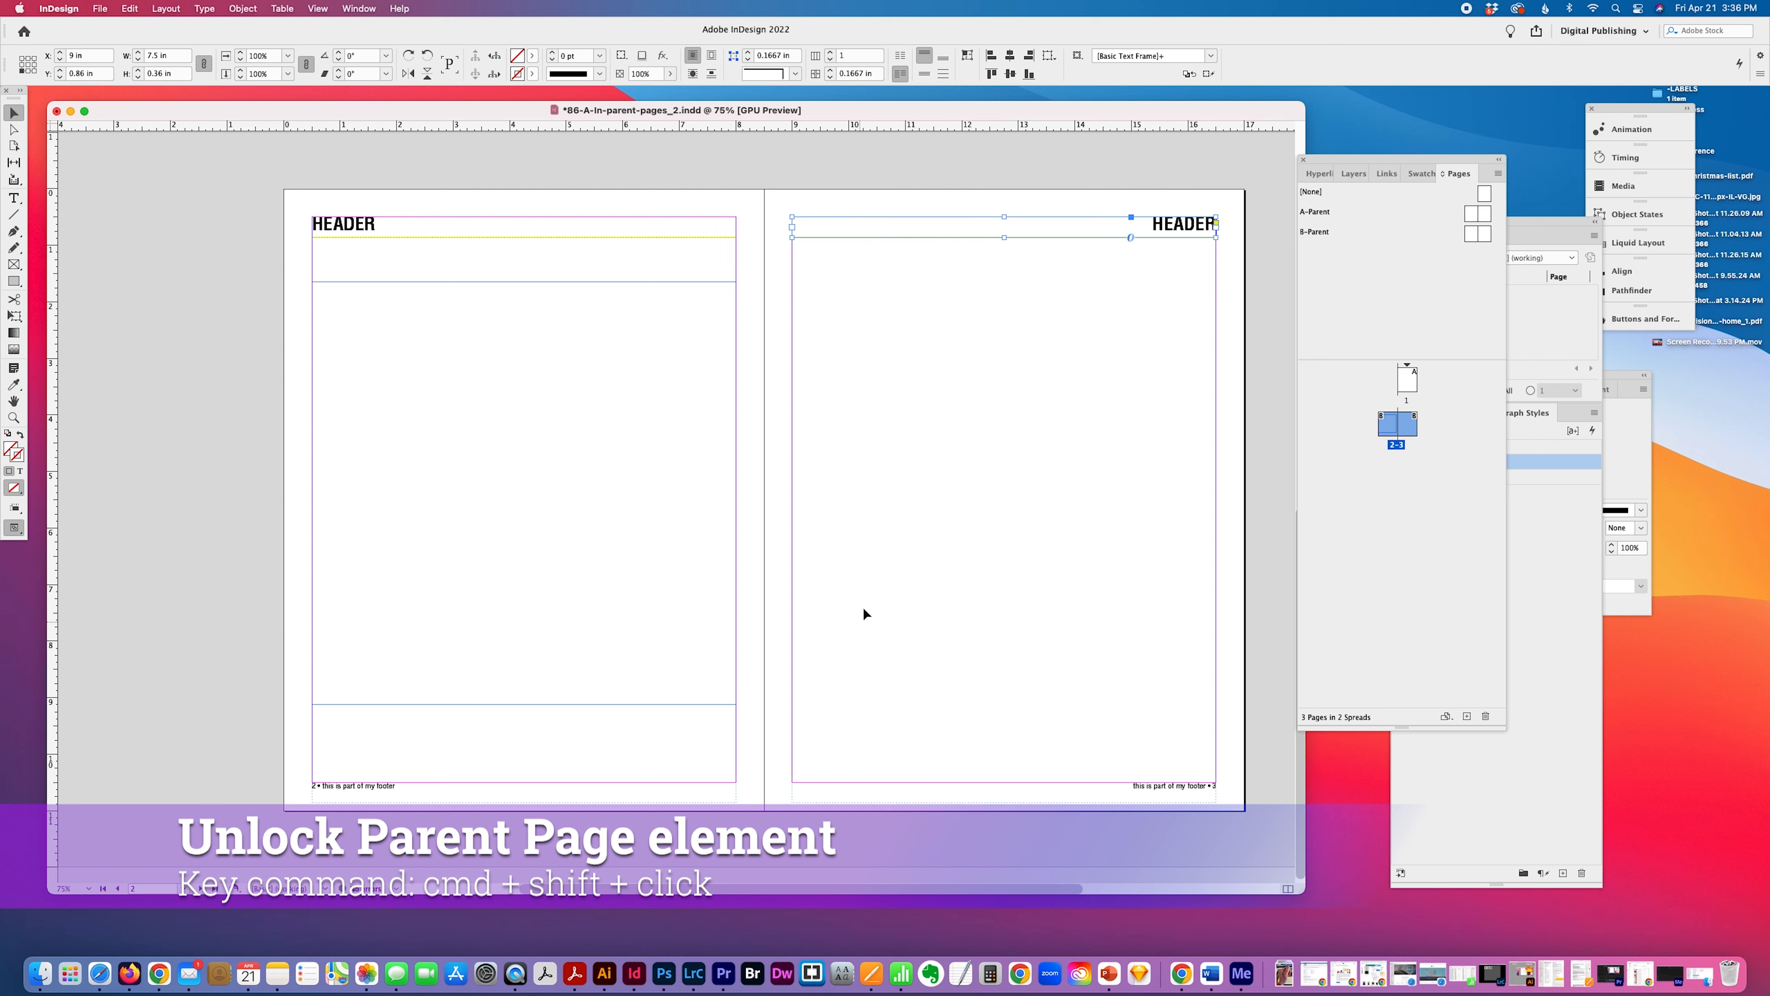
# Insert "page 3 •" before the word HEADER in page 3's header, then deselect the frame.
pyautogui.click(14, 198)
pyautogui.click(1150, 224)
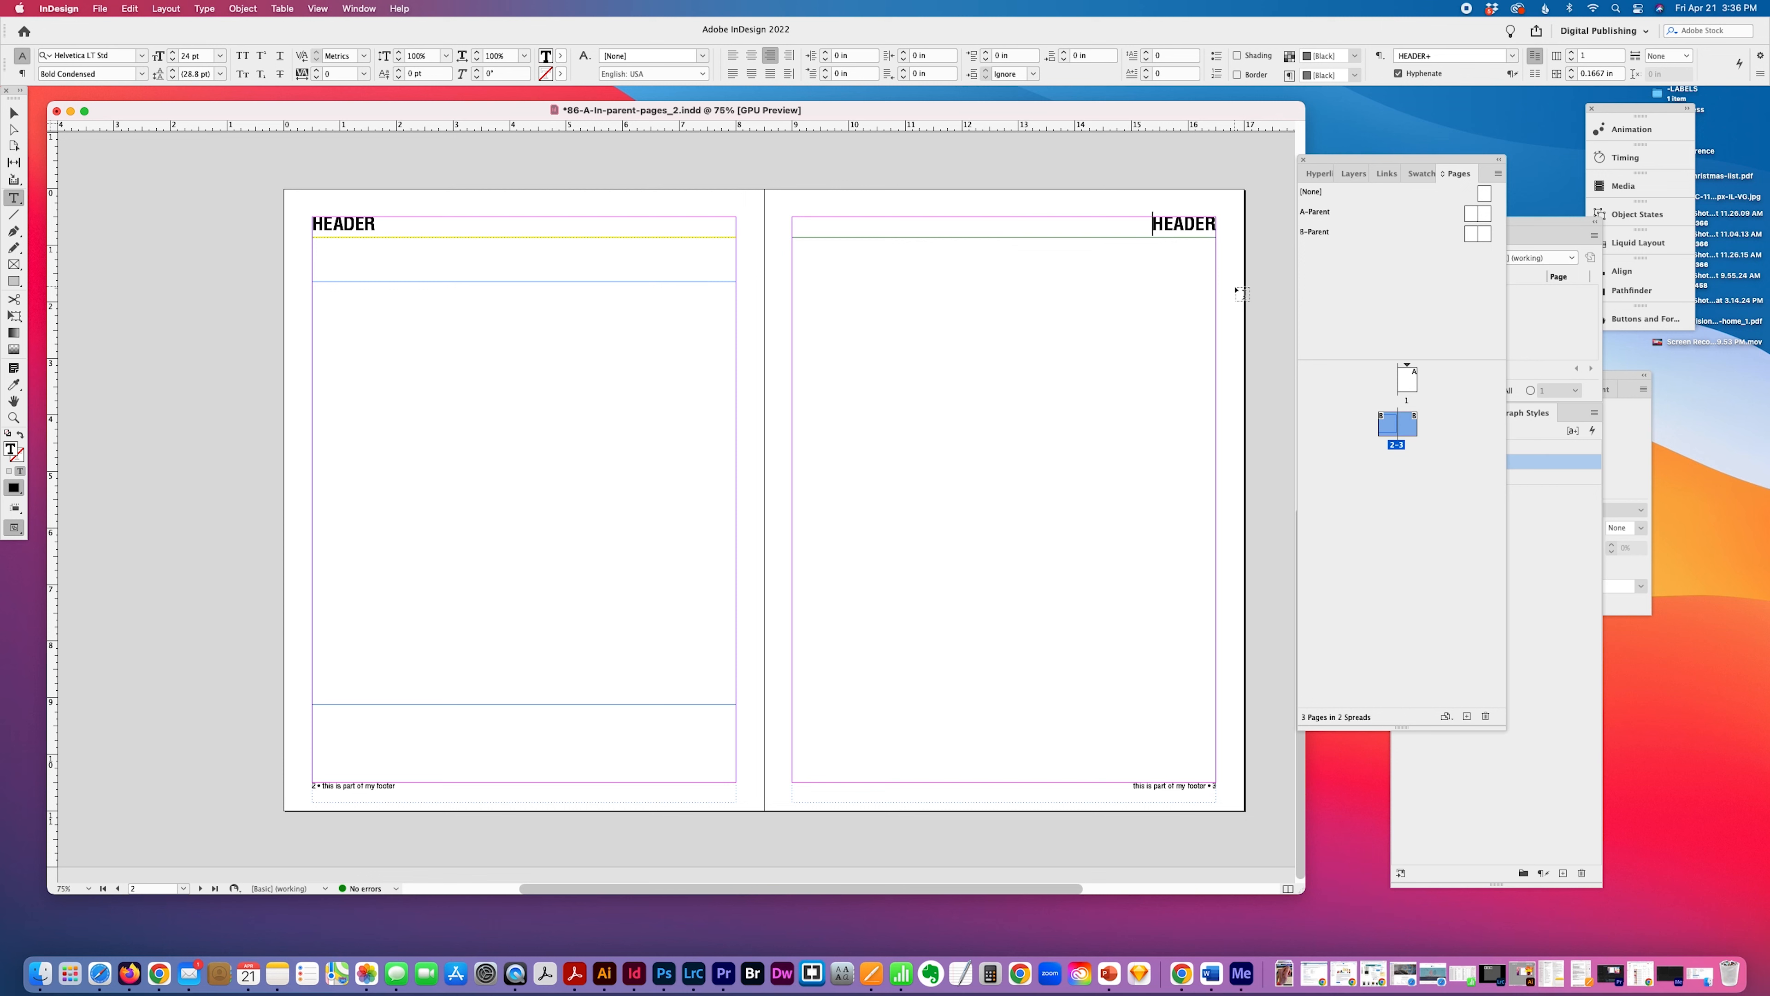
pyautogui.write('page ')
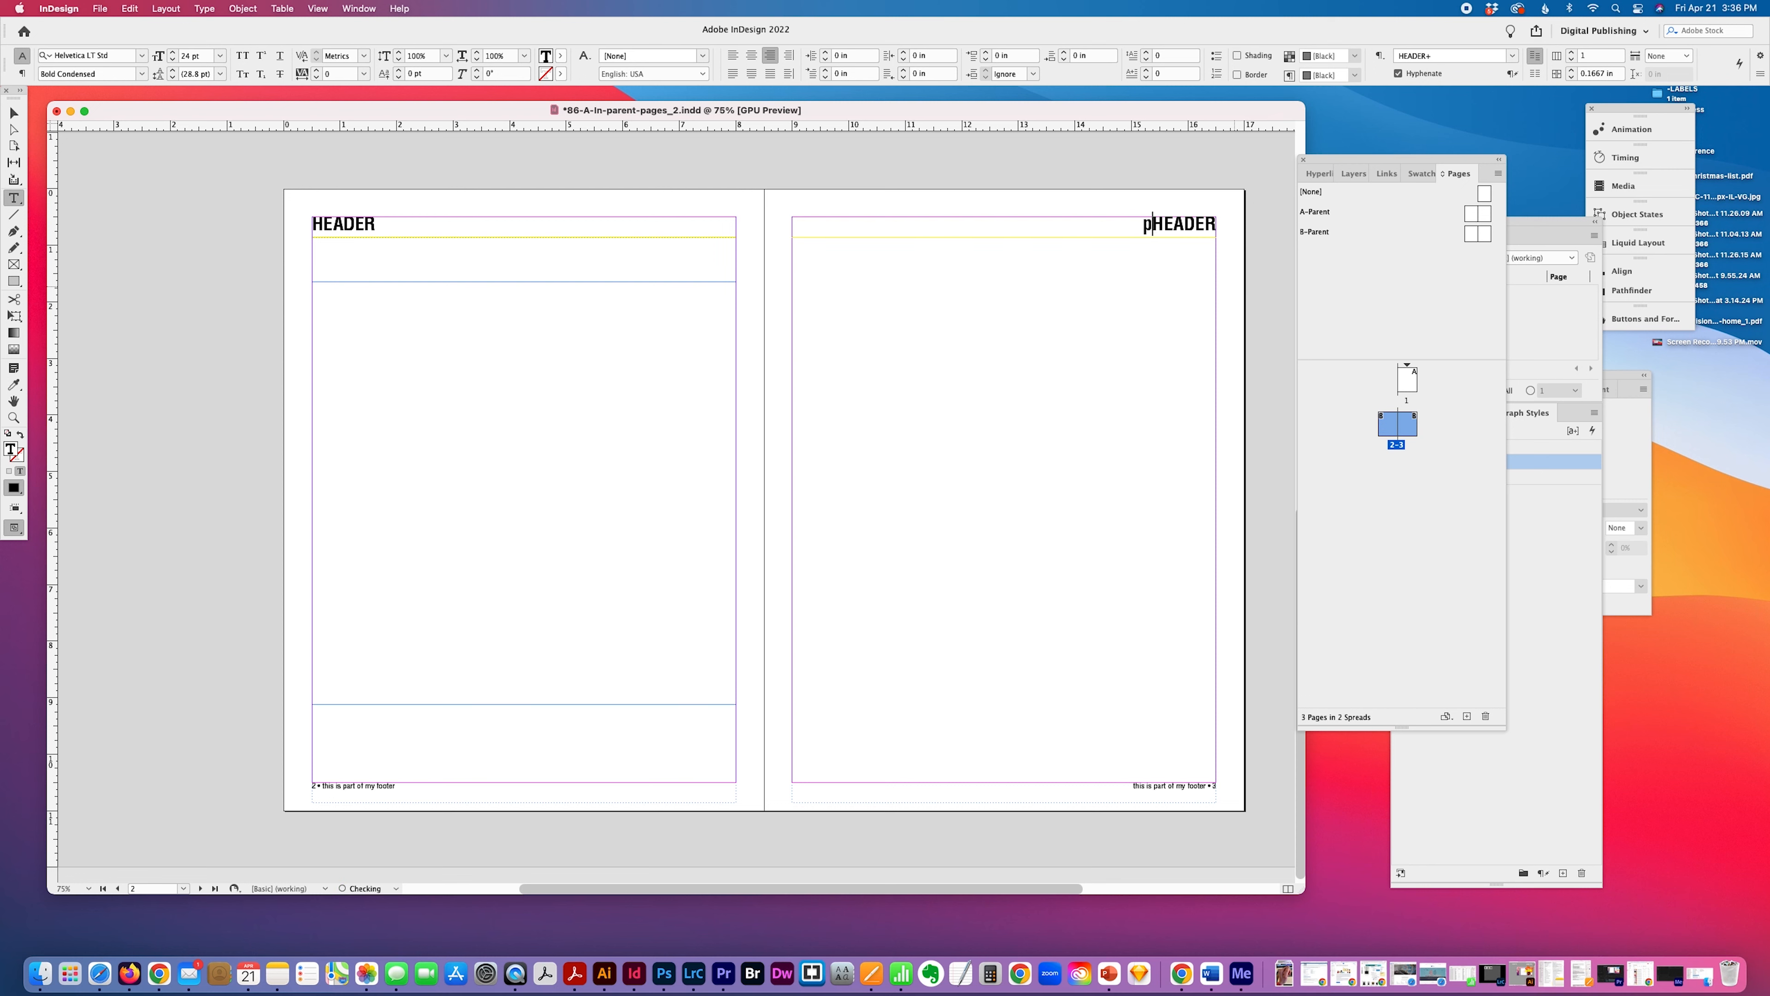
pyautogui.write('3 ')
pyautogui.write('*')
pyautogui.press('BackSpace')
pyautogui.press('BackSpace')
pyautogui.write('•')
pyautogui.moveTo(1150, 224); pyautogui.dragTo(1141, 224)
pyautogui.press('Right')
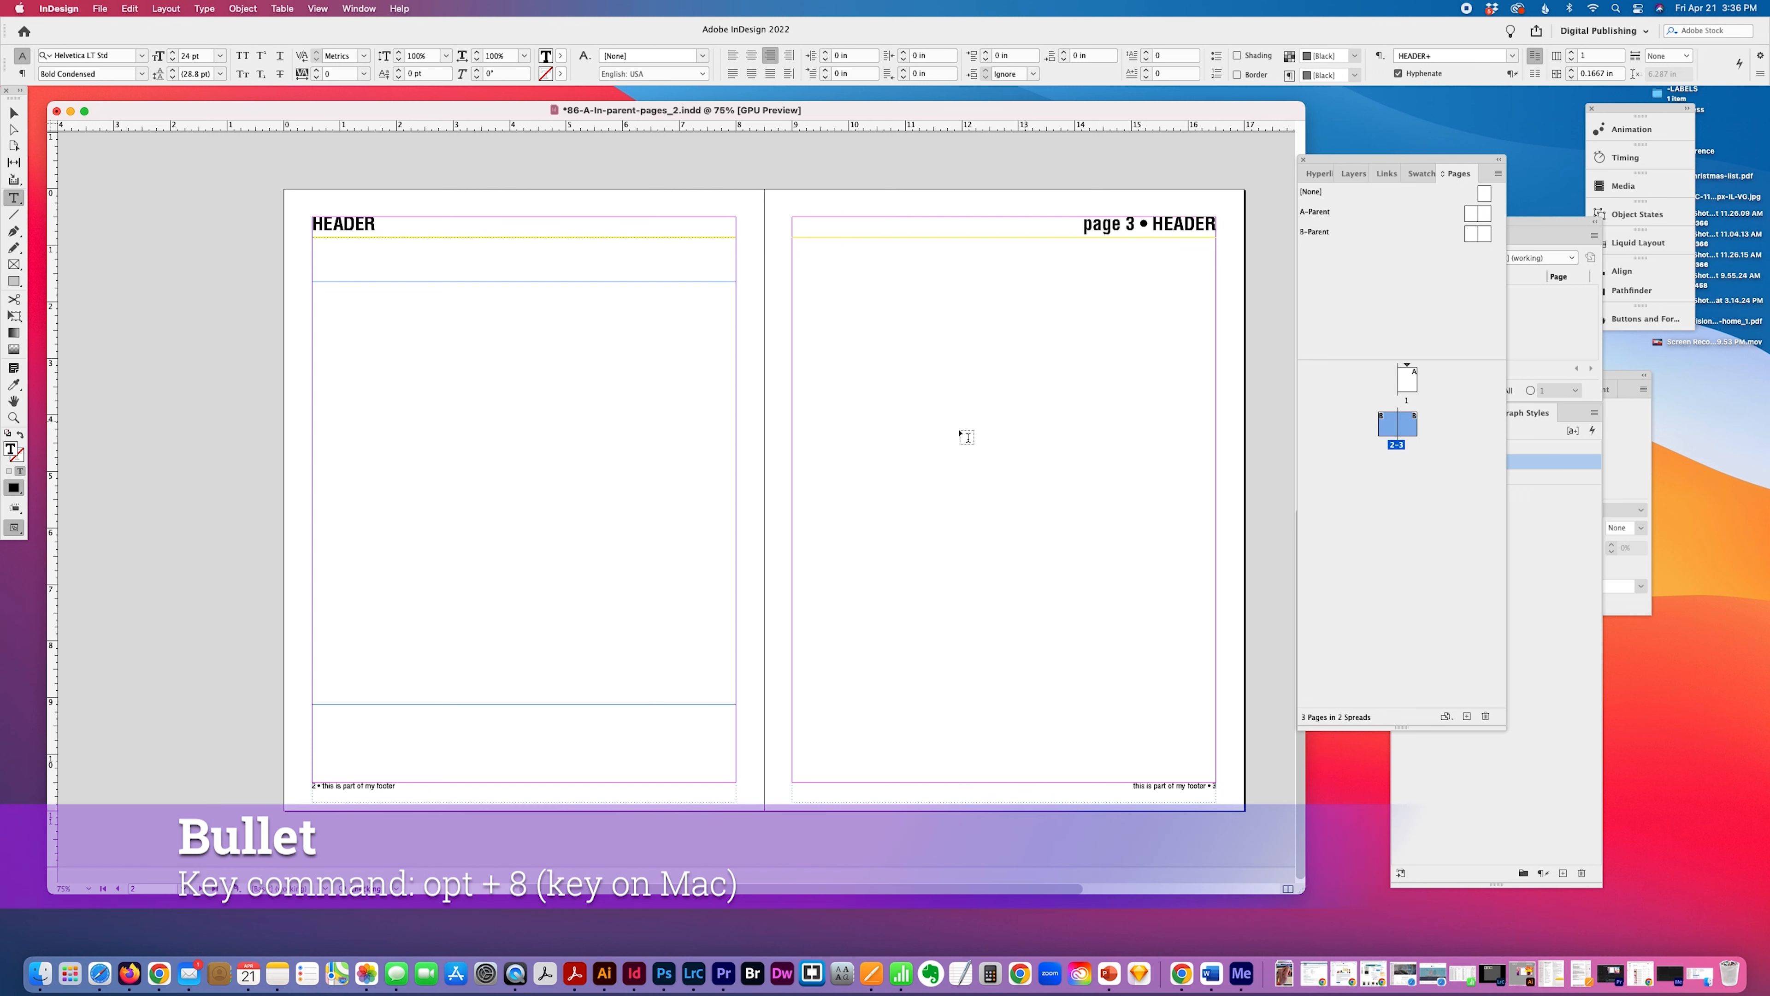
pyautogui.press('Escape')
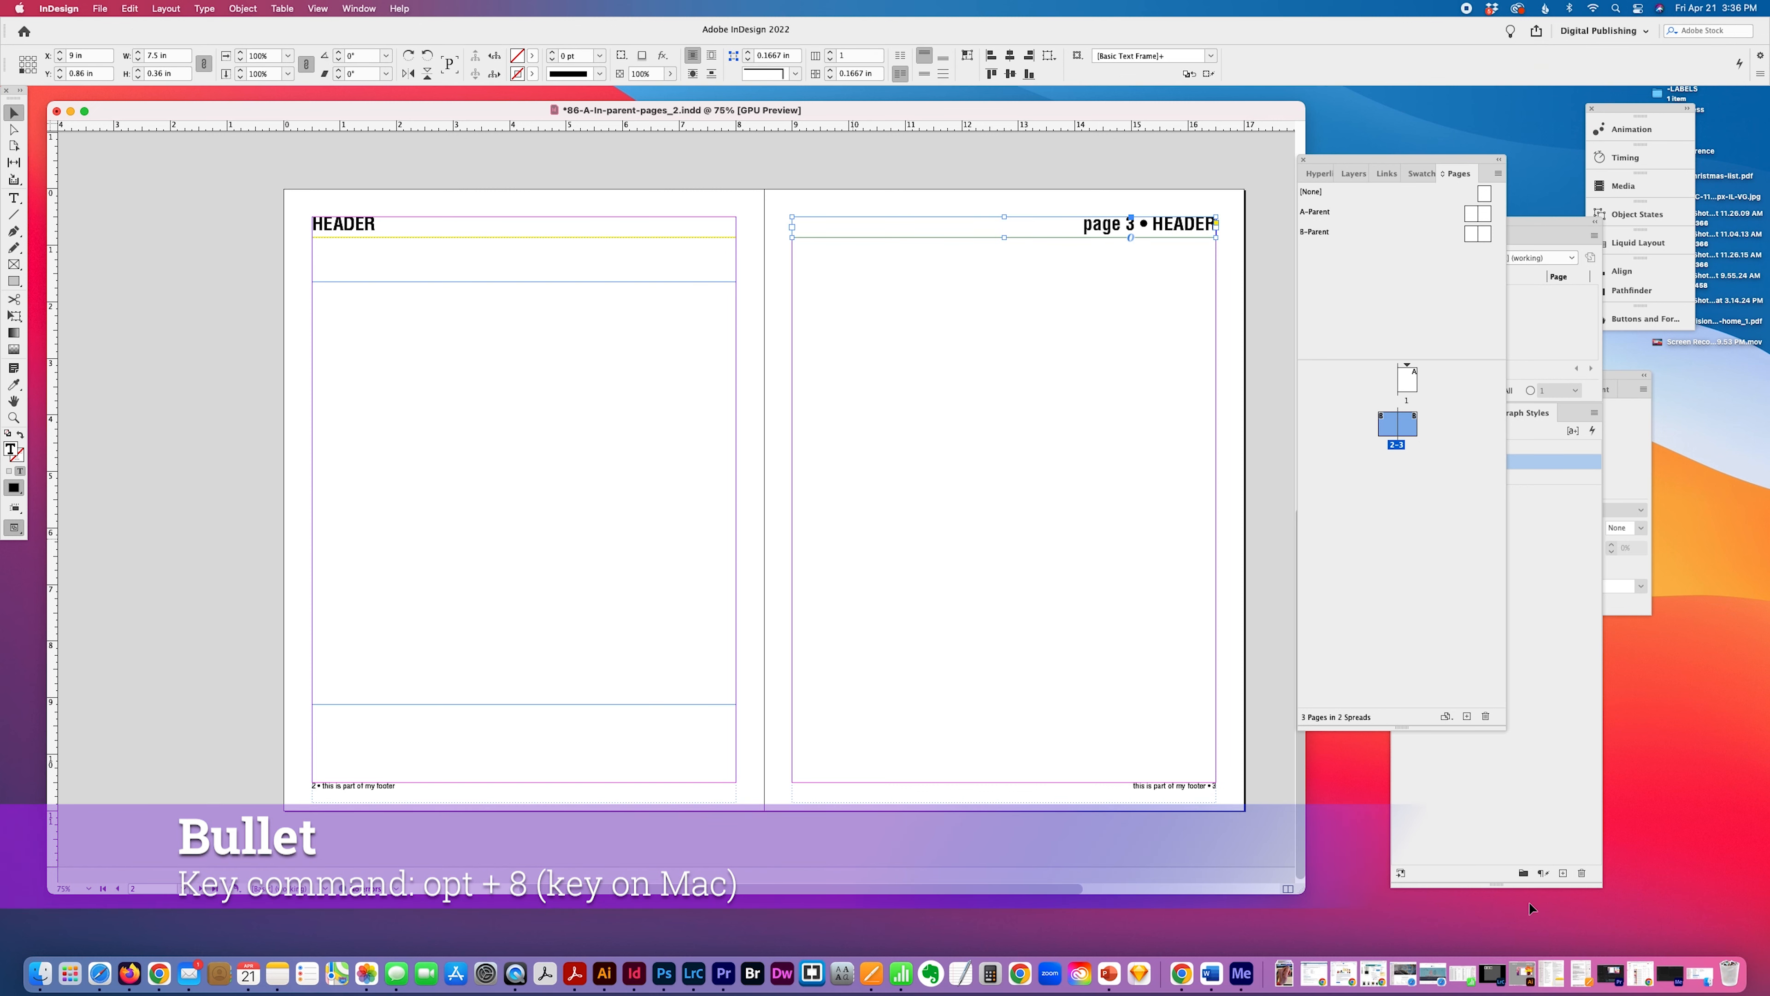
pyautogui.click(1091, 659)
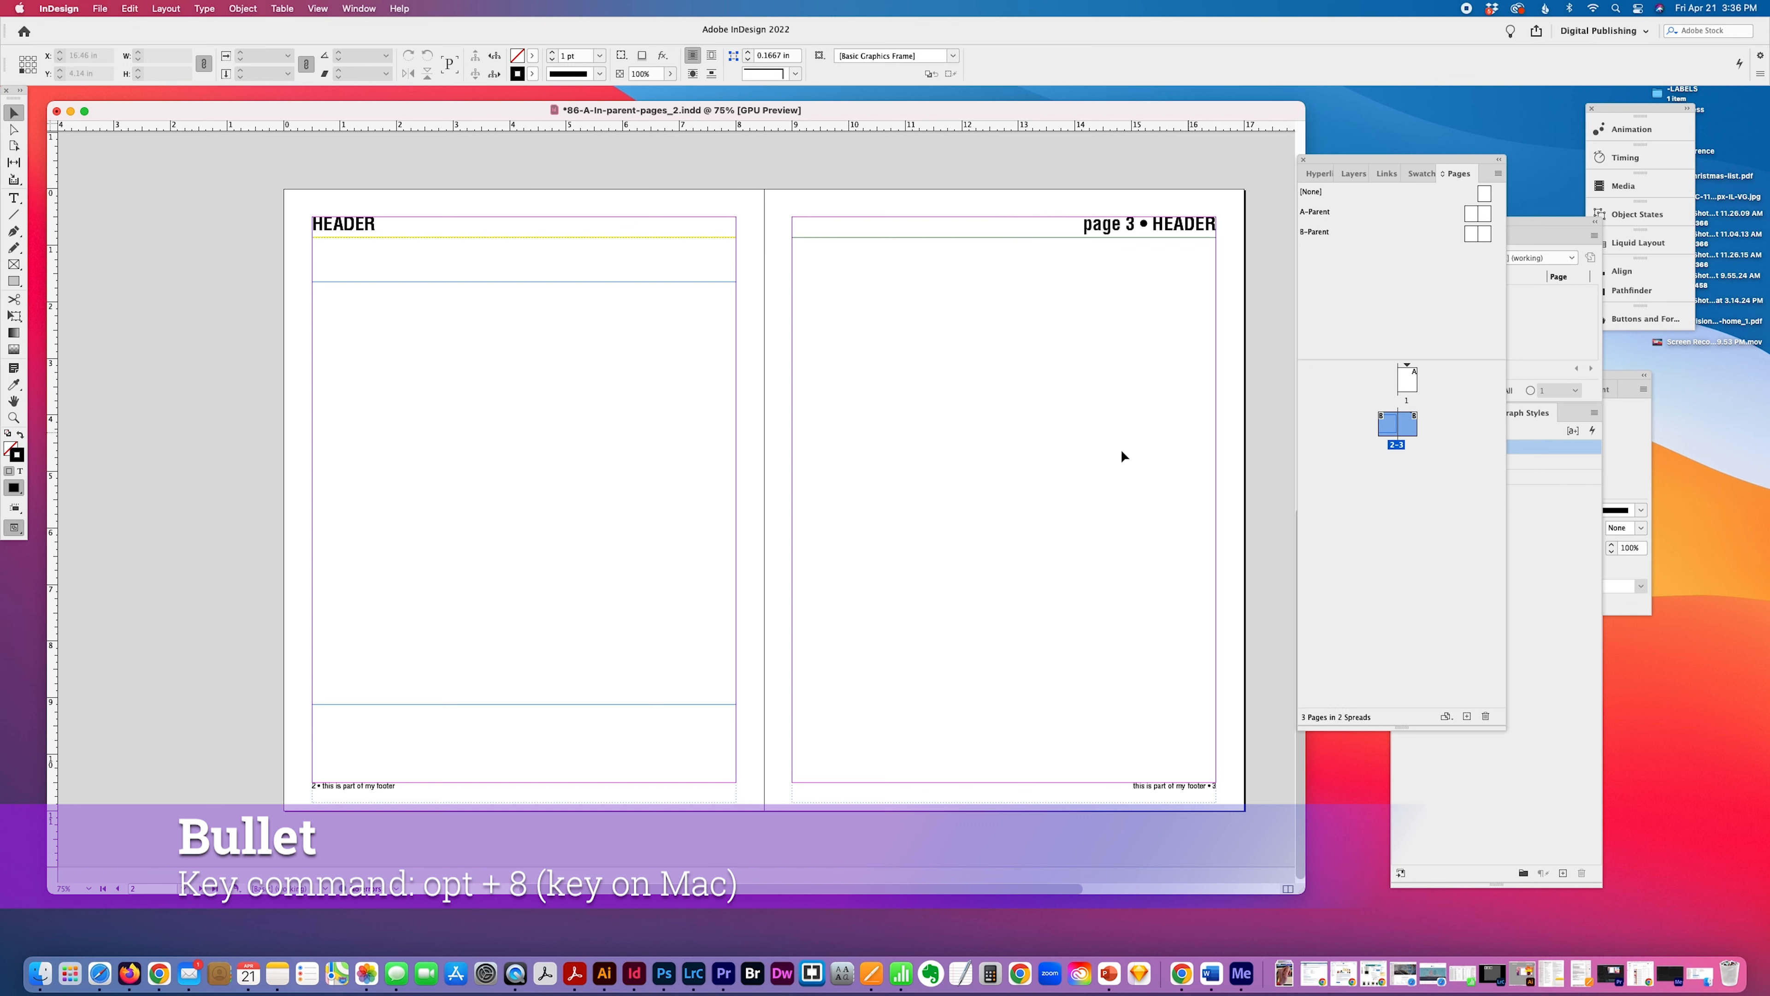
# Add another two-page spread based on B-Parent after pages 2-3 and try to select its right page's header.
pyautogui.click(1368, 237)
pyautogui.moveTo(1468, 234); pyautogui.dragTo(1390, 498)
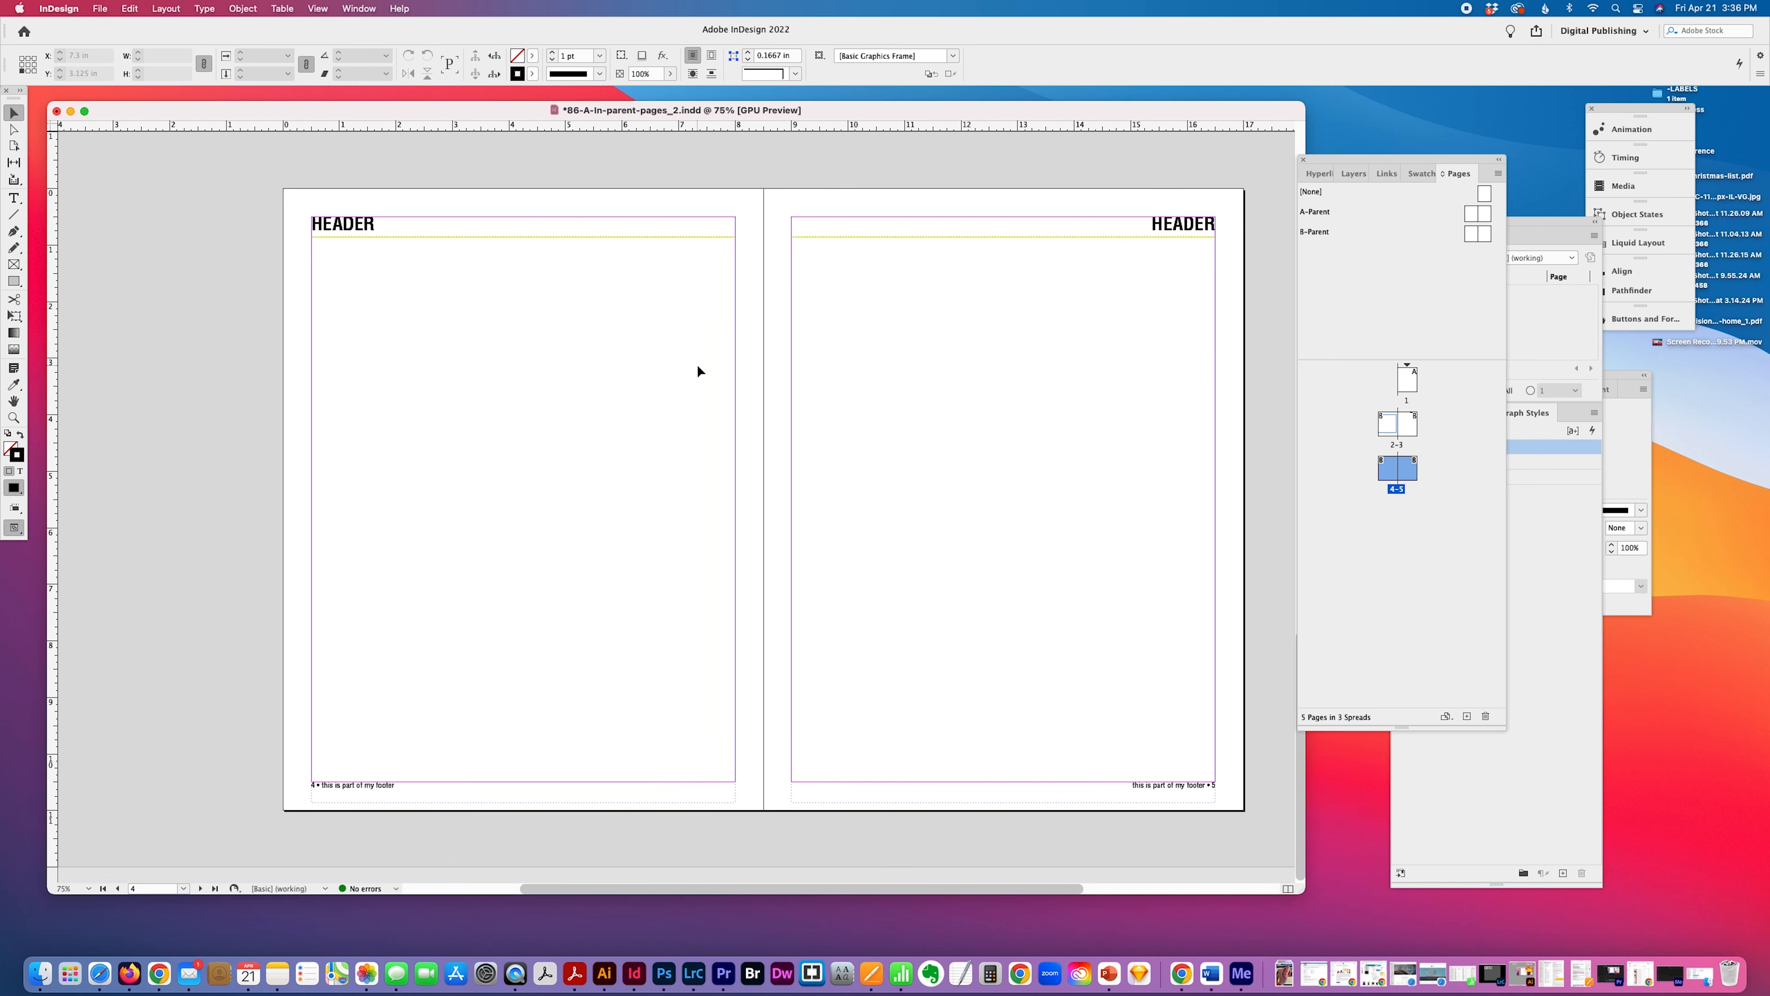
pyautogui.hscroll(2, 697, 364)
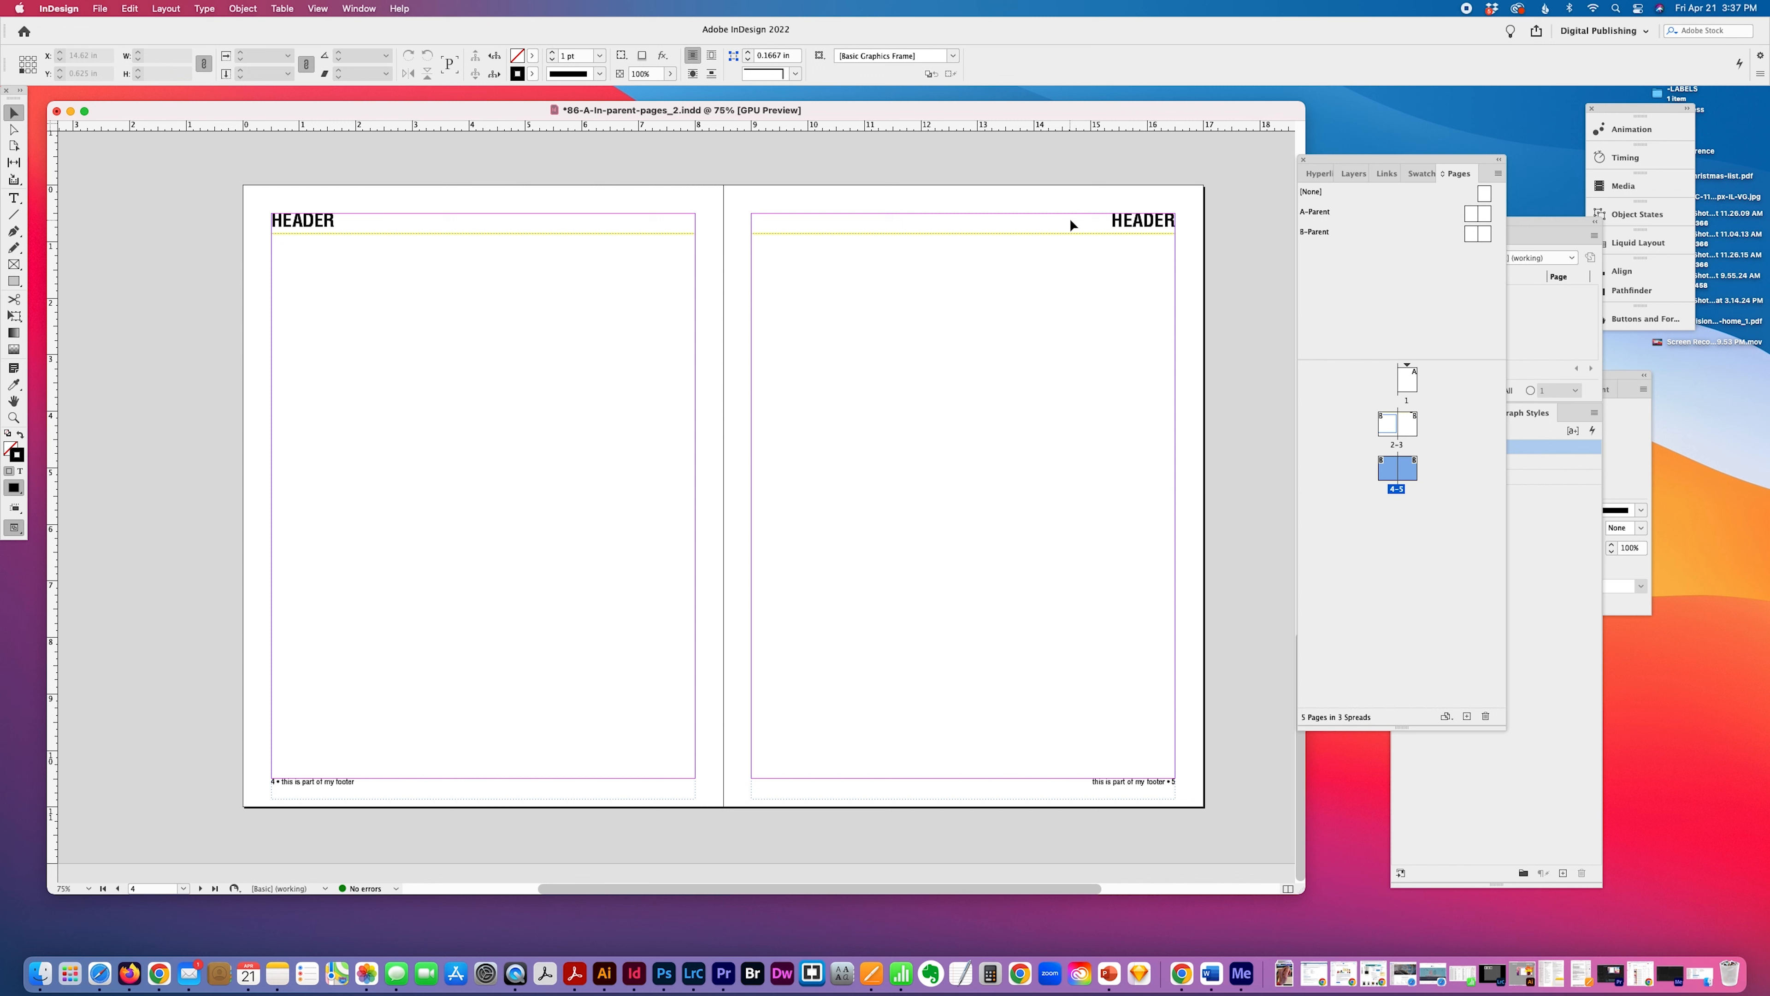
pyautogui.click(1135, 222)
pyautogui.hscroll(1, 1220, 687)
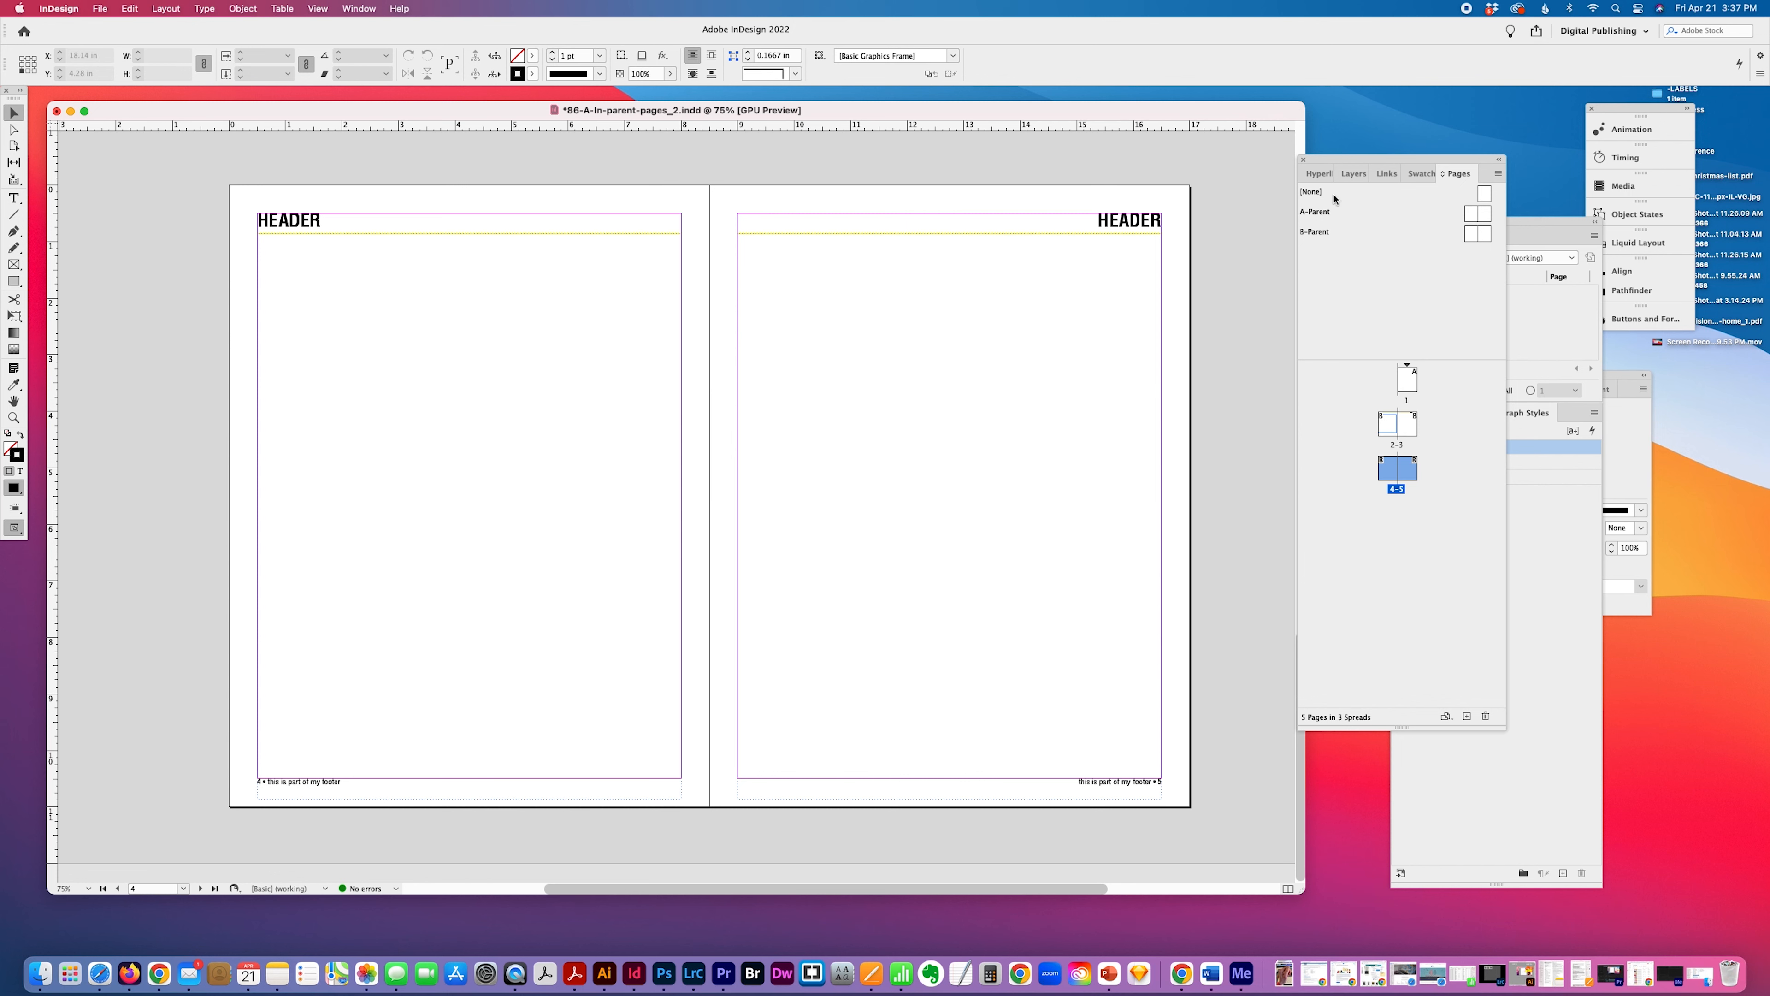
# Select the B-Parent spread in the Pages panel and make the panel narrower and slightly taller.
pyautogui.click(1330, 234)
pyautogui.moveTo(1505, 729); pyautogui.dragTo(1440, 758)
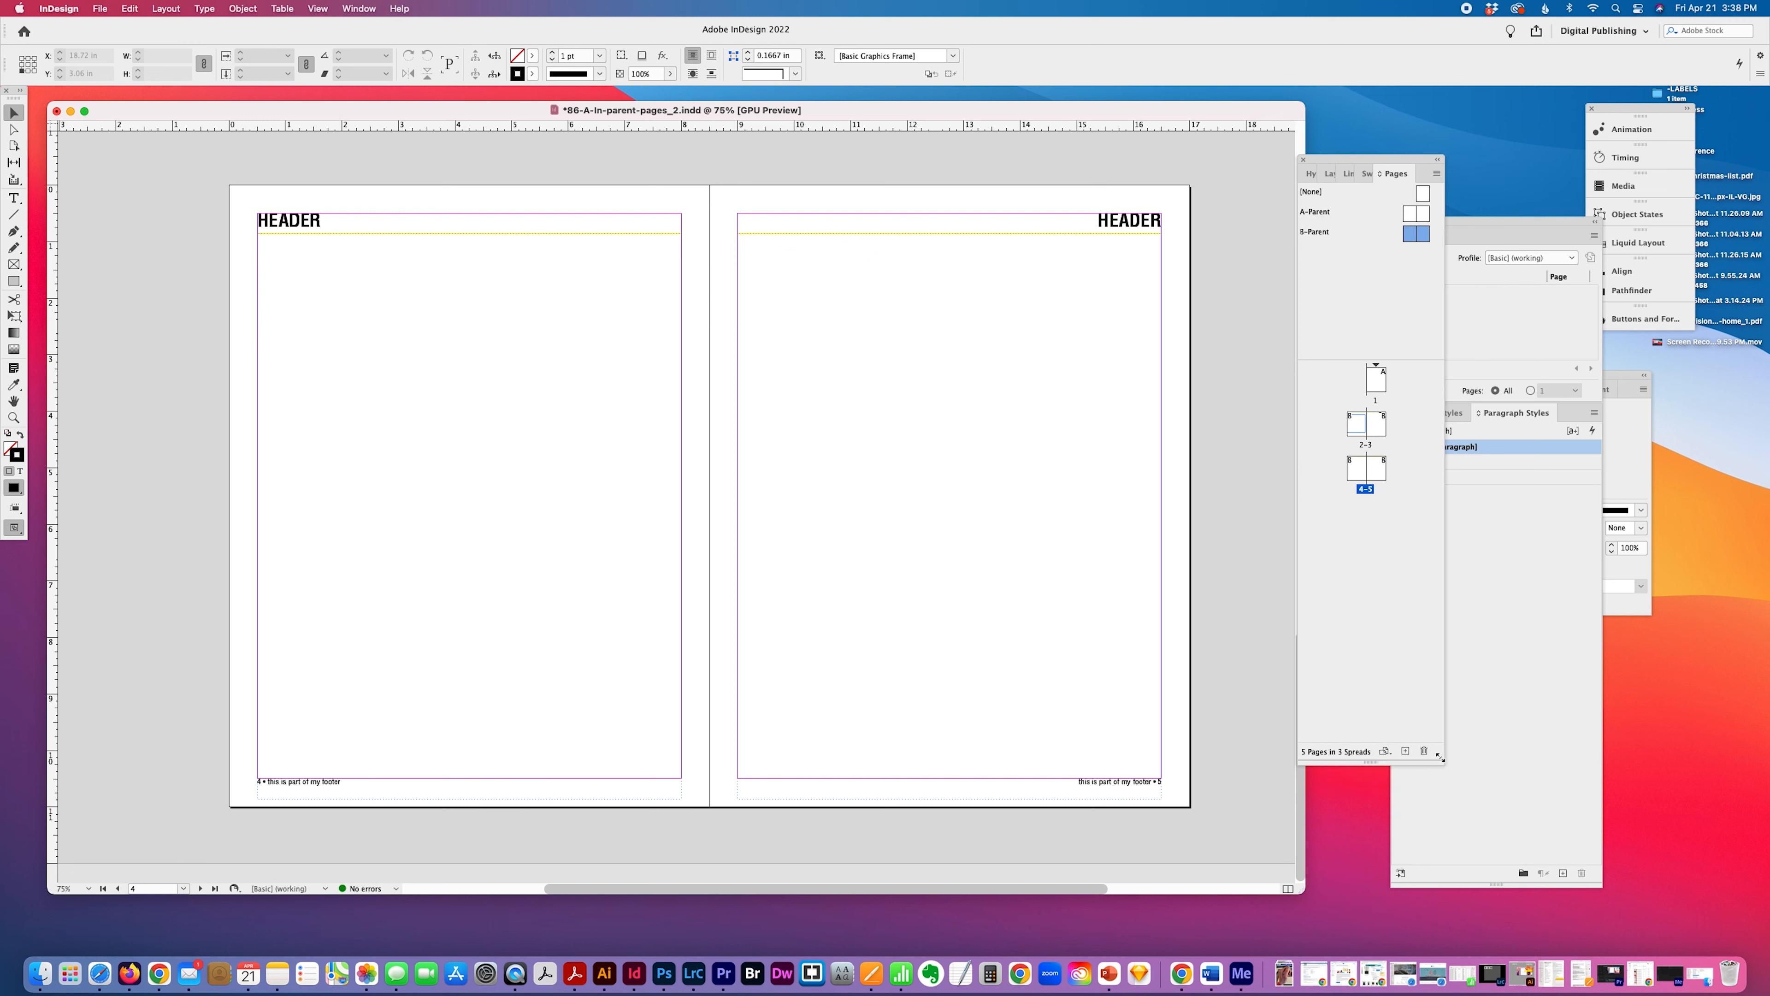